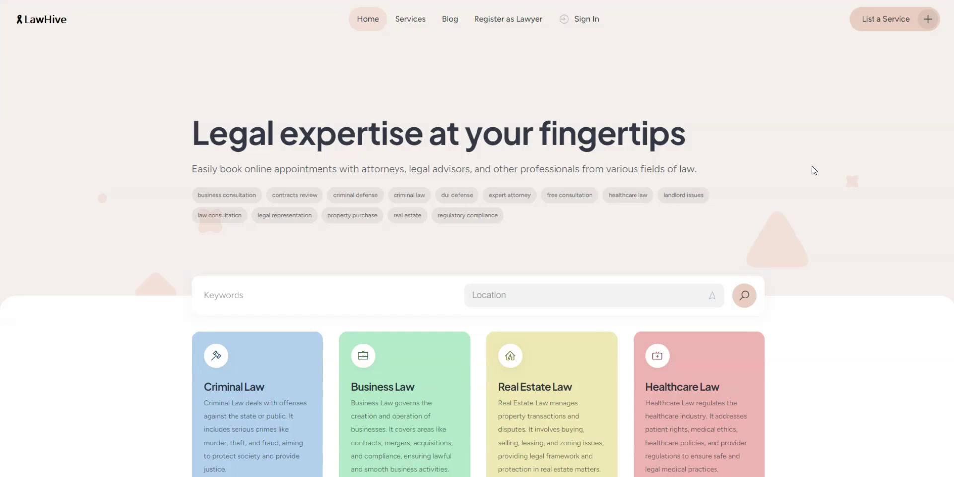
Step: Browse the LawHive home page and show more lawyers in the Top experts carousel
{"action": "scroll", "coordinate": [812, 166], "scroll_direction": "down", "scroll_amount": 2}
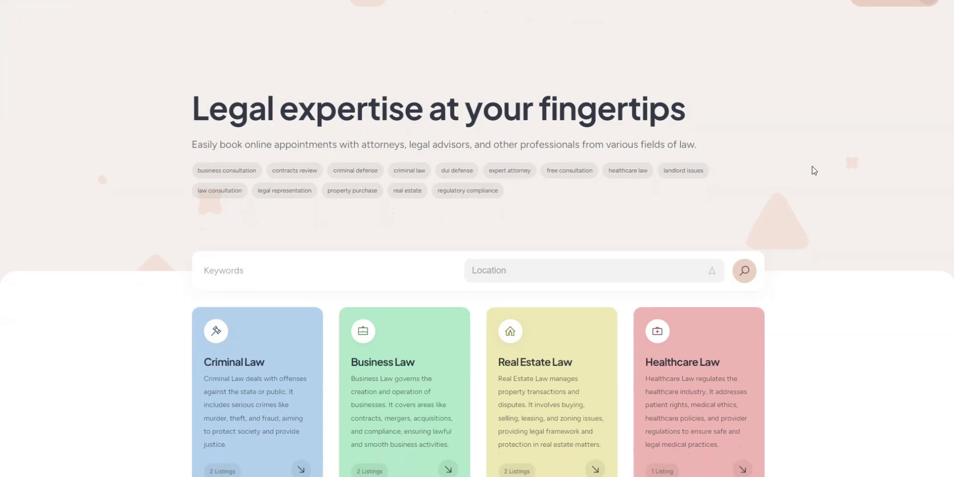
{"action": "scroll", "coordinate": [812, 170], "scroll_direction": "down", "scroll_amount": 3}
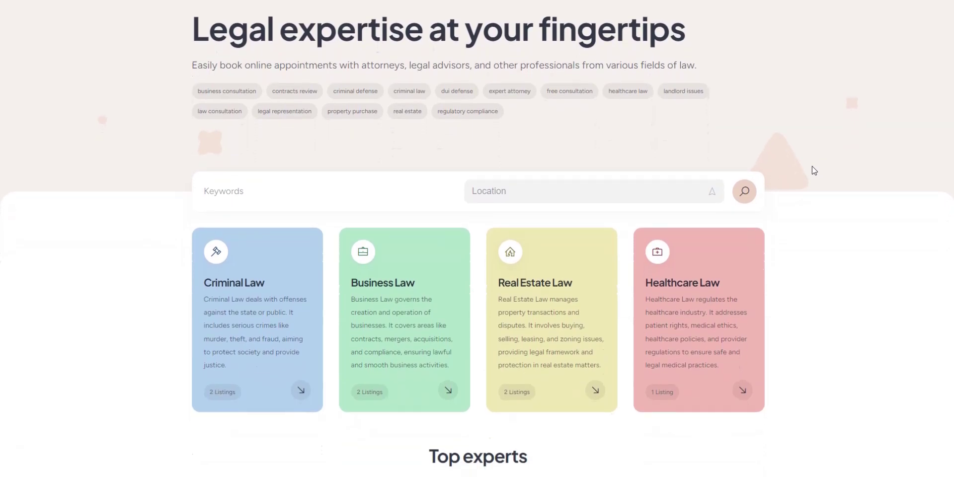
{"action": "scroll", "coordinate": [813, 170], "scroll_direction": "down", "scroll_amount": 5}
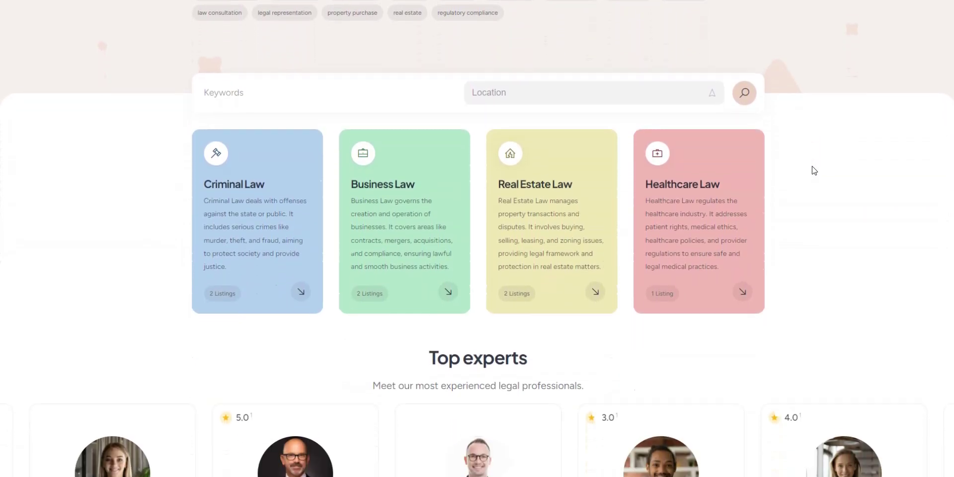
{"action": "scroll", "coordinate": [814, 170], "scroll_direction": "down", "scroll_amount": 4}
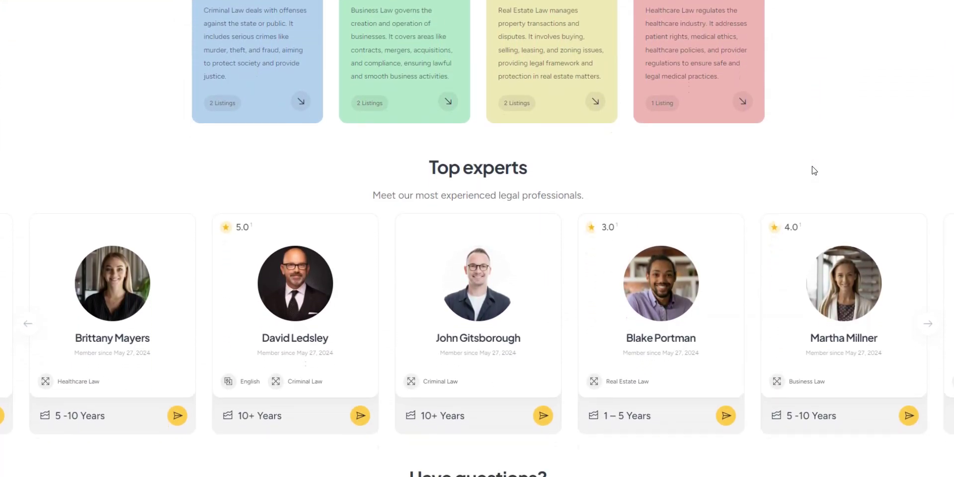
{"action": "left_click", "coordinate": [925, 227]}
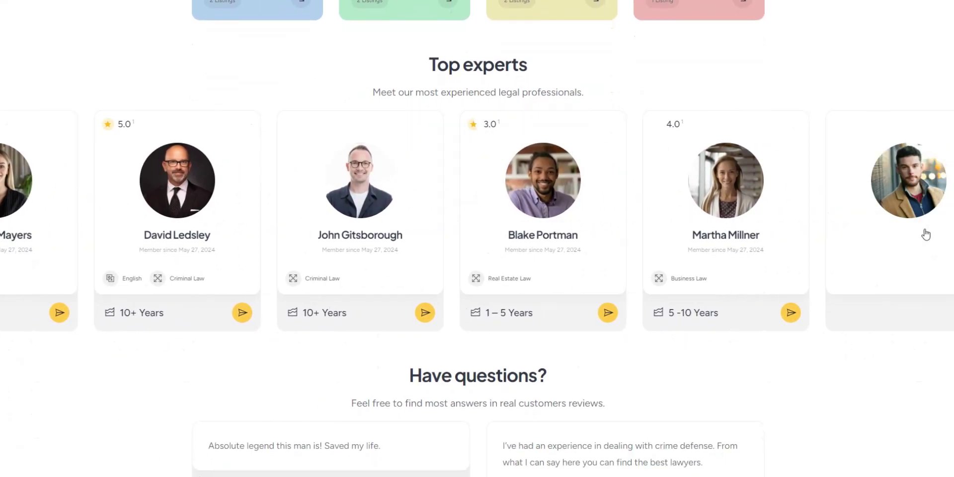
{"action": "scroll", "coordinate": [911, 280], "scroll_direction": "down", "scroll_amount": 8}
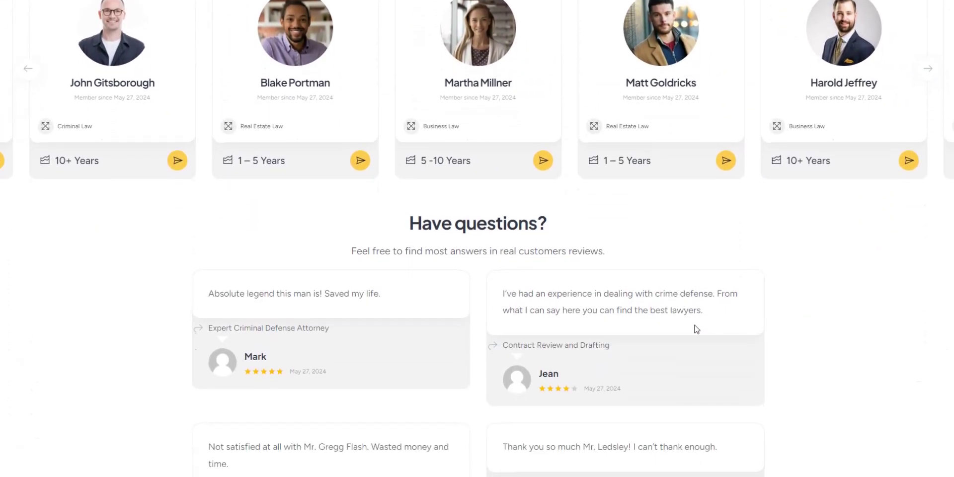
{"action": "scroll", "coordinate": [510, 334], "scroll_direction": "up", "scroll_amount": 8}
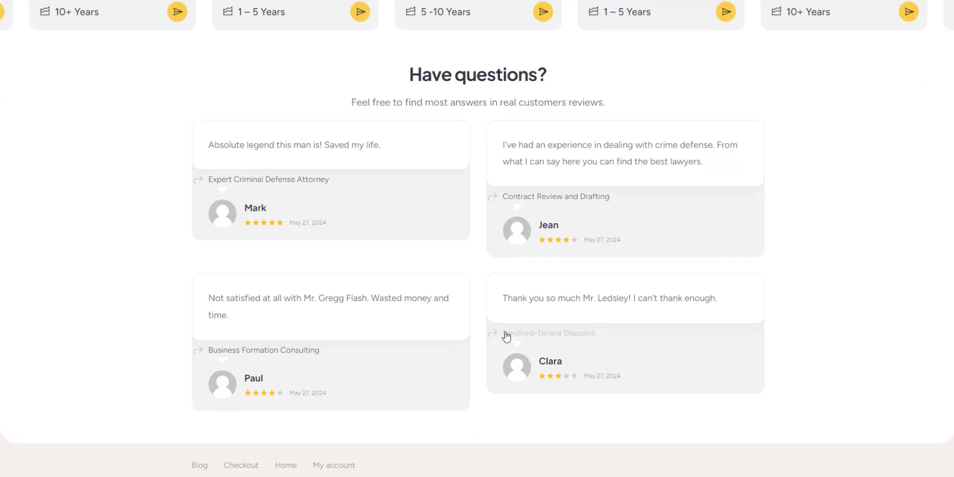
{"action": "scroll", "coordinate": [506, 336], "scroll_direction": "up", "scroll_amount": 9}
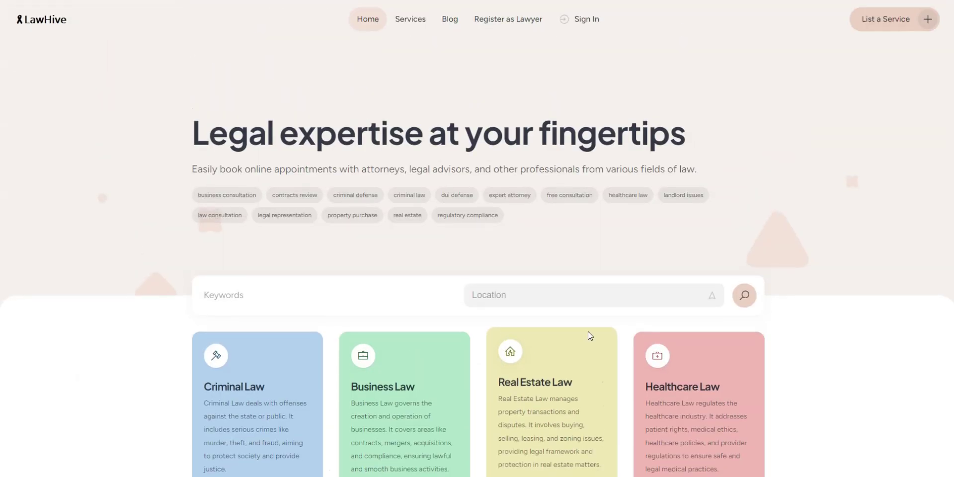
Step: Run a lawyer search and try the Tags and Setting filters without changing them
{"action": "left_click", "coordinate": [744, 295]}
{"action": "scroll", "coordinate": [721, 298], "scroll_direction": "down", "scroll_amount": 3}
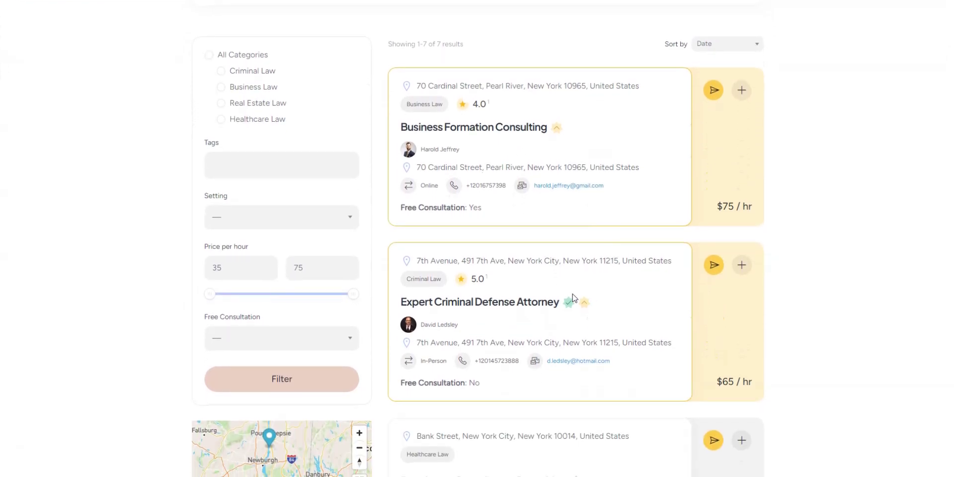
{"action": "scroll", "coordinate": [294, 168], "scroll_direction": "down", "scroll_amount": 2}
{"action": "left_click", "coordinate": [280, 102]}
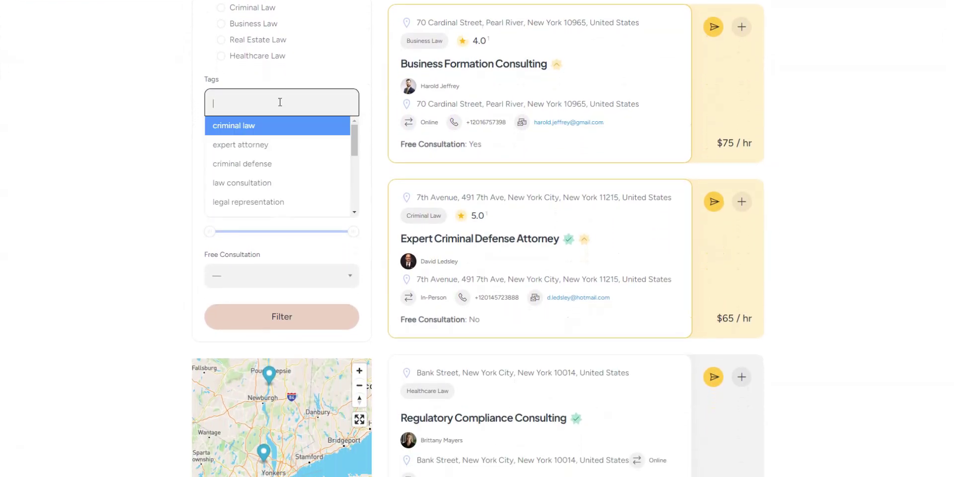
{"action": "scroll", "coordinate": [278, 169], "scroll_direction": "down", "scroll_amount": 2}
{"action": "left_click", "coordinate": [181, 153]}
{"action": "left_click", "coordinate": [205, 160]}
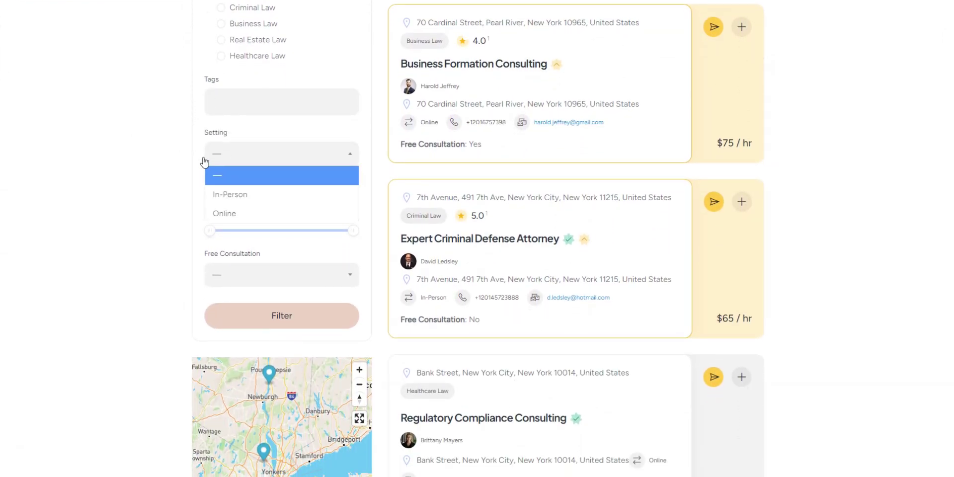
{"action": "left_click", "coordinate": [300, 234]}
Step: Lower the maximum hourly price to 63 and zoom the map out to wider New York
{"action": "left_click_drag", "start_coordinate": [353, 231], "coordinate": [310, 230]}
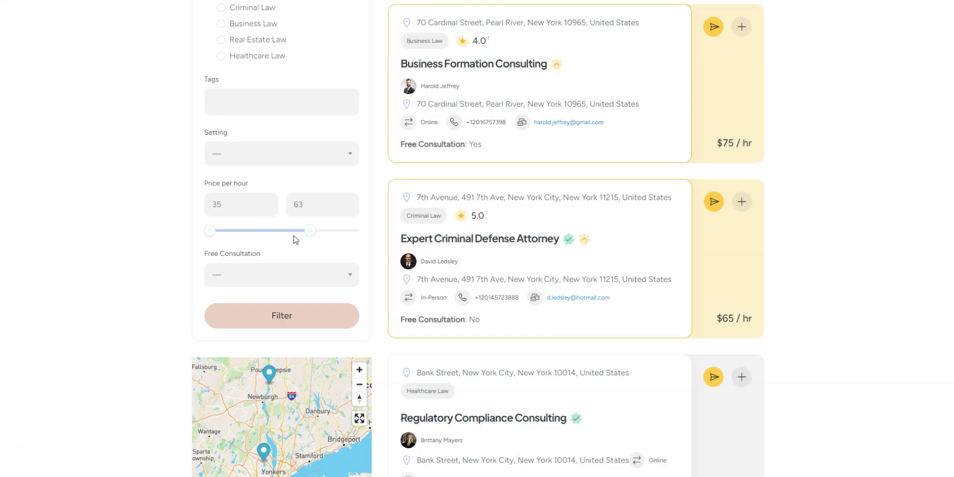
{"action": "scroll", "coordinate": [148, 263], "scroll_direction": "down", "scroll_amount": 2}
{"action": "left_click", "coordinate": [362, 310]}
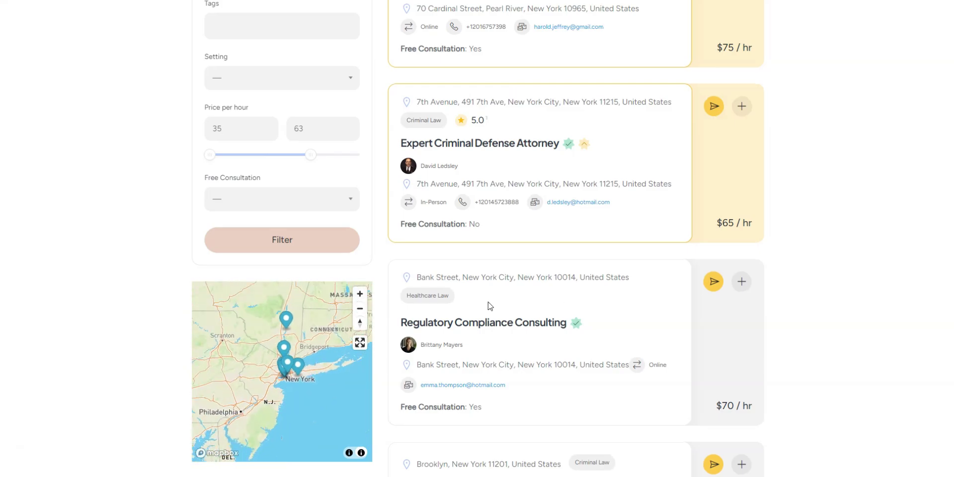
{"action": "scroll", "coordinate": [804, 319], "scroll_direction": "down", "scroll_amount": 7}
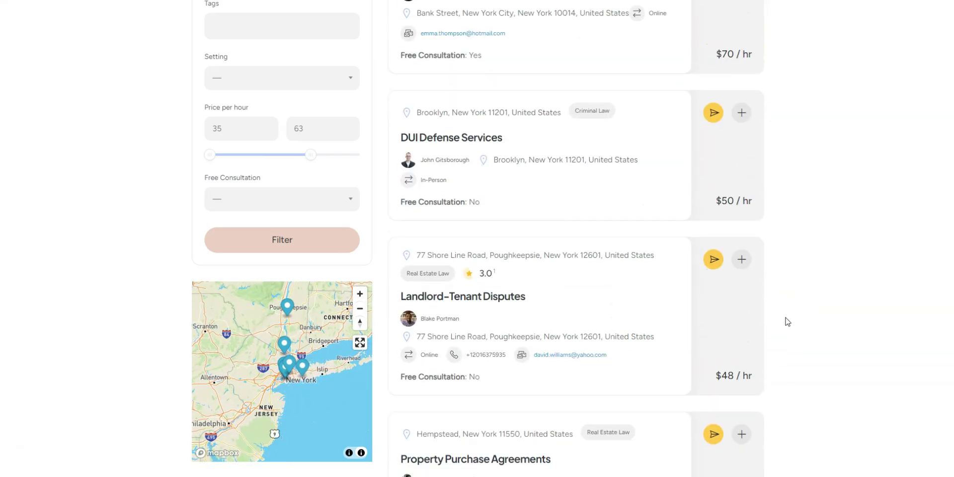
{"action": "scroll", "coordinate": [787, 321], "scroll_direction": "down", "scroll_amount": 5}
{"action": "scroll", "coordinate": [787, 321], "scroll_direction": "up", "scroll_amount": 4}
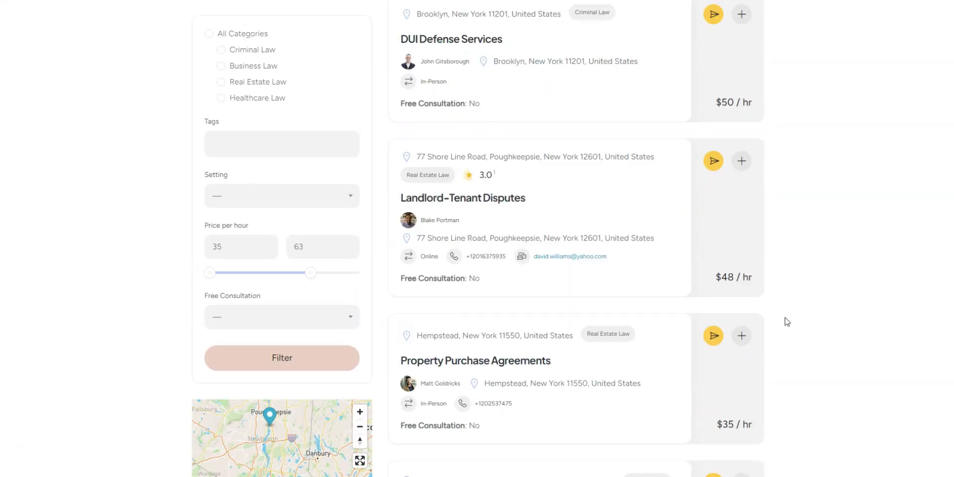
{"action": "scroll", "coordinate": [787, 321], "scroll_direction": "up", "scroll_amount": 12}
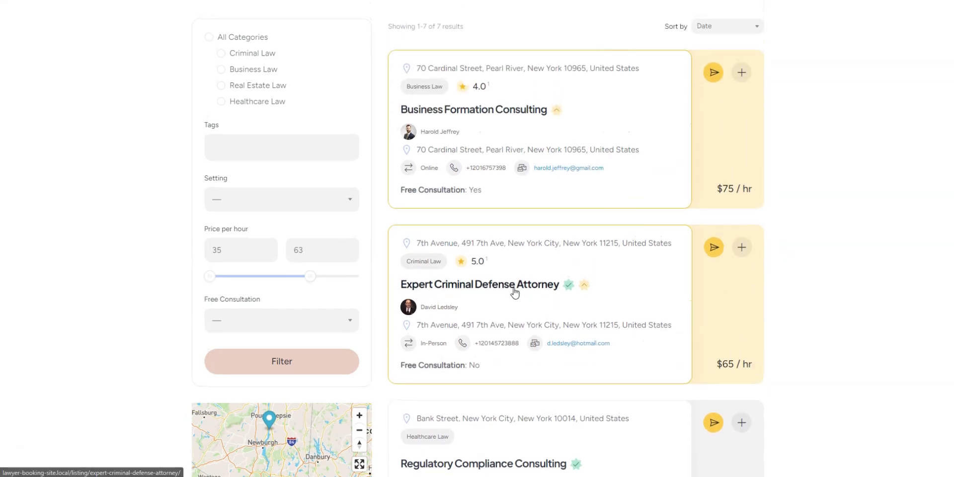
Step: Open the Expert Criminal Defense Attorney listing and choose June 12, 2024 as the booking date
{"action": "left_click", "coordinate": [514, 291]}
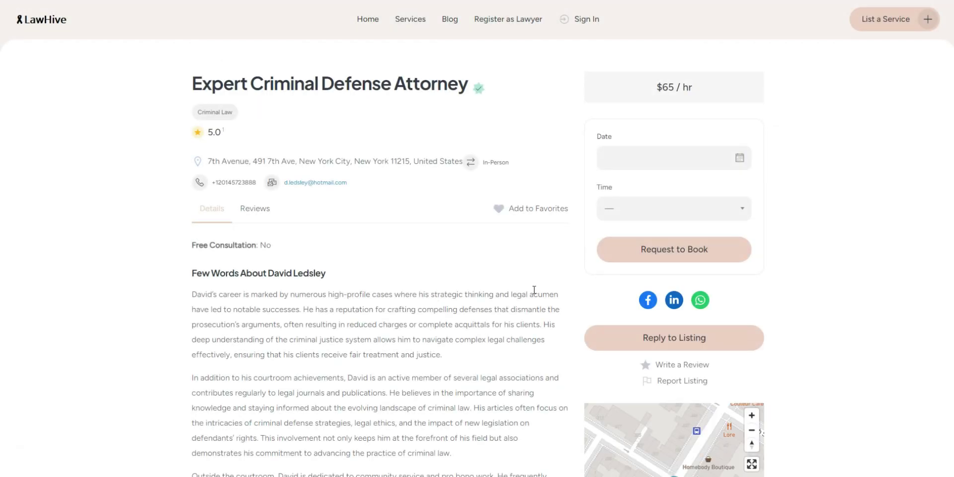
{"action": "scroll", "coordinate": [550, 294], "scroll_direction": "down", "scroll_amount": 2}
{"action": "scroll", "coordinate": [783, 198], "scroll_direction": "down", "scroll_amount": 3}
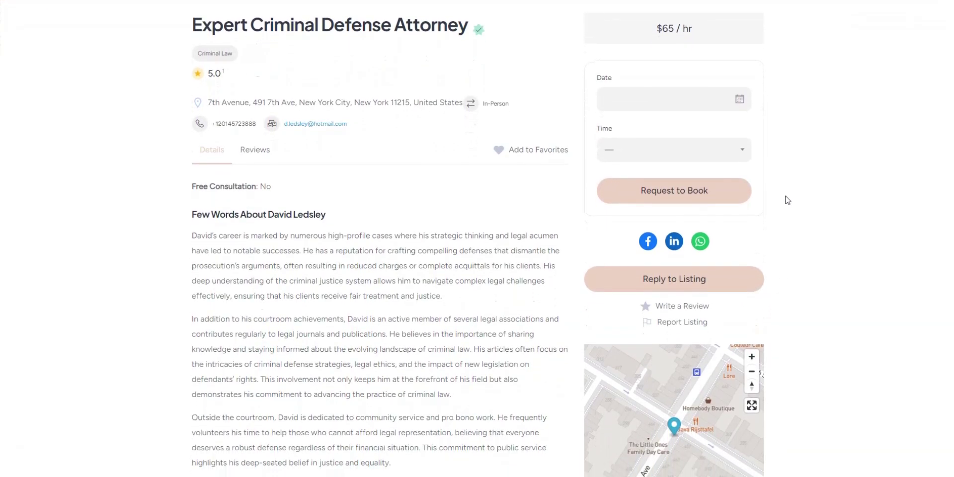
{"action": "scroll", "coordinate": [784, 170], "scroll_direction": "down", "scroll_amount": 4}
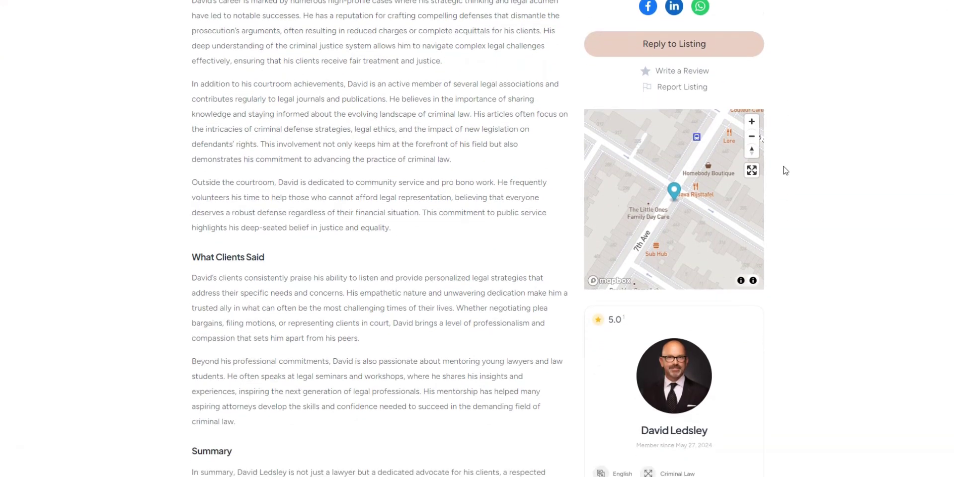
{"action": "scroll", "coordinate": [784, 170], "scroll_direction": "up", "scroll_amount": 8}
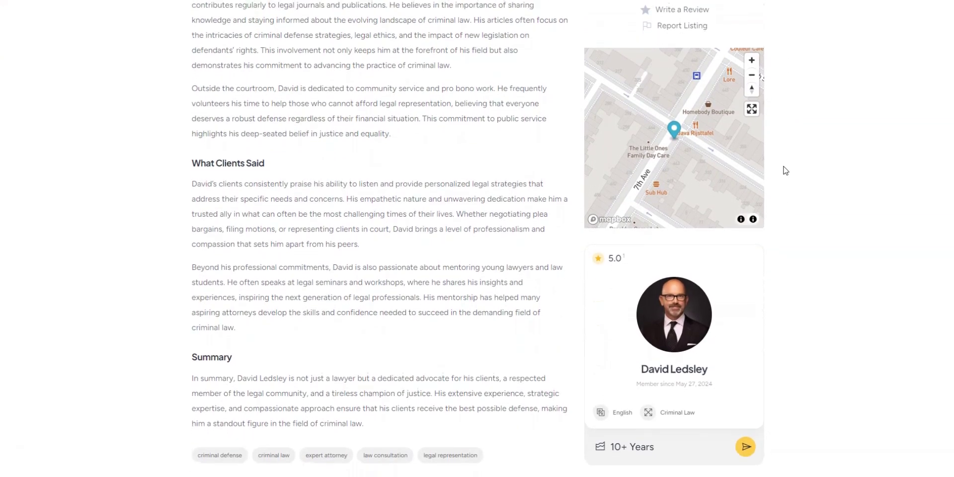
{"action": "left_click", "coordinate": [661, 160]}
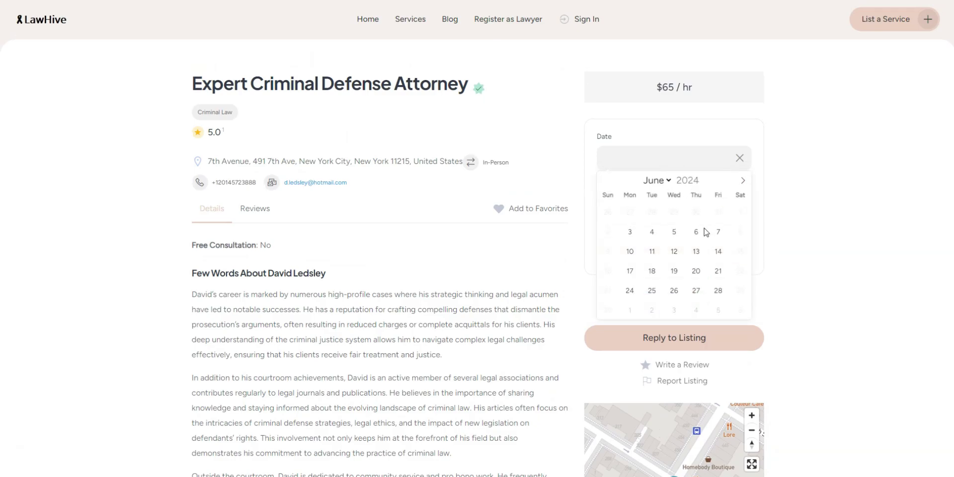
{"action": "left_click", "coordinate": [673, 252]}
{"action": "left_click", "coordinate": [668, 212]}
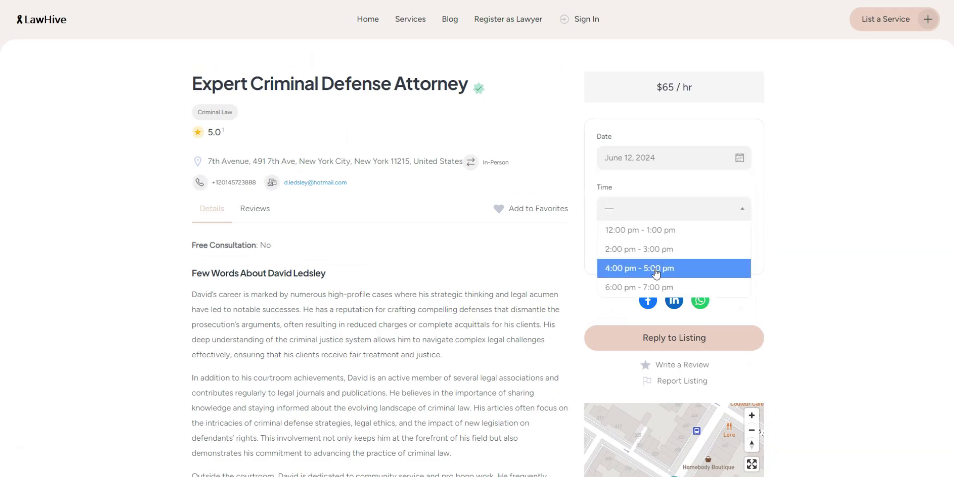
Step: Pick the 2:00 pm - 3:00 pm booking slot, then dismiss the WordPress welcome panel
{"action": "left_click", "coordinate": [655, 256]}
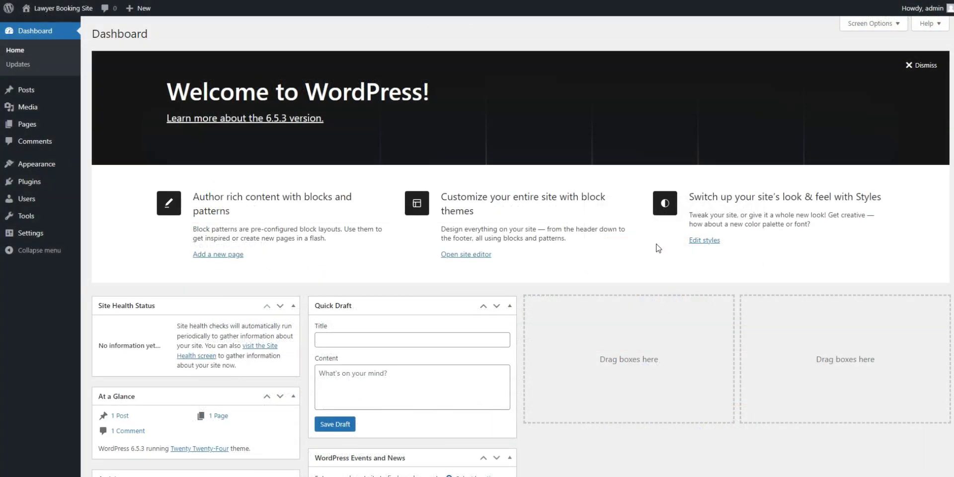
{"action": "left_click", "coordinate": [911, 67]}
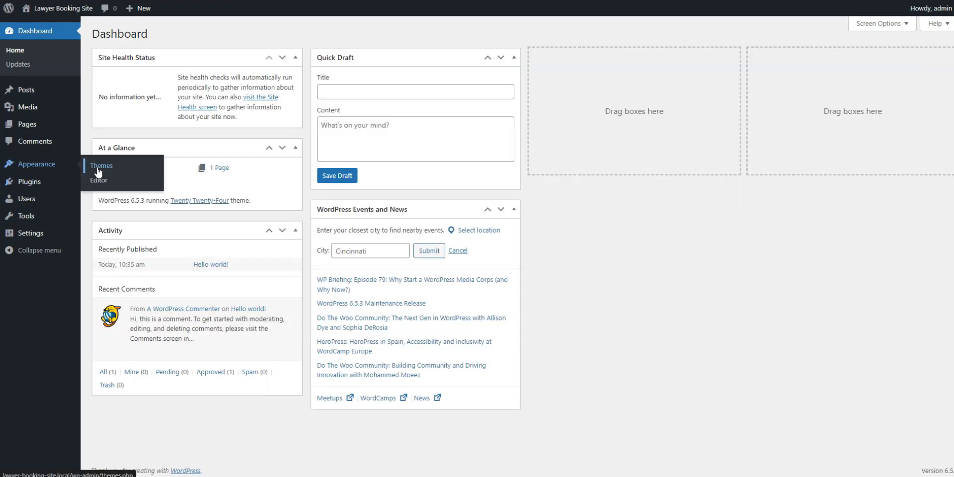
{"action": "left_click", "coordinate": [102, 170]}
Step: Upload meetinghive.zip as a new theme, install it and activate MeetingHive
{"action": "left_click", "coordinate": [195, 34]}
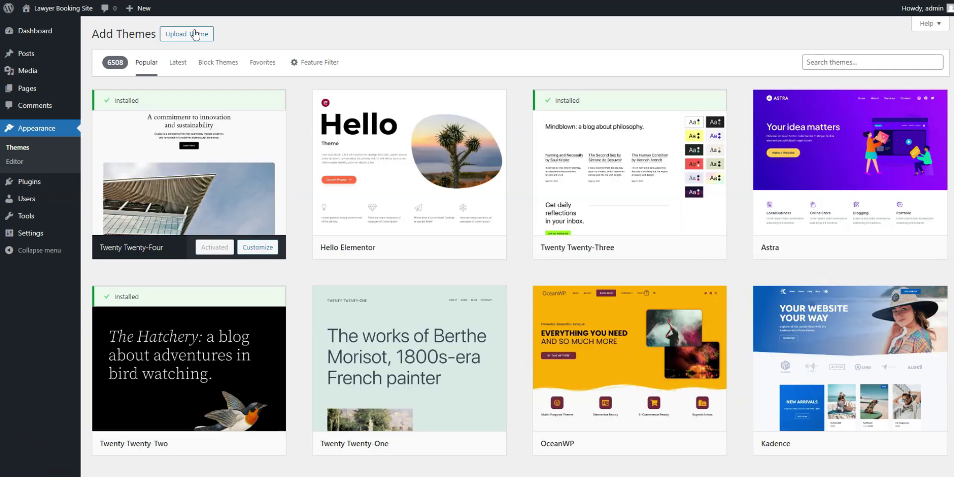
{"action": "left_click", "coordinate": [187, 34]}
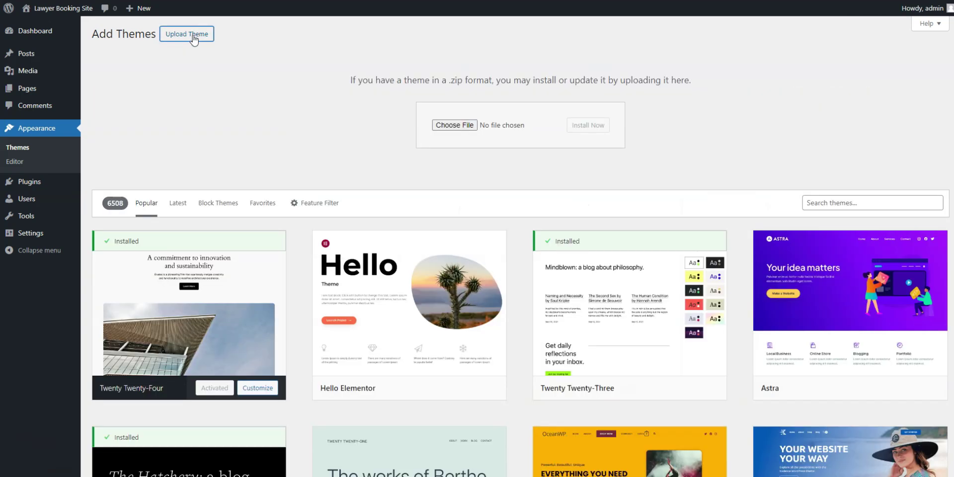
{"action": "left_click", "coordinate": [453, 124]}
{"action": "scroll", "coordinate": [246, 117], "scroll_direction": "down", "scroll_amount": 3}
{"action": "double_click", "coordinate": [141, 112]}
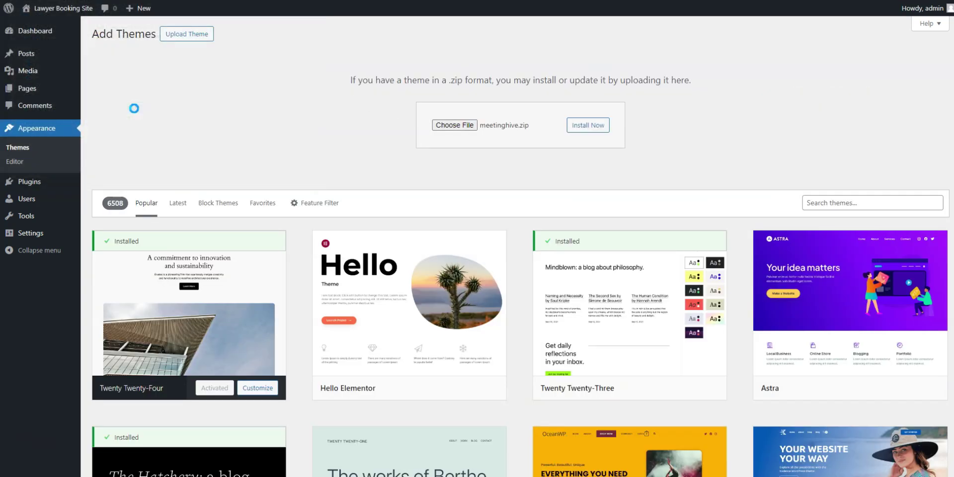
{"action": "left_click", "coordinate": [582, 130]}
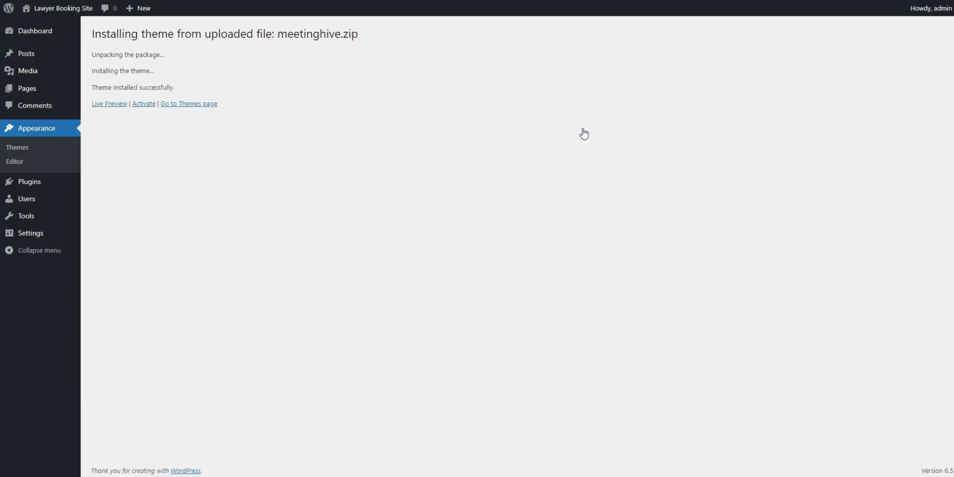
{"action": "left_click", "coordinate": [148, 106]}
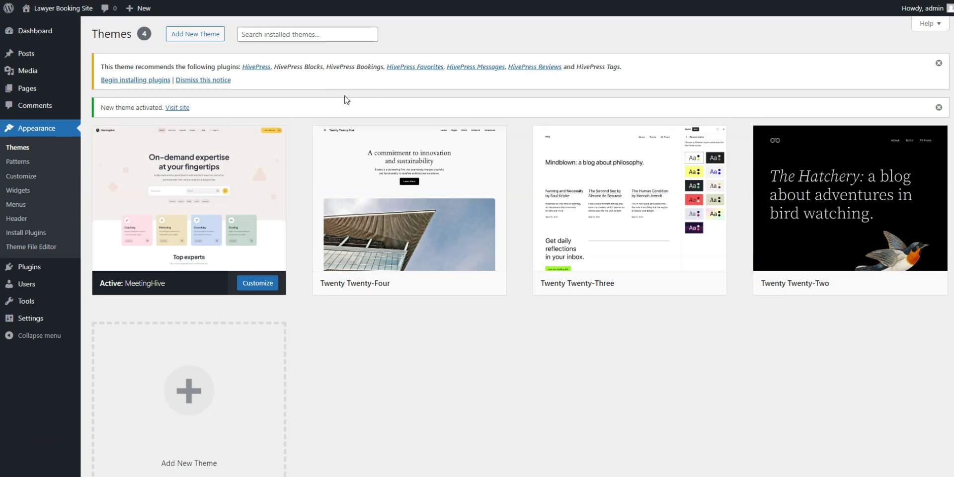
Step: Bulk-install all seven required HivePress plugins
{"action": "left_click", "coordinate": [136, 80]}
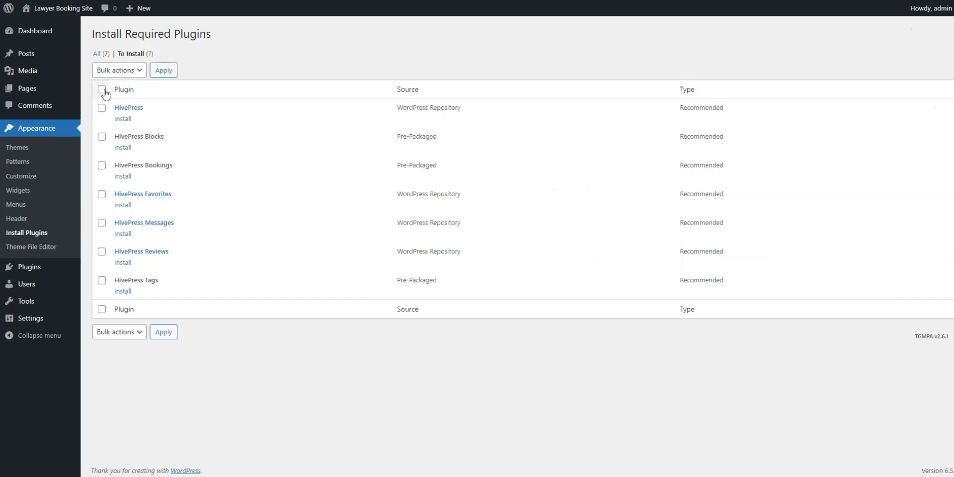
{"action": "left_click", "coordinate": [101, 89]}
{"action": "left_click", "coordinate": [126, 70]}
{"action": "left_click", "coordinate": [121, 94]}
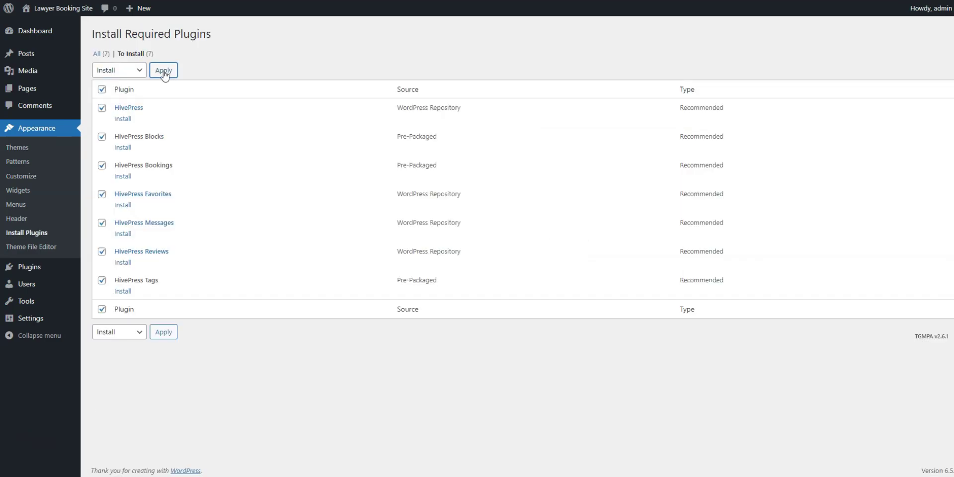
{"action": "left_click", "coordinate": [164, 71]}
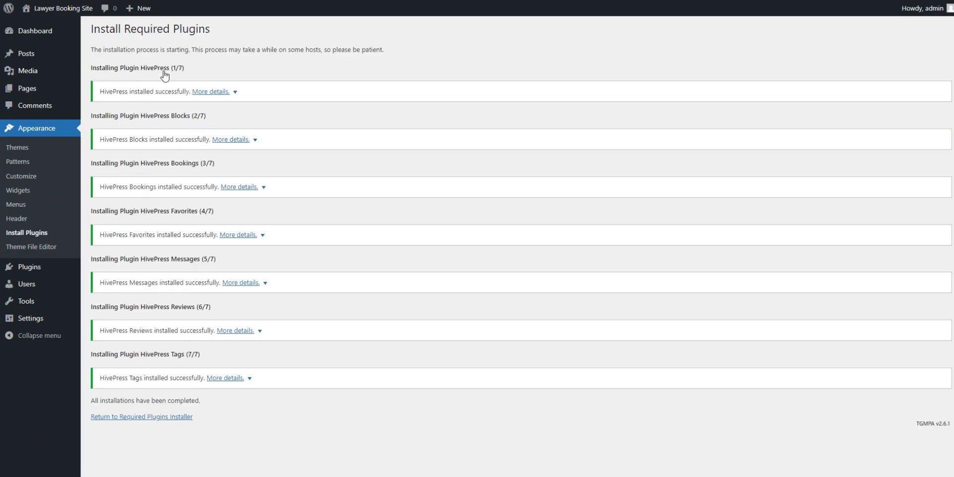
Step: Bulk-activate all seven HivePress plugins and return to the Dashboard
{"action": "left_click", "coordinate": [130, 417]}
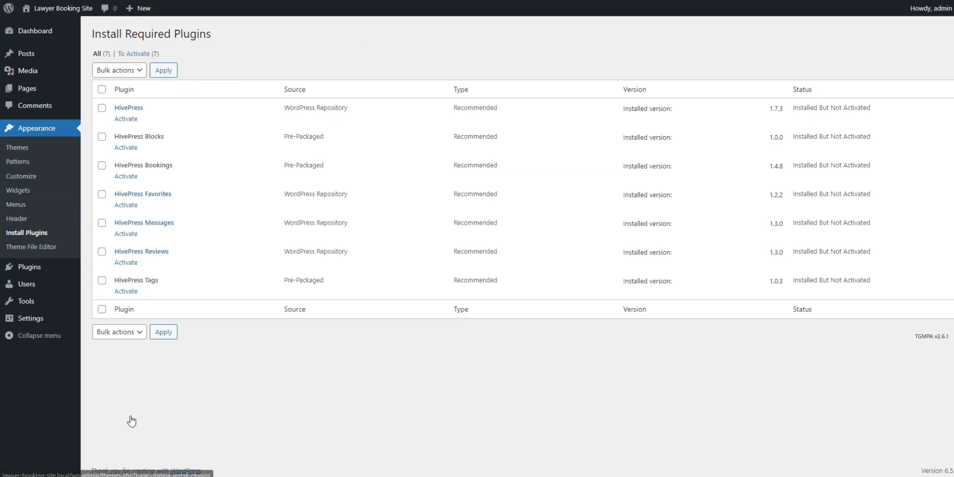
{"action": "left_click", "coordinate": [119, 70]}
{"action": "left_click", "coordinate": [115, 113]}
{"action": "left_click", "coordinate": [102, 89]}
{"action": "left_click", "coordinate": [170, 73]}
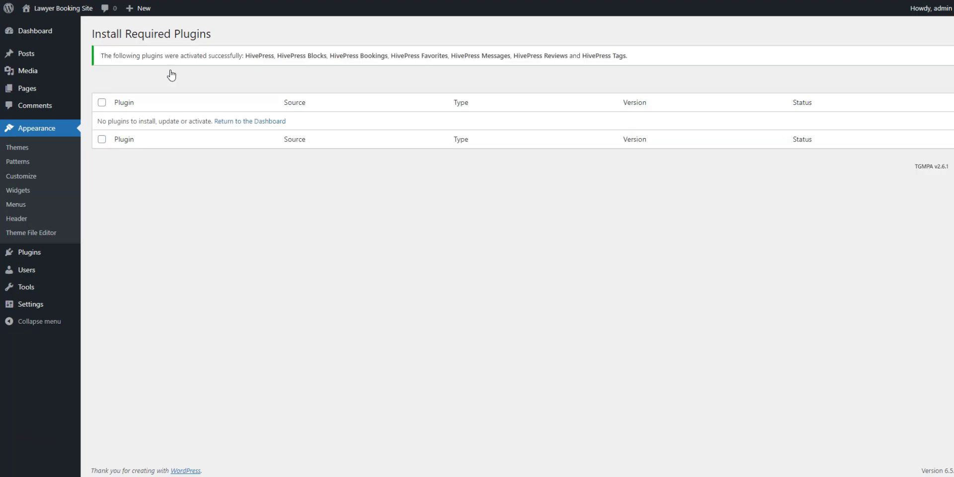
{"action": "left_click", "coordinate": [232, 122]}
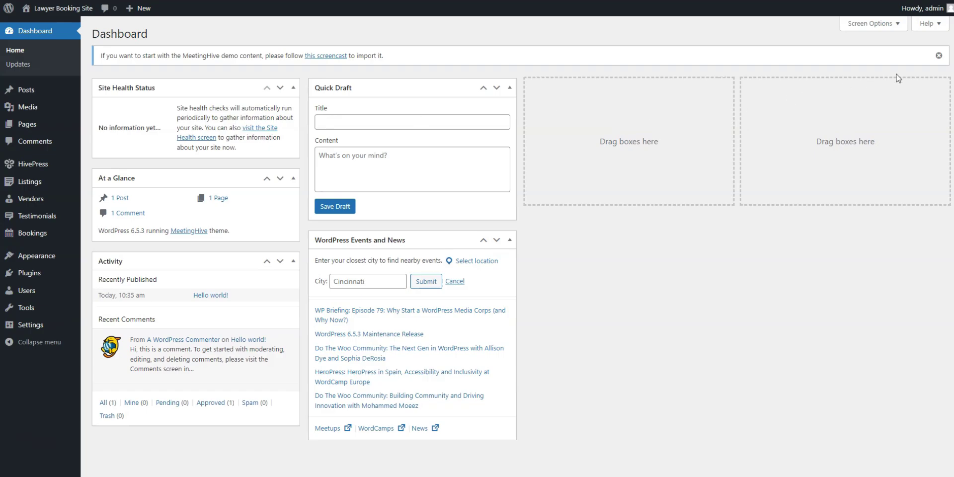
Step: Close the MeetingHive demo content notice and go to Listings > Categories
{"action": "left_click", "coordinate": [937, 56]}
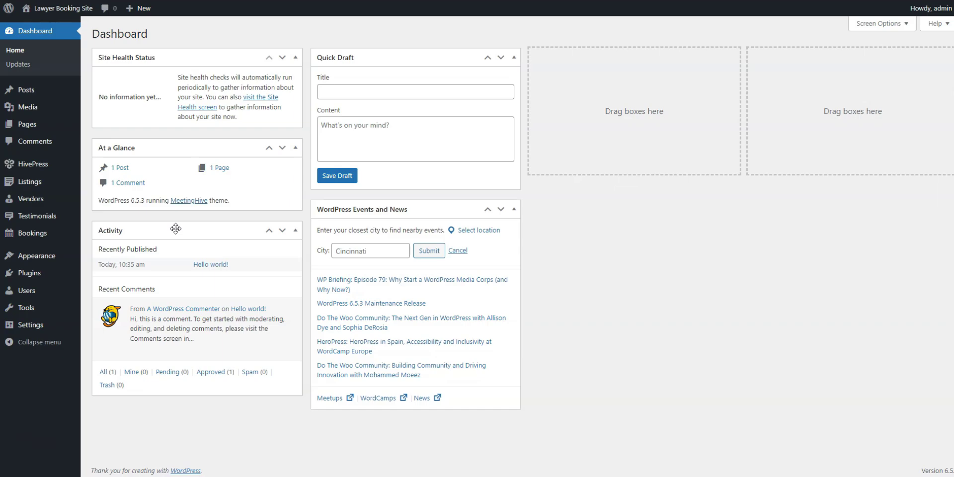
{"action": "mouse_move", "coordinate": [35, 183]}
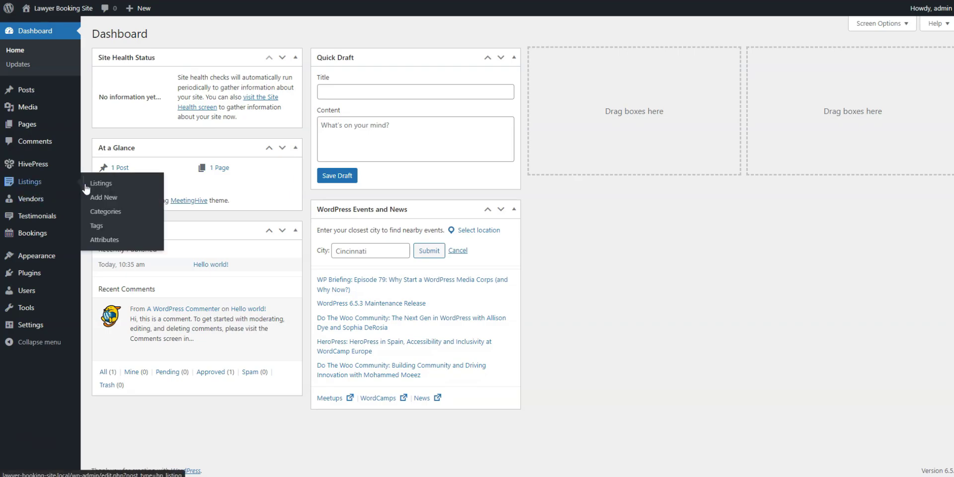
{"action": "left_click", "coordinate": [106, 212]}
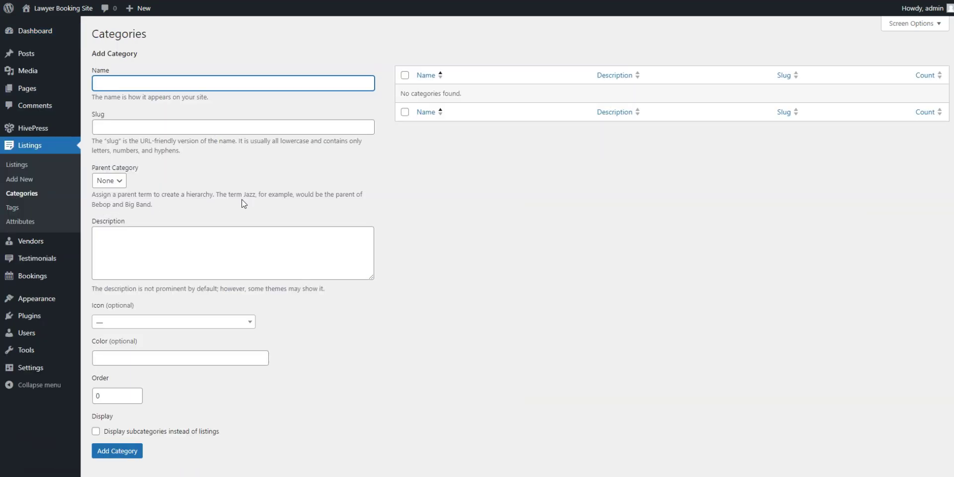
Step: Create the Criminal Law category with a pasted description, leaving its icon unset
{"action": "type", "text": "Criminal Law"}
{"action": "left_click", "coordinate": [168, 242]}
{"action": "type", "text": "Criminal Law deals with offenses against the state or public. It includes serious crimes like murder, theft, and fraud, aiming to protect society and provide justice."}
{"action": "left_click", "coordinate": [149, 322]}
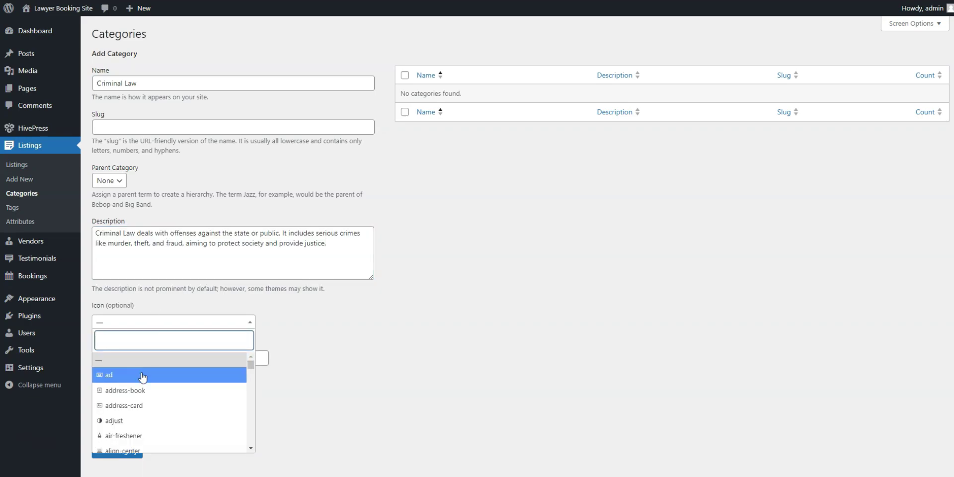
{"action": "scroll", "coordinate": [141, 380], "scroll_direction": "down", "scroll_amount": 3}
{"action": "scroll", "coordinate": [143, 386], "scroll_direction": "down", "scroll_amount": 5}
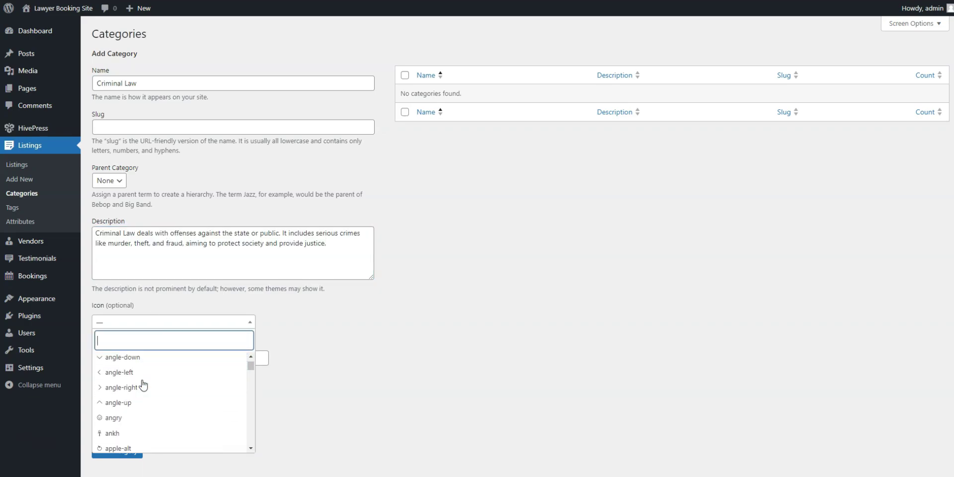
{"action": "left_click", "coordinate": [120, 187]}
{"action": "left_click", "coordinate": [195, 203]}
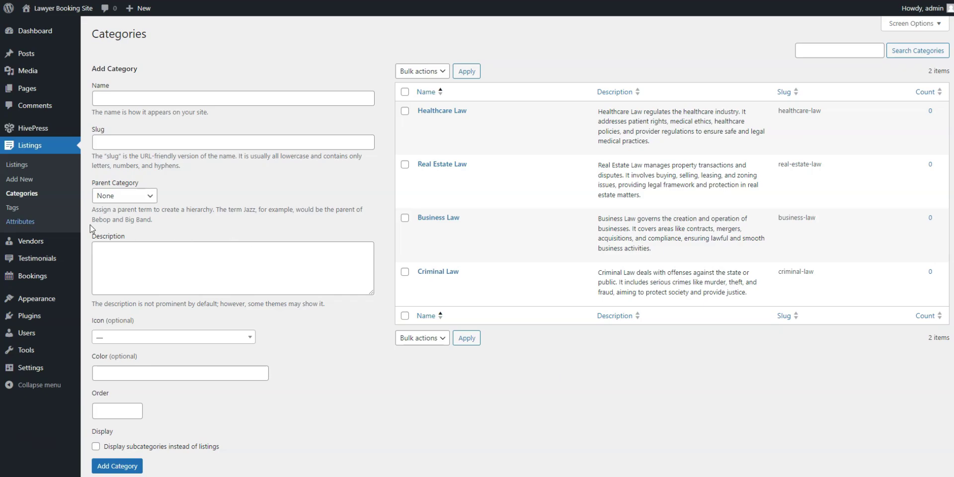
Step: Start a new listing attribute titled Setting and make it front-end editable
{"action": "left_click", "coordinate": [16, 222]}
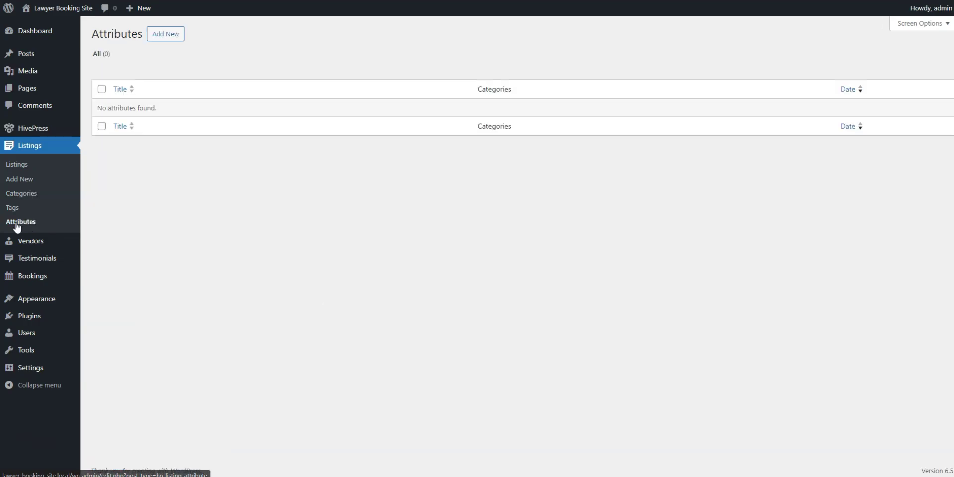
{"action": "left_click", "coordinate": [159, 39]}
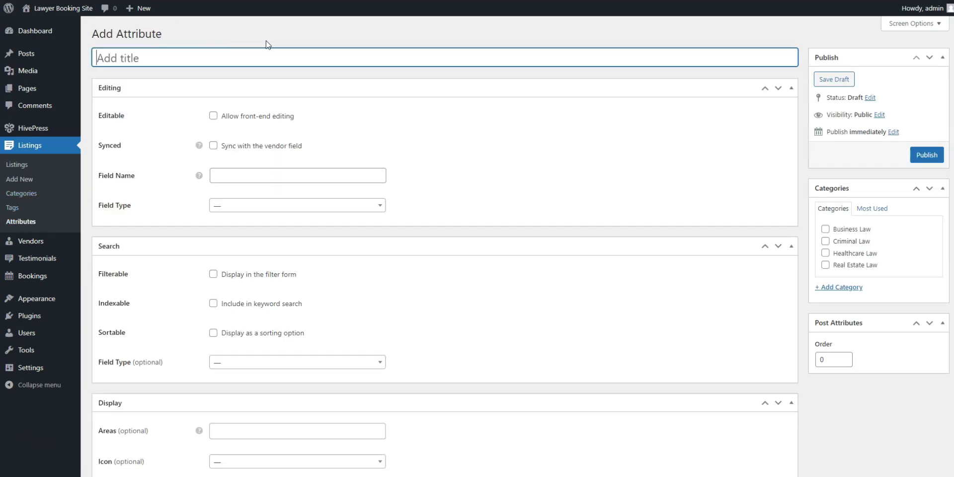
{"action": "type", "text": "Setting"}
{"action": "left_click", "coordinate": [452, 108]}
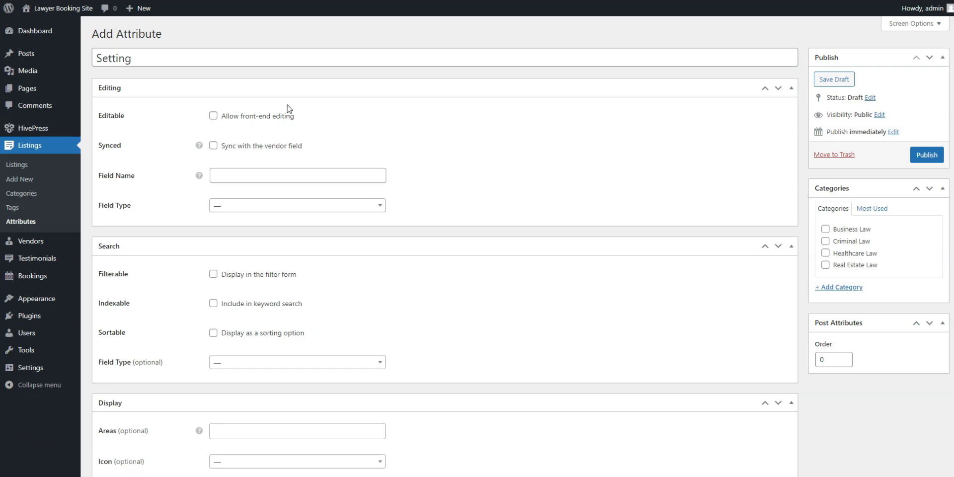
{"action": "left_click", "coordinate": [219, 116]}
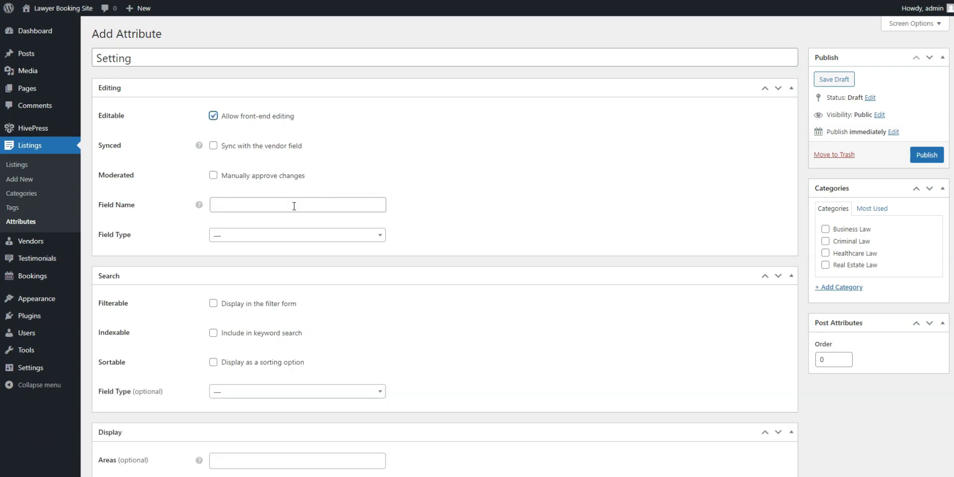
Step: Give Setting a Select editing field named setting and mark it required
{"action": "left_click", "coordinate": [268, 237]}
{"action": "scroll", "coordinate": [267, 308], "scroll_direction": "down", "scroll_amount": 5}
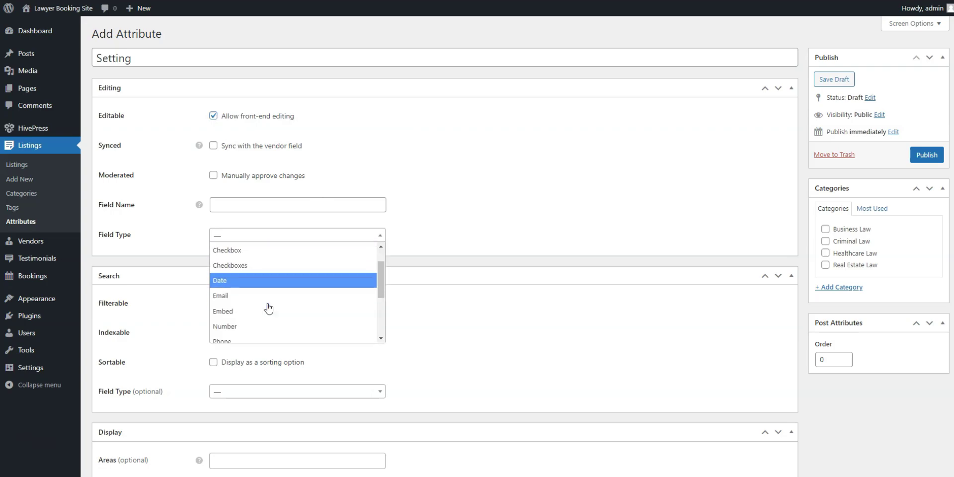
{"action": "left_click", "coordinate": [249, 287]}
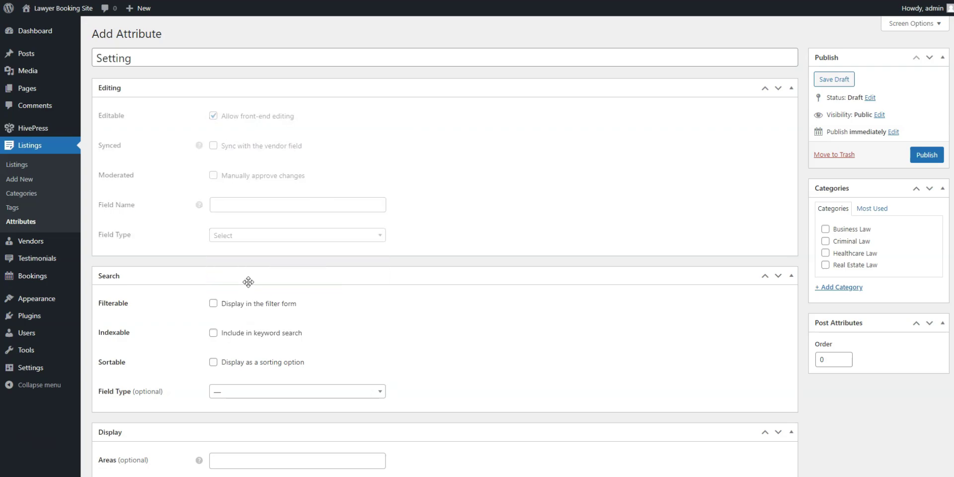
{"action": "left_click", "coordinate": [241, 234]}
{"action": "type", "text": "Setting"}
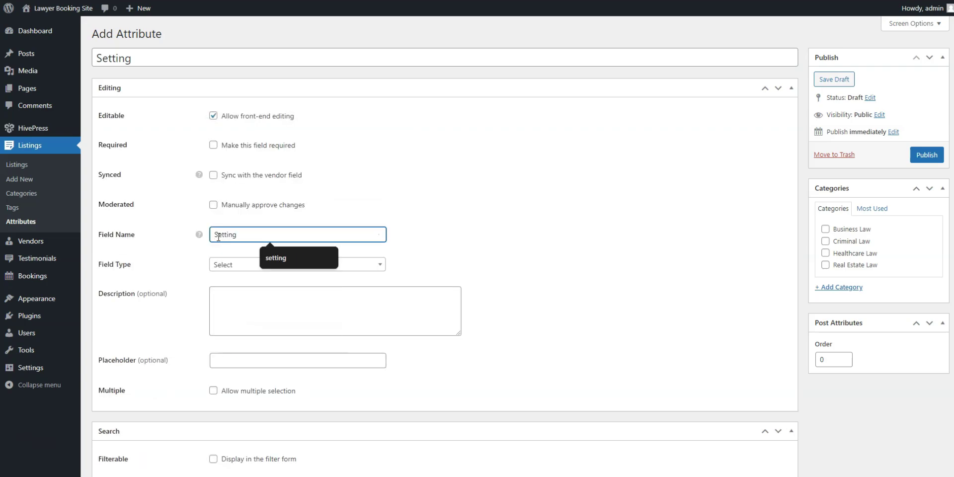
{"action": "left_click", "coordinate": [267, 254]}
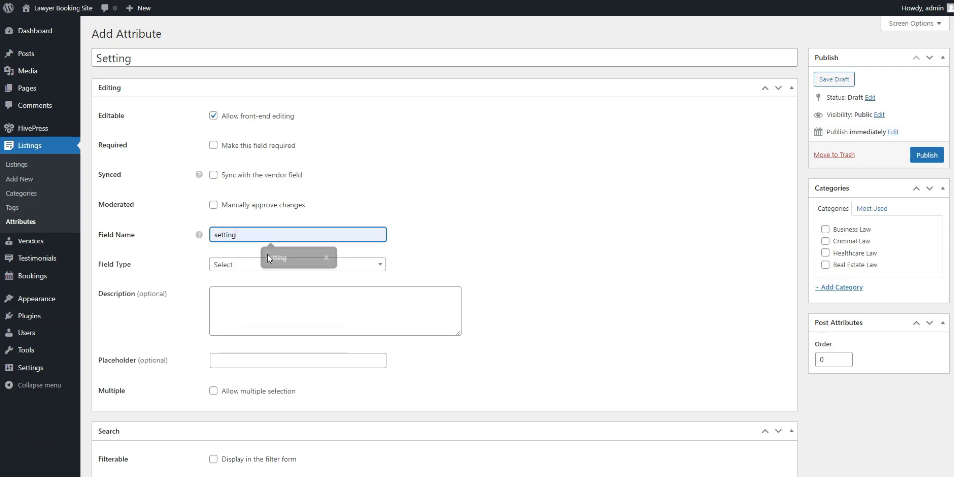
{"action": "left_click", "coordinate": [213, 146]}
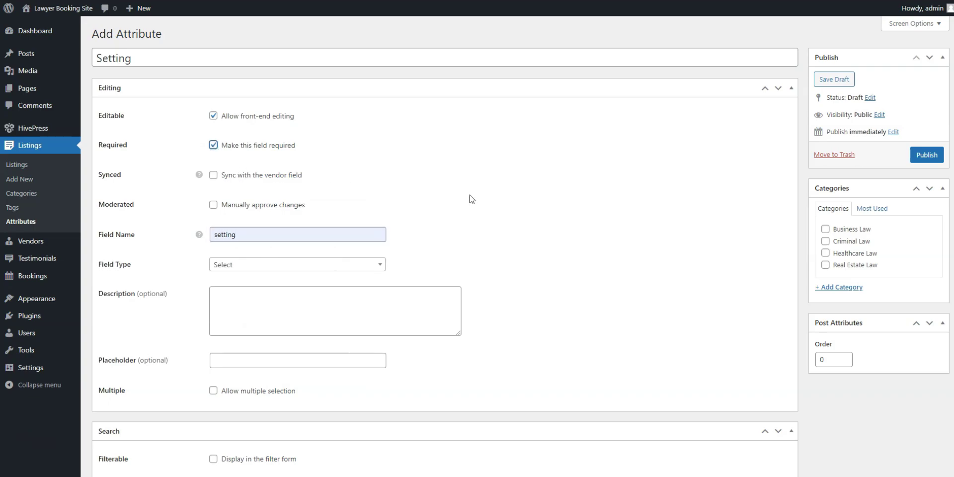
{"action": "scroll", "coordinate": [471, 199], "scroll_direction": "down", "scroll_amount": 5}
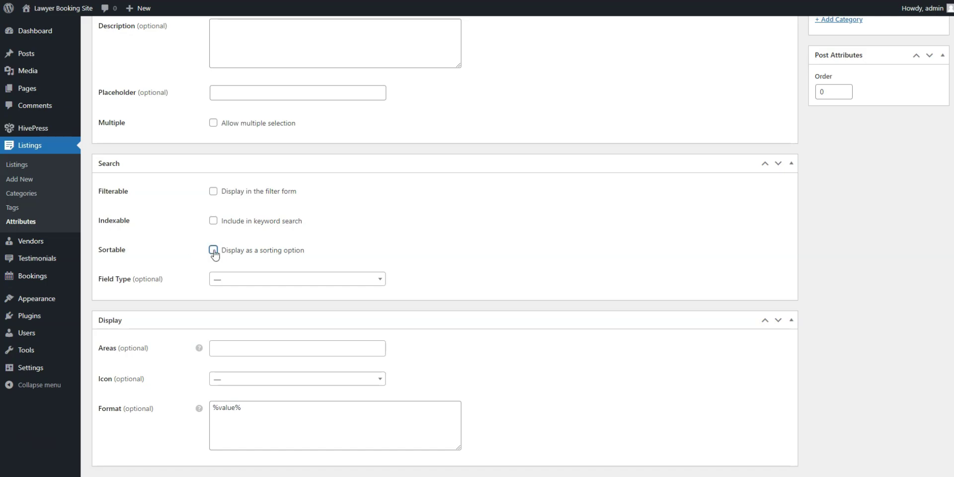
Step: Make Setting filterable with a Select search field
{"action": "left_click", "coordinate": [213, 191]}
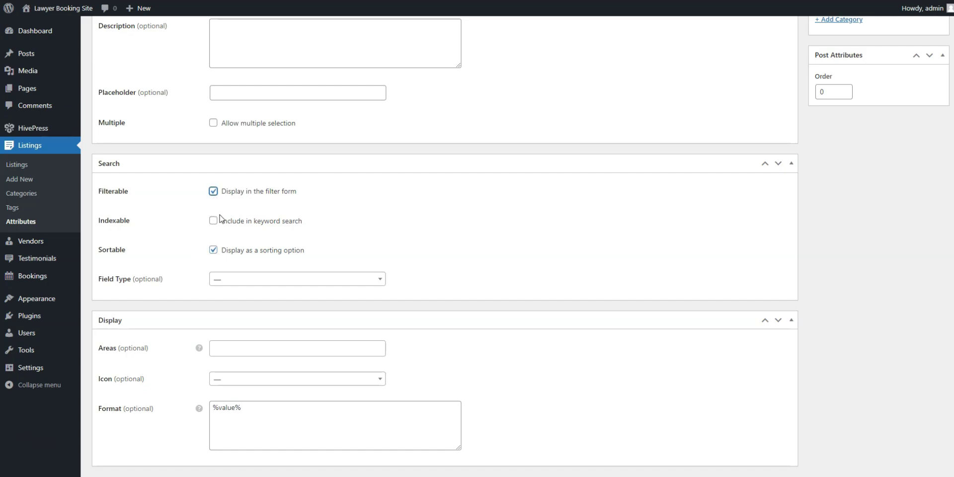
{"action": "left_click", "coordinate": [251, 279]}
{"action": "scroll", "coordinate": [258, 328], "scroll_direction": "down", "scroll_amount": 3}
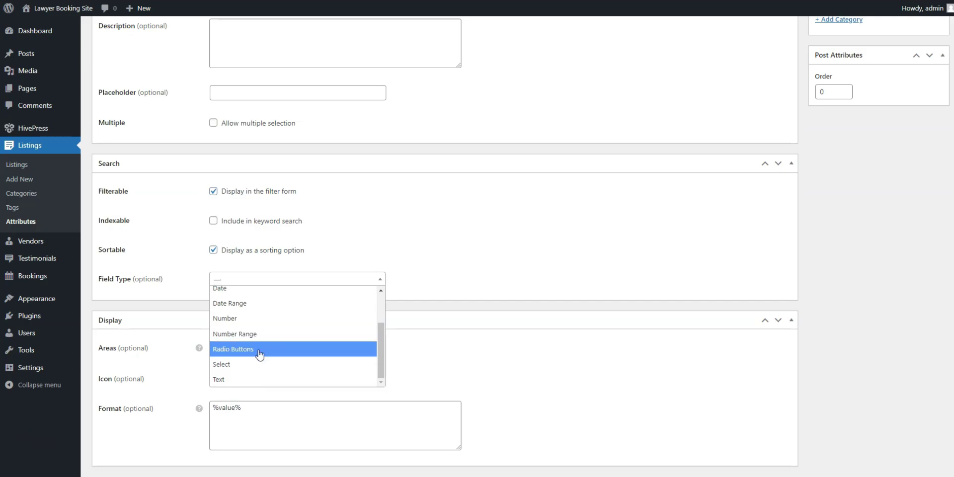
{"action": "left_click", "coordinate": [254, 368]}
{"action": "scroll", "coordinate": [590, 327], "scroll_direction": "down", "scroll_amount": 3}
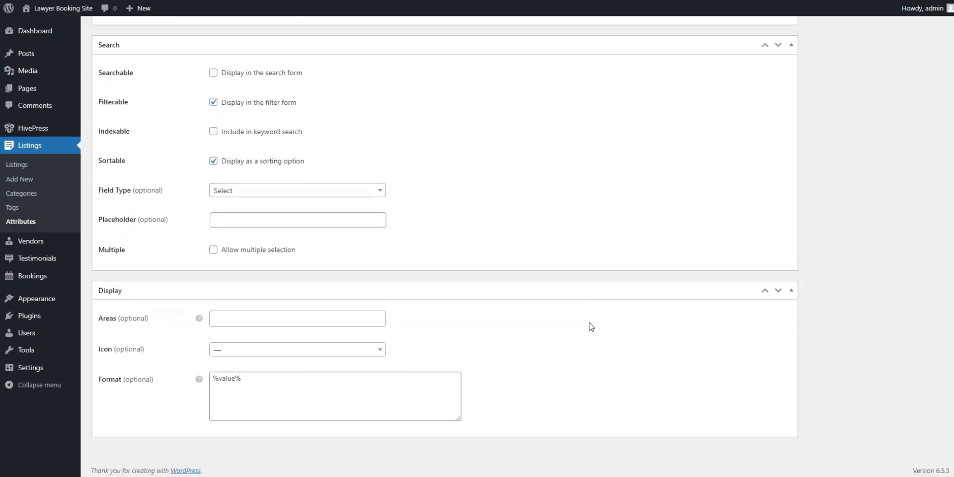
Step: Show Setting in the Block (secondary) and Page (secondary) display areas
{"action": "mouse_move", "coordinate": [200, 322]}
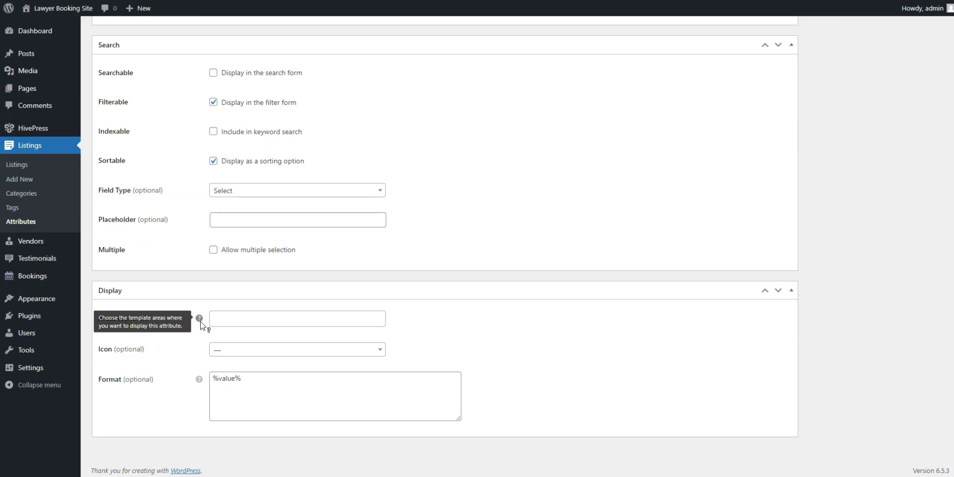
{"action": "left_click", "coordinate": [239, 319]}
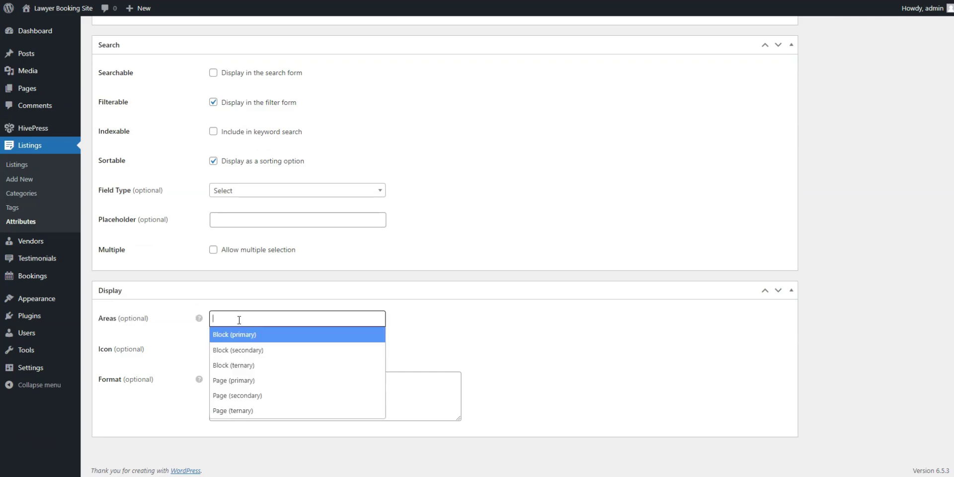
{"action": "left_click", "coordinate": [242, 350]}
{"action": "left_click", "coordinate": [309, 321]}
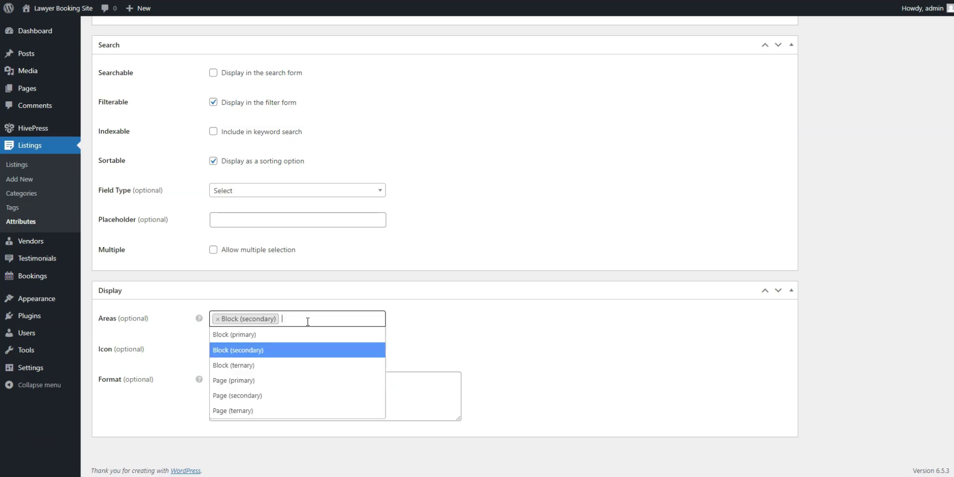
{"action": "left_click", "coordinate": [271, 396]}
Step: Give Setting the exchange-alt icon and prefix its display format with %icon%
{"action": "left_click", "coordinate": [254, 350]}
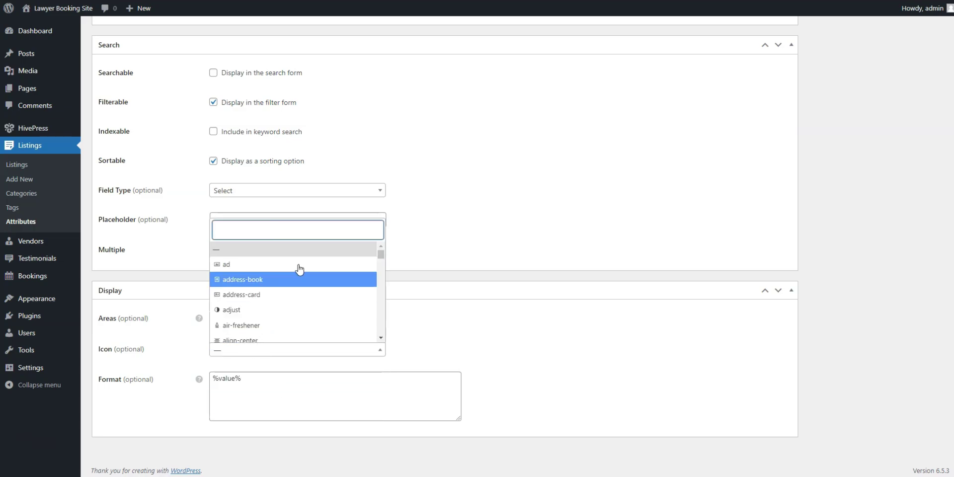
{"action": "type", "text": "exc"}
{"action": "left_click", "coordinate": [266, 274]}
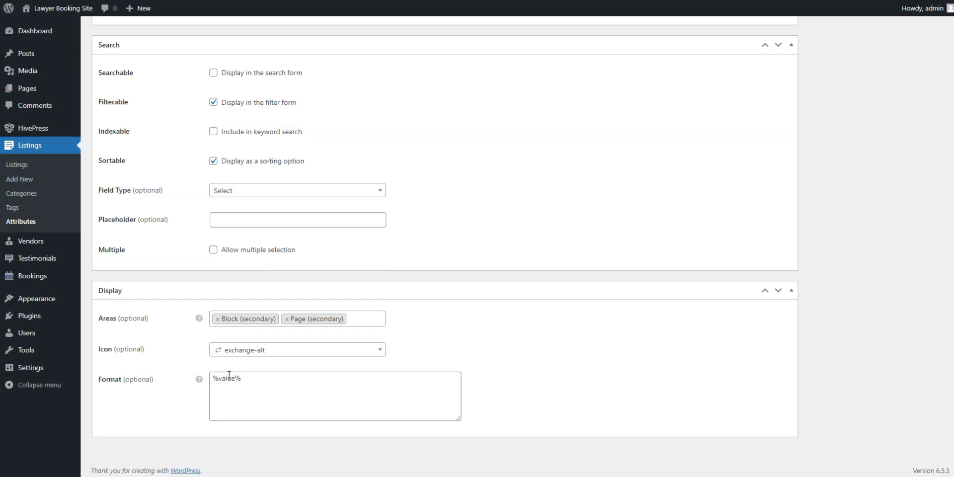
{"action": "left_click", "coordinate": [213, 378]}
{"action": "type", "text": "%icon%"}
{"action": "left_click", "coordinate": [558, 369]}
{"action": "scroll", "coordinate": [564, 369], "scroll_direction": "up", "scroll_amount": 8}
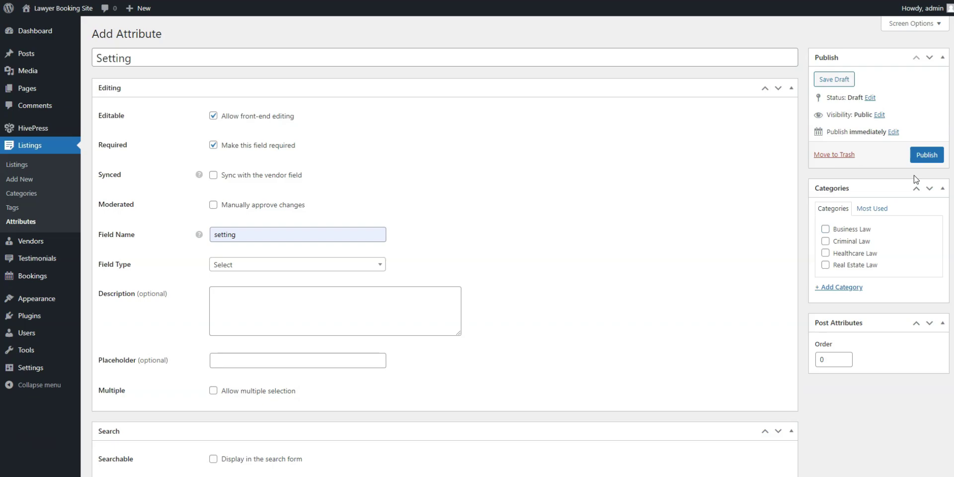
Step: Publish the Setting attribute and open its Edit Options page
{"action": "left_click", "coordinate": [926, 157]}
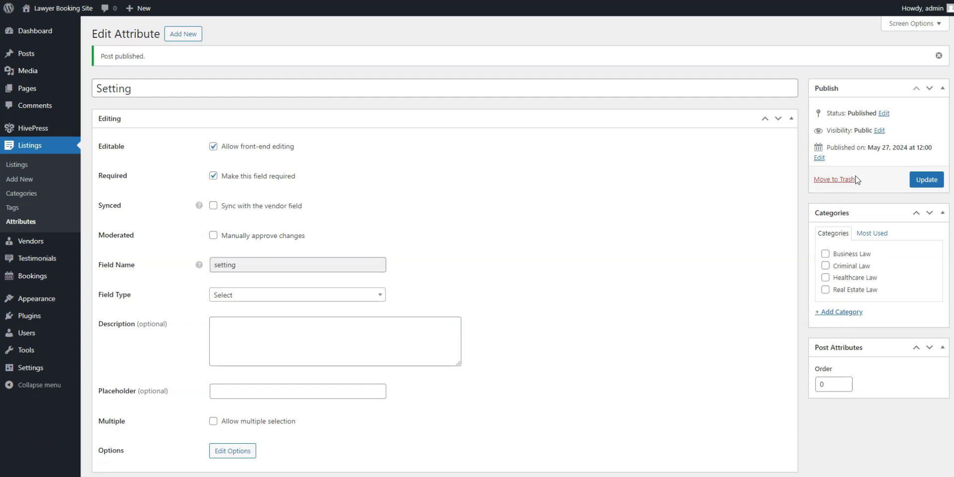
{"action": "scroll", "coordinate": [502, 290], "scroll_direction": "down", "scroll_amount": 3}
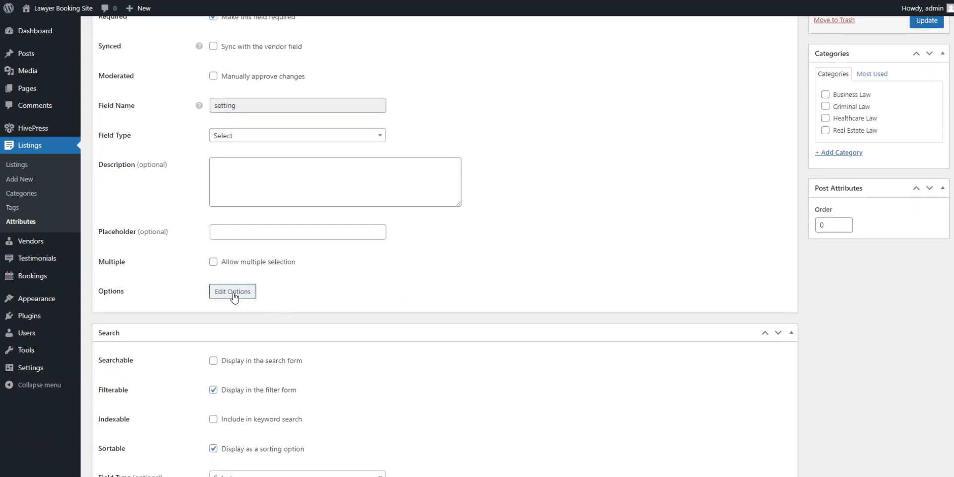
{"action": "scroll", "coordinate": [227, 166], "scroll_direction": "up", "scroll_amount": 1}
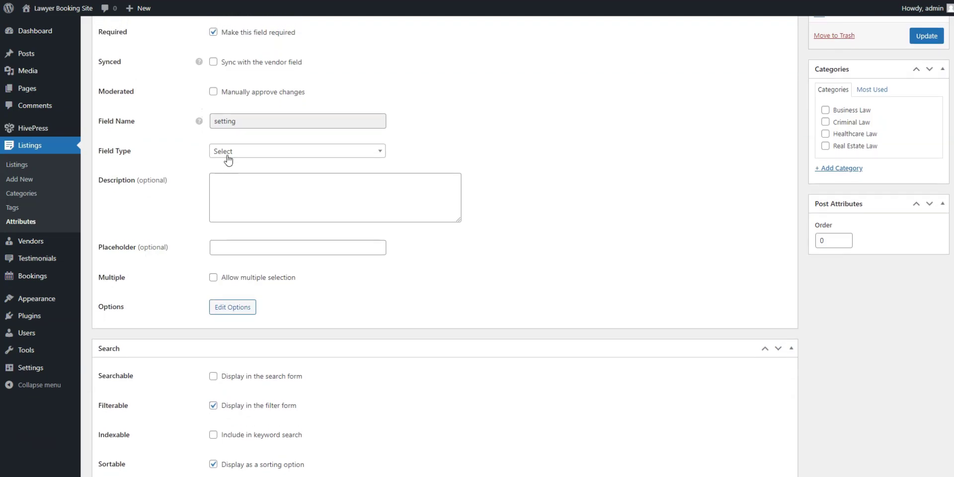
{"action": "scroll", "coordinate": [229, 229], "scroll_direction": "down", "scroll_amount": 1}
{"action": "scroll", "coordinate": [229, 230], "scroll_direction": "down", "scroll_amount": 1}
{"action": "left_click", "coordinate": [229, 274]}
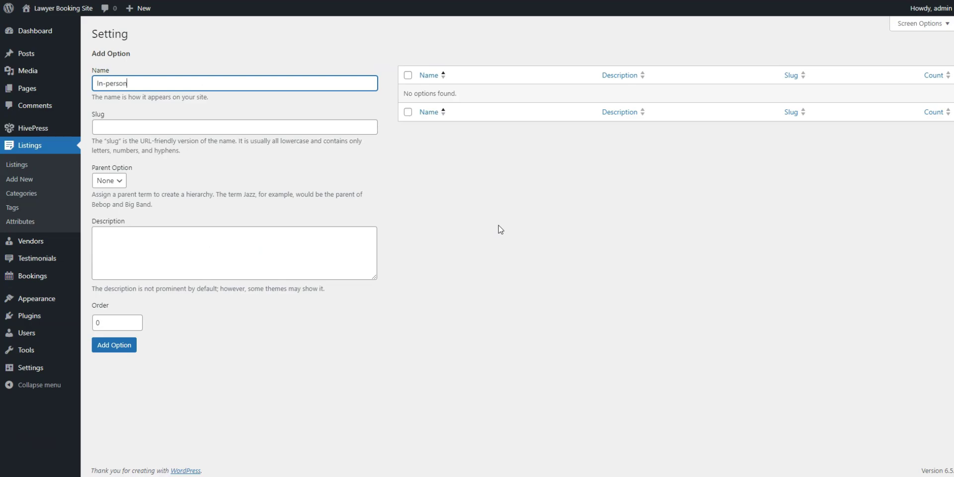
Step: Add In-person and Online as Setting options, then dismiss the item-added notice
{"action": "left_click", "coordinate": [115, 348]}
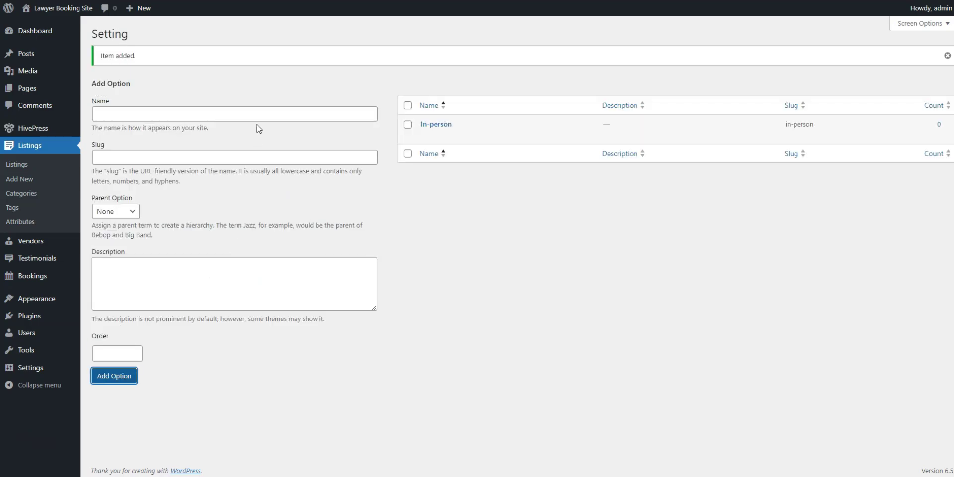
{"action": "left_click", "coordinate": [260, 118]}
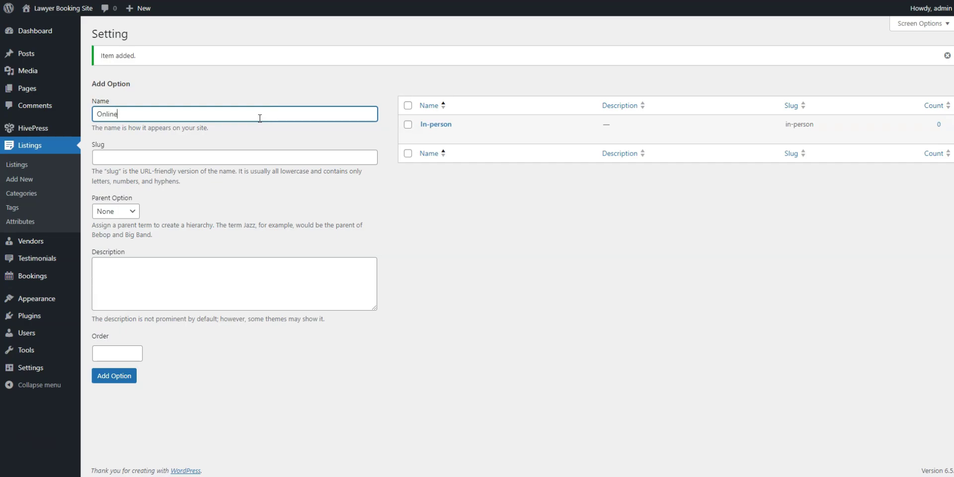
{"action": "type", "text": "Online"}
{"action": "left_click", "coordinate": [124, 376]}
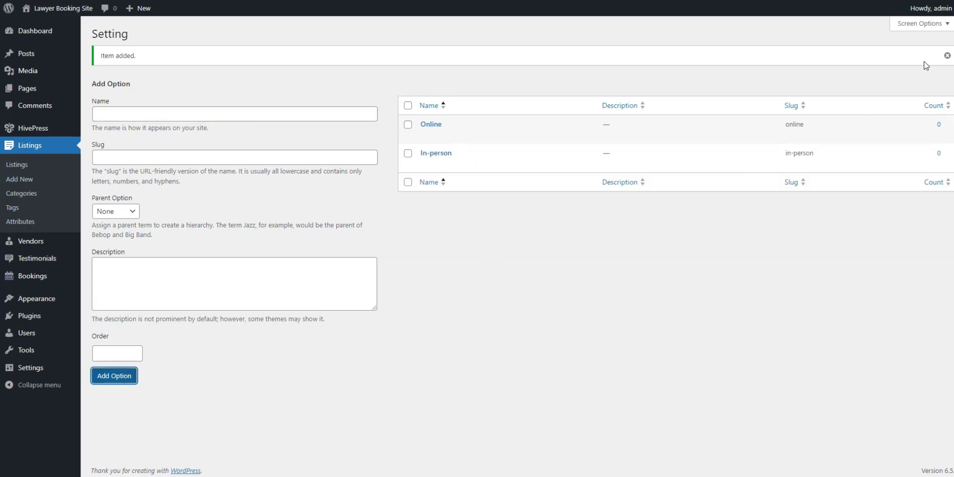
{"action": "left_click", "coordinate": [947, 56]}
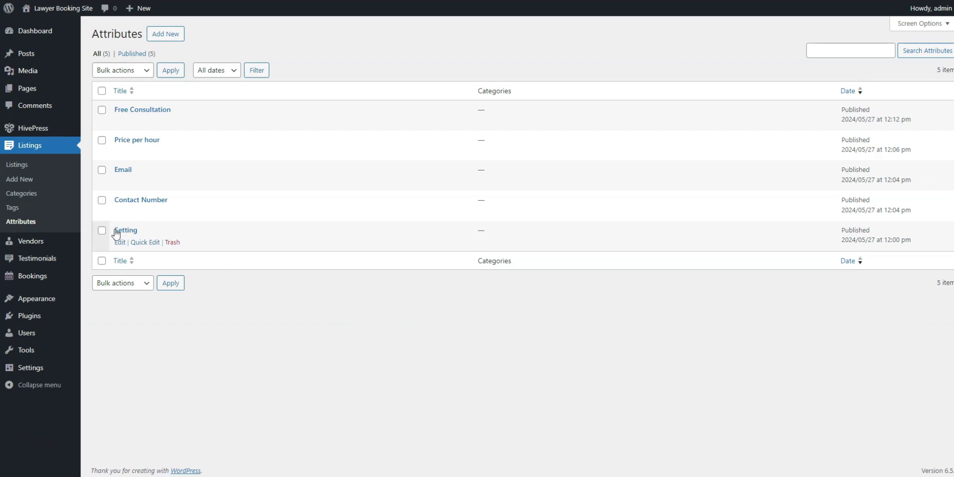
Step: Go to the Vendors › Attributes list, which has no attributes yet
{"action": "mouse_move", "coordinate": [27, 243]}
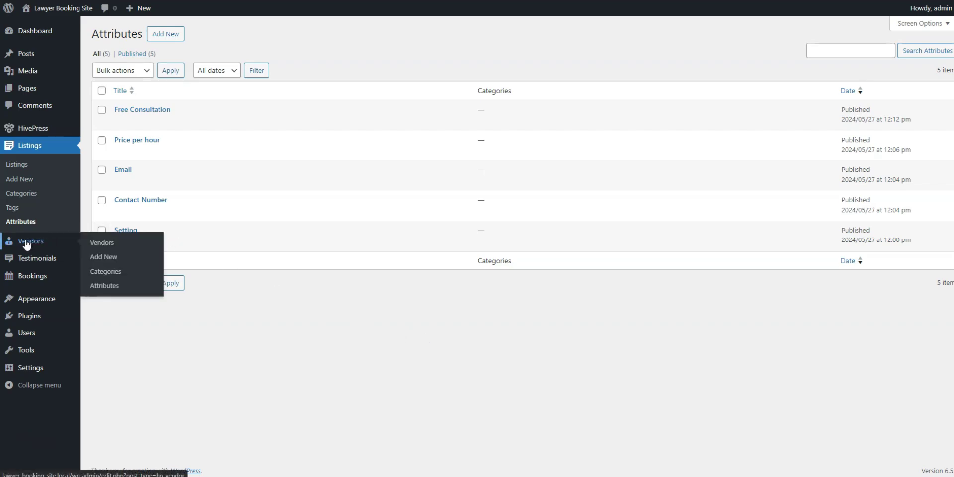
{"action": "left_click", "coordinate": [104, 286]}
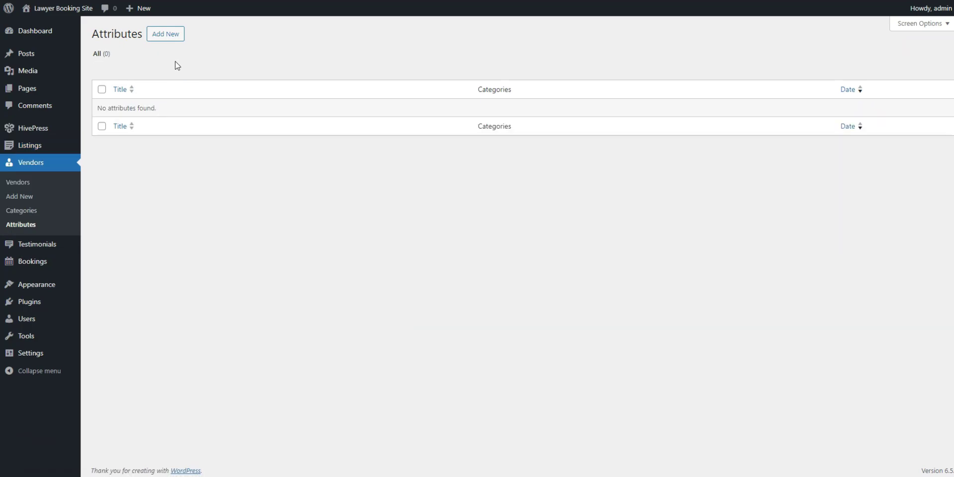
Step: Create vendor attribute Experience: editable, required, field name experience, Select field type
{"action": "left_click", "coordinate": [176, 39]}
{"action": "type", "text": "Experience"}
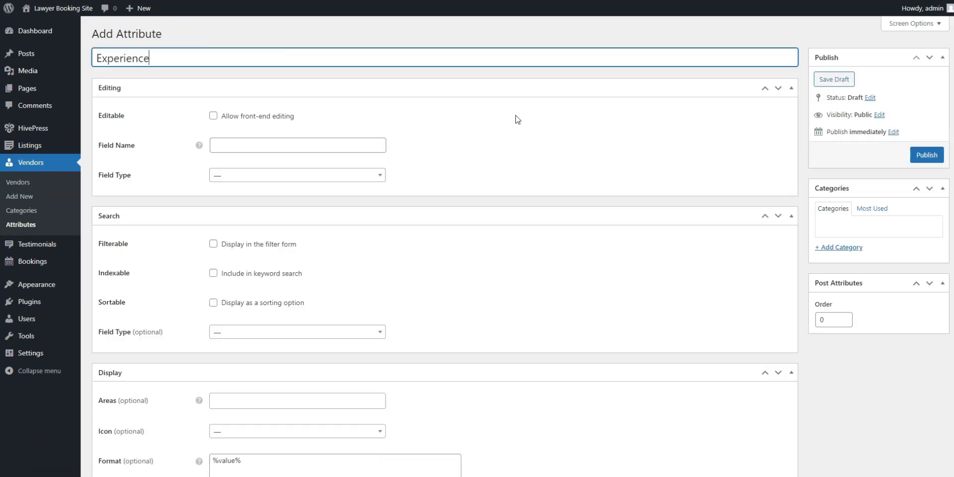
{"action": "scroll", "coordinate": [518, 119], "scroll_direction": "down", "scroll_amount": 1}
{"action": "left_click", "coordinate": [214, 78]}
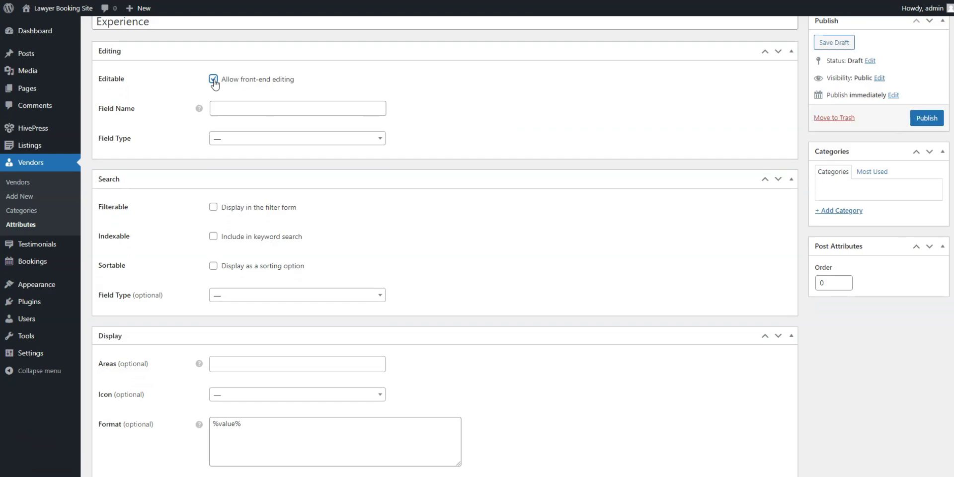
{"action": "left_click", "coordinate": [251, 107]}
{"action": "type", "text": "experience"}
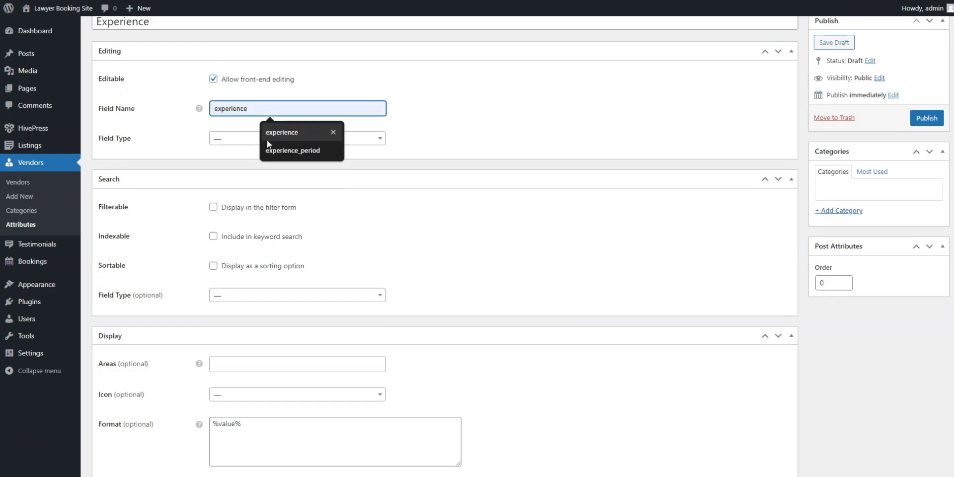
{"action": "left_click", "coordinate": [267, 139]}
{"action": "scroll", "coordinate": [269, 192], "scroll_direction": "down", "scroll_amount": 3}
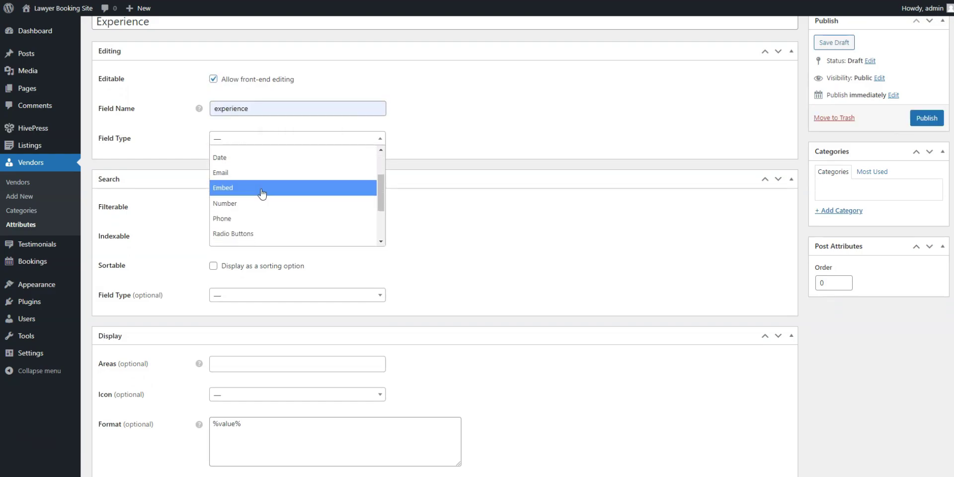
{"action": "left_click", "coordinate": [258, 223]}
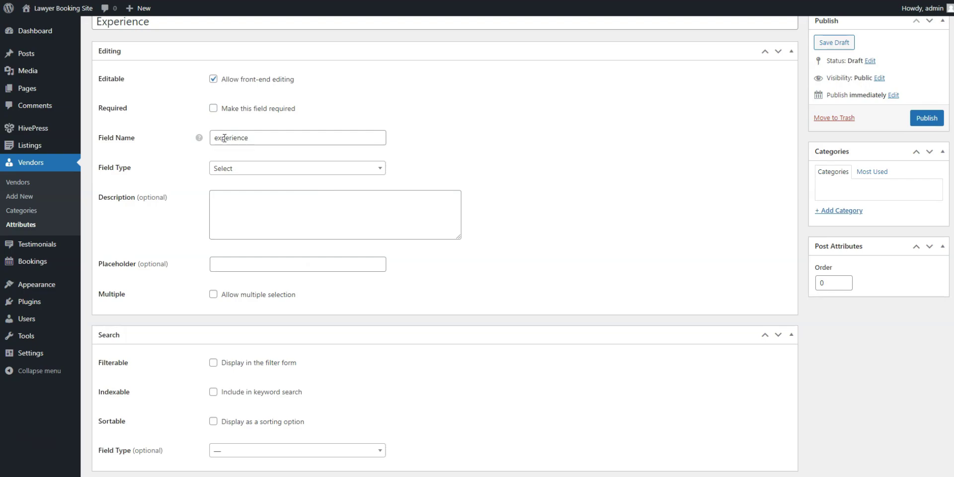
{"action": "left_click", "coordinate": [213, 108]}
Step: Make Experience filterable and sortable, using a Select field in search filters
{"action": "scroll", "coordinate": [353, 234], "scroll_direction": "down", "scroll_amount": 3}
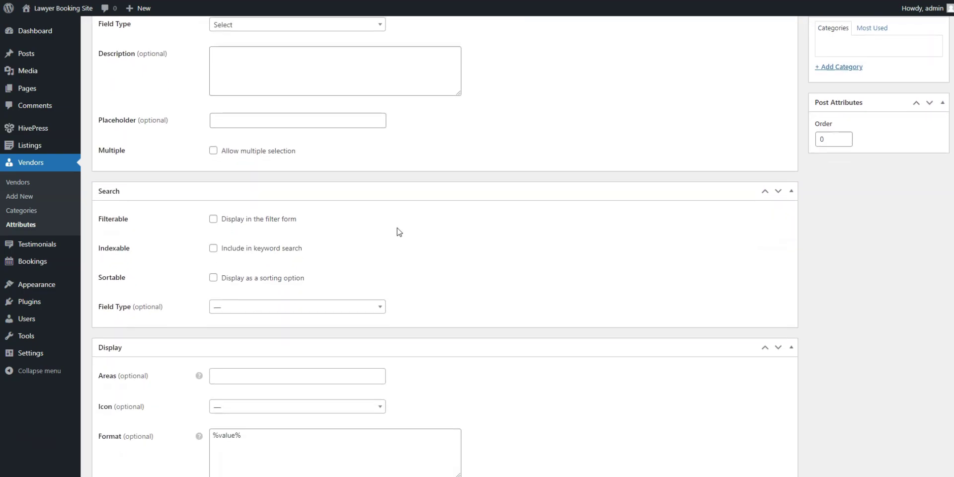
{"action": "scroll", "coordinate": [398, 232], "scroll_direction": "down", "scroll_amount": 1}
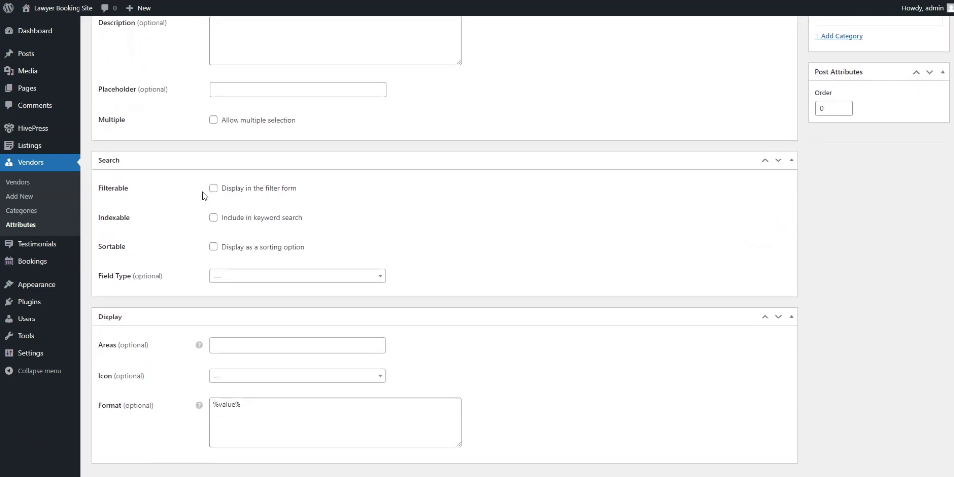
{"action": "scroll", "coordinate": [203, 195], "scroll_direction": "down", "scroll_amount": 1}
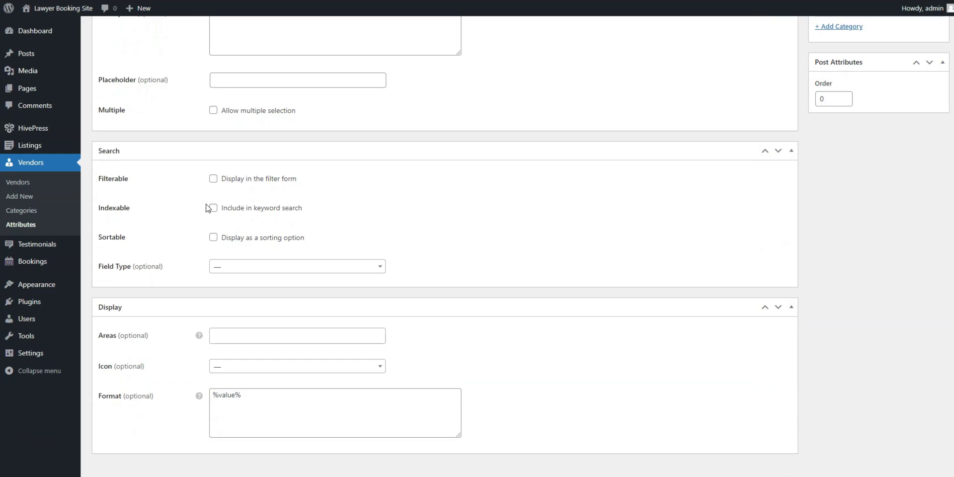
{"action": "left_click", "coordinate": [213, 178]}
{"action": "left_click", "coordinate": [213, 237]}
{"action": "left_click", "coordinate": [224, 266]}
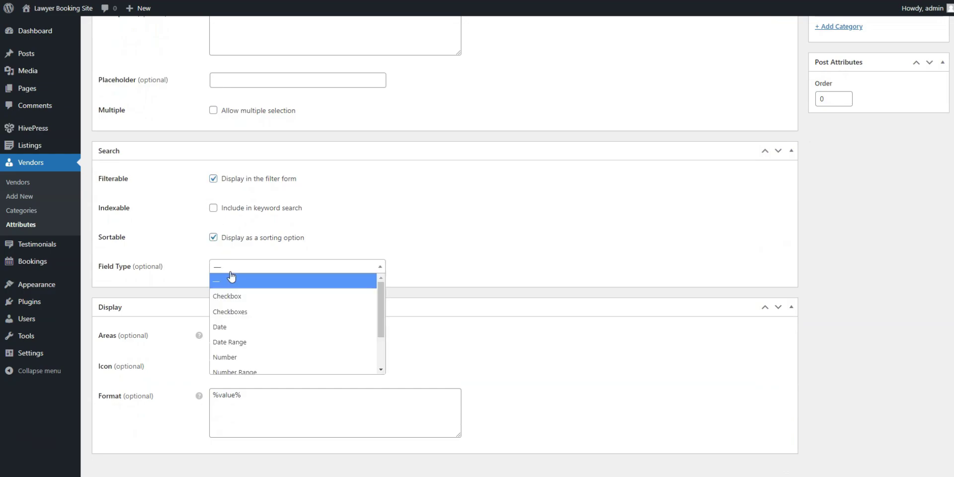
{"action": "scroll", "coordinate": [233, 334], "scroll_direction": "down", "scroll_amount": 3}
{"action": "left_click", "coordinate": [247, 351]}
Step: Display the Experience attribute in the Block (primary) and Page (primary) areas
{"action": "scroll", "coordinate": [419, 273], "scroll_direction": "down", "scroll_amount": 3}
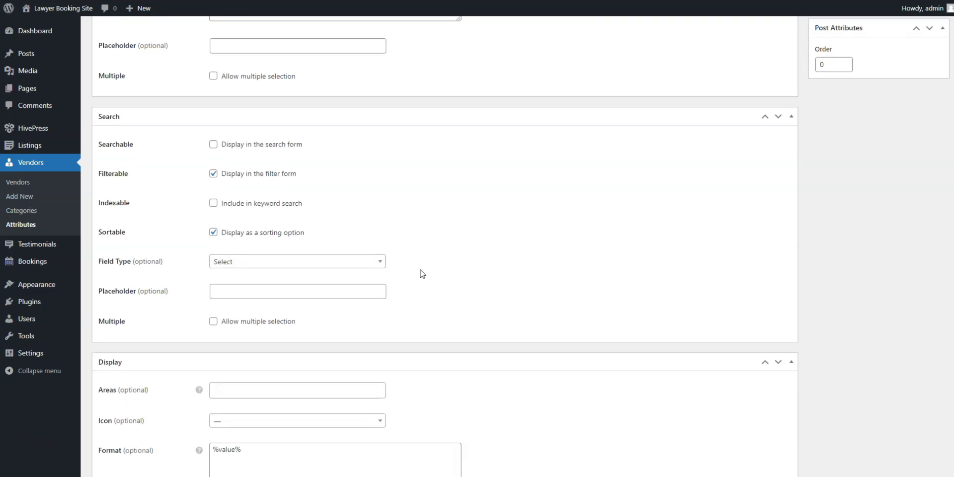
{"action": "left_click", "coordinate": [231, 318]}
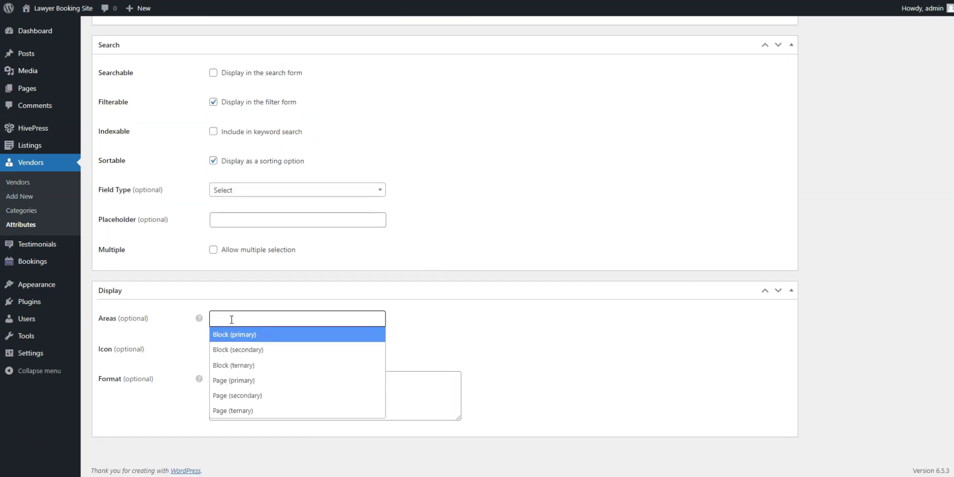
{"action": "left_click", "coordinate": [294, 344]}
{"action": "left_click", "coordinate": [302, 319]}
{"action": "left_click", "coordinate": [251, 381]}
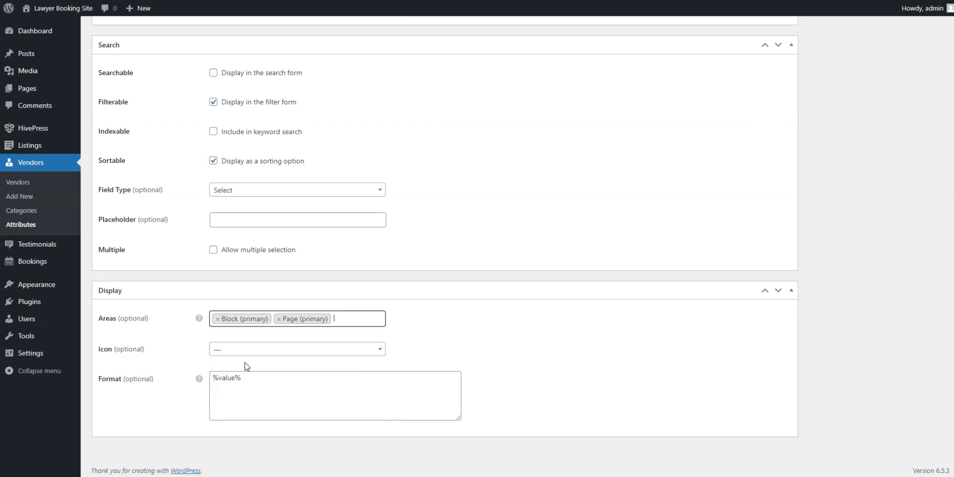
Step: Give Experience the chart-area icon, prepend %icon% to its format, and publish it
{"action": "left_click", "coordinate": [243, 352]}
{"action": "type", "text": "chart"}
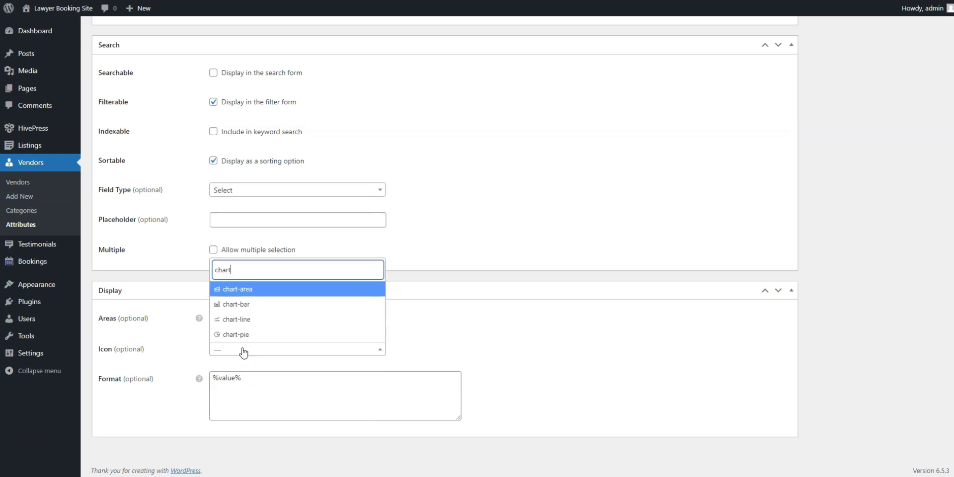
{"action": "left_click", "coordinate": [237, 289]}
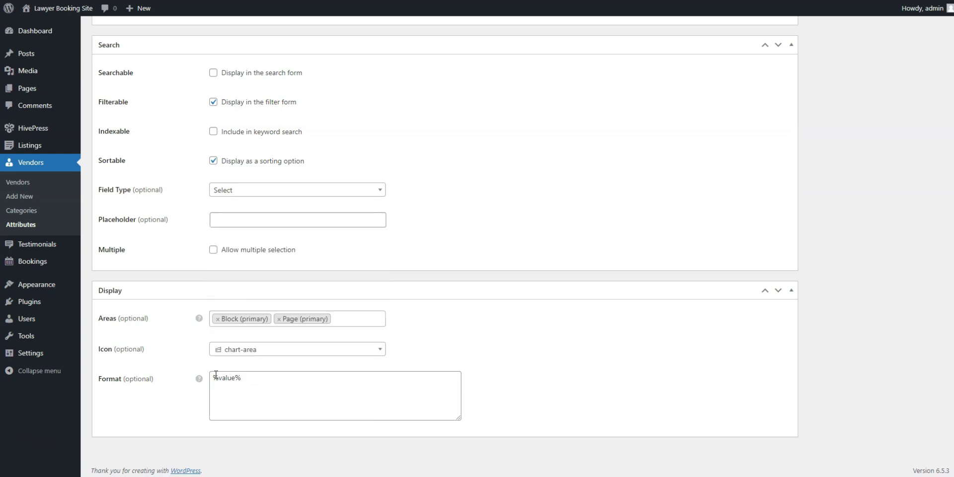
{"action": "left_click", "coordinate": [212, 381]}
{"action": "type", "text": "%icon%"}
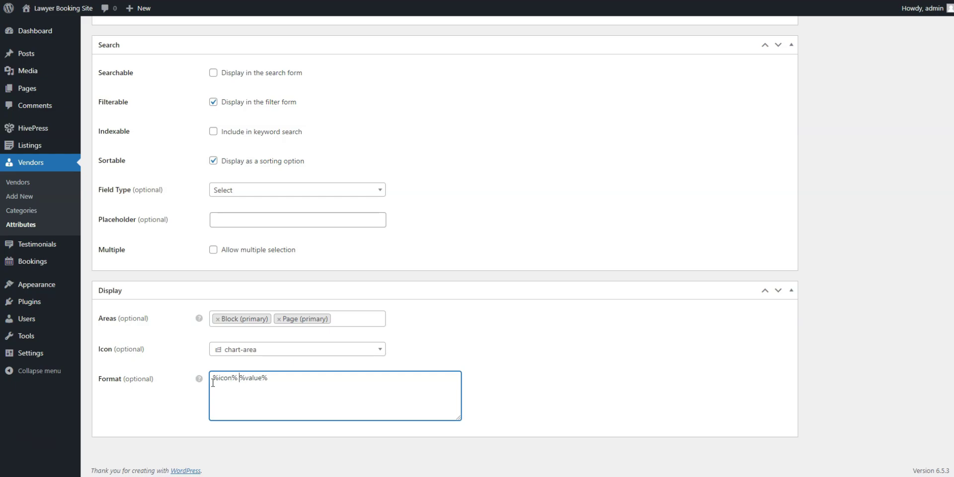
{"action": "scroll", "coordinate": [625, 366], "scroll_direction": "up", "scroll_amount": 7}
{"action": "left_click", "coordinate": [919, 158]}
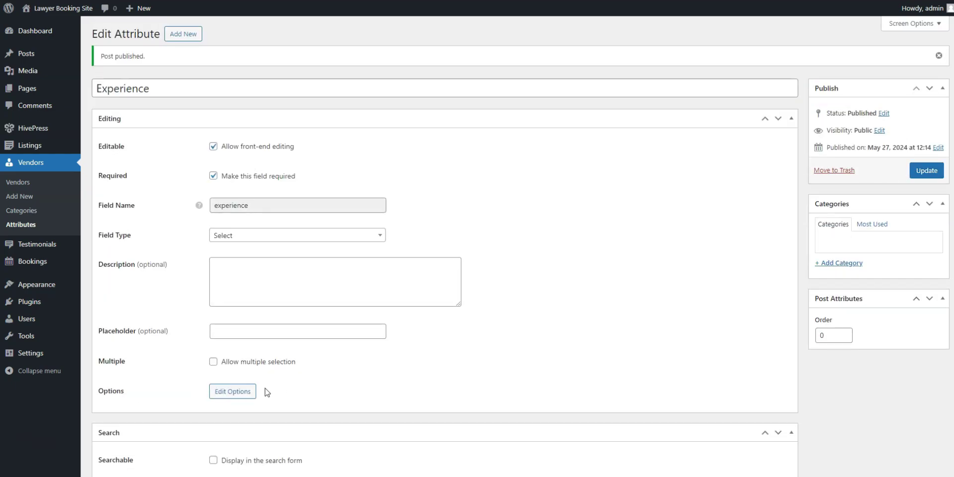
{"action": "left_click", "coordinate": [247, 393]}
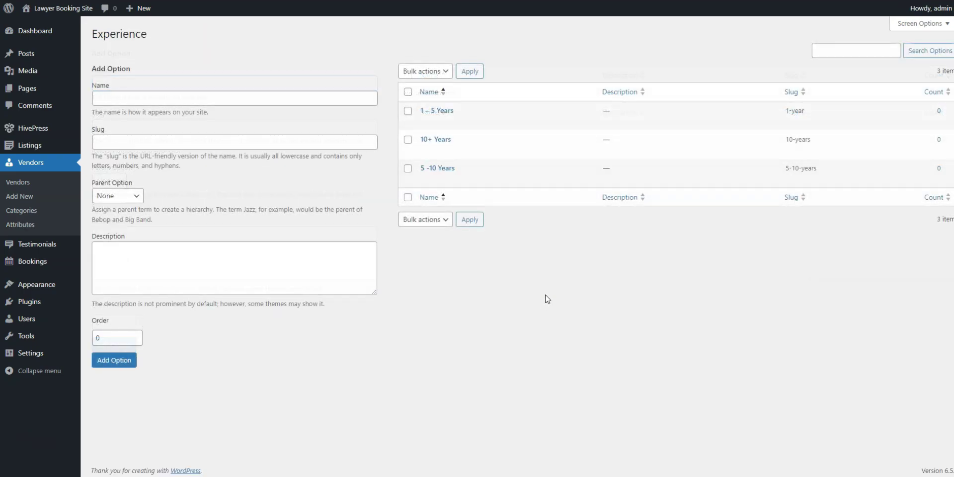
Step: Return to the vendor attributes list, now holding Language and Experience
{"action": "left_click", "coordinate": [30, 230]}
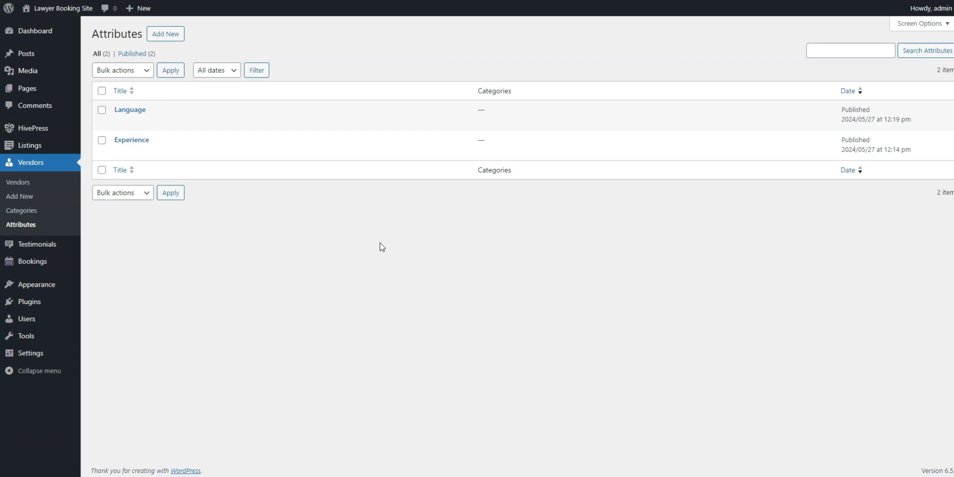
{"action": "mouse_move", "coordinate": [54, 129]}
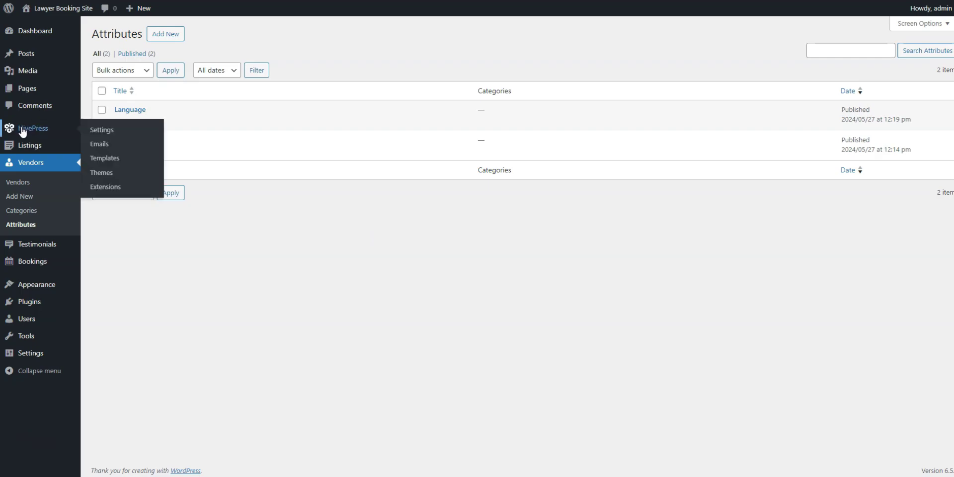
Step: Install and activate the HivePress Geolocation extension from the Extensions page
{"action": "left_click", "coordinate": [102, 191]}
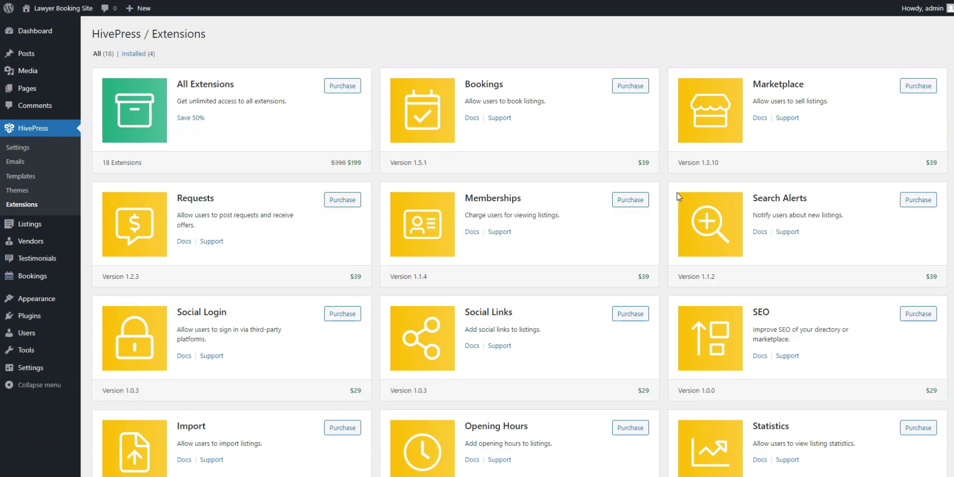
{"action": "scroll", "coordinate": [677, 192], "scroll_direction": "down", "scroll_amount": 1}
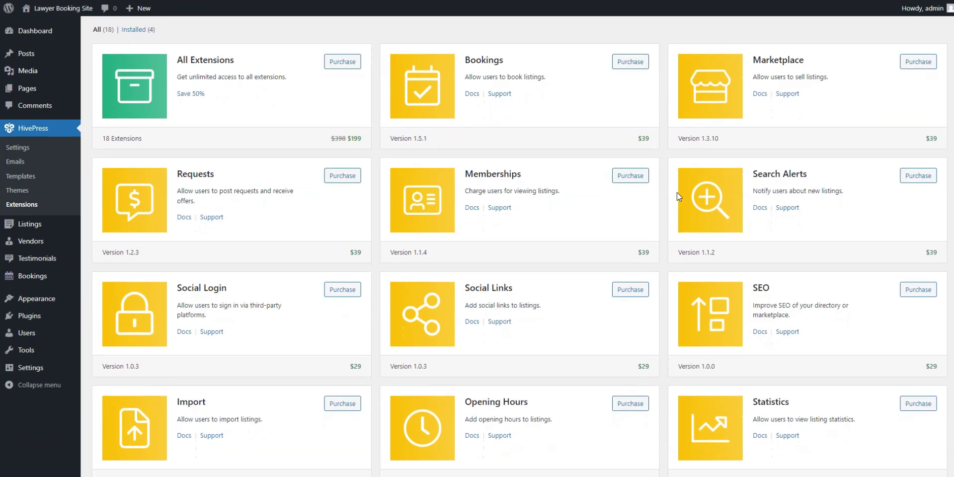
{"action": "scroll", "coordinate": [677, 193], "scroll_direction": "down", "scroll_amount": 2}
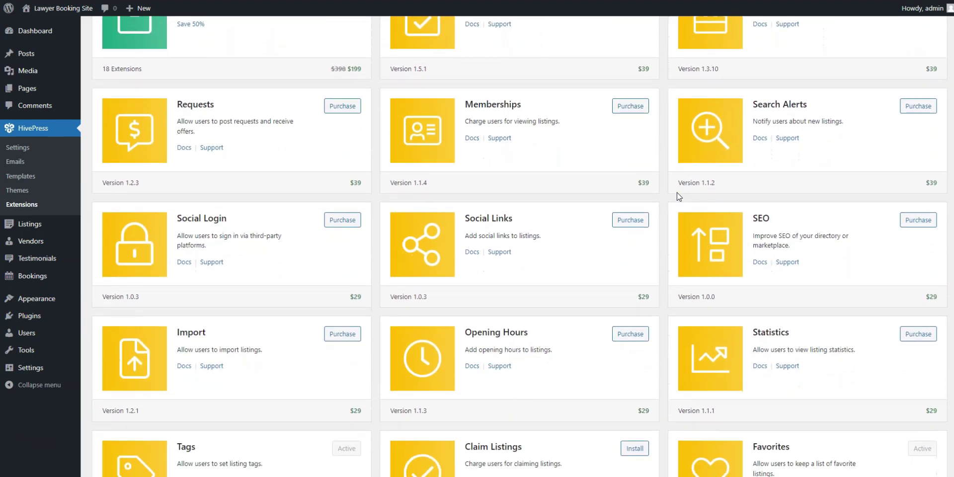
{"action": "scroll", "coordinate": [676, 192], "scroll_direction": "down", "scroll_amount": 3}
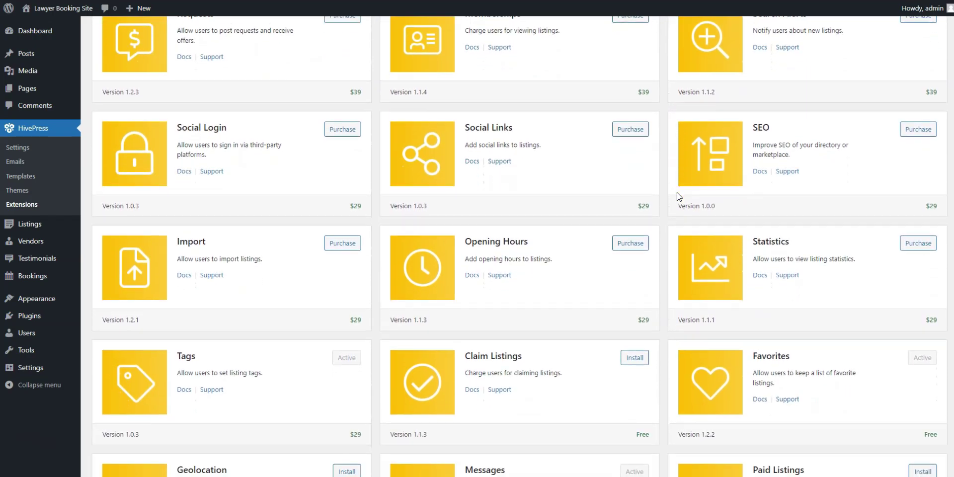
{"action": "scroll", "coordinate": [677, 193], "scroll_direction": "down", "scroll_amount": 3}
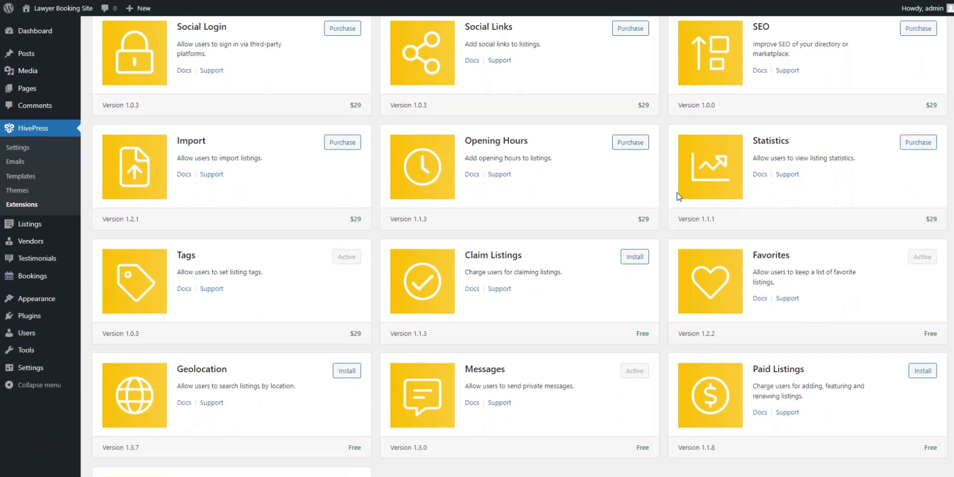
{"action": "scroll", "coordinate": [677, 194], "scroll_direction": "down", "scroll_amount": 1}
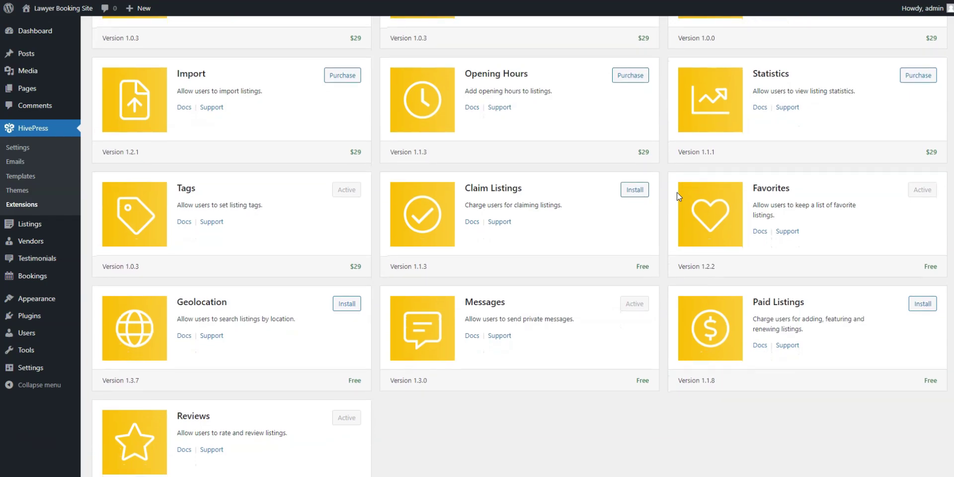
{"action": "scroll", "coordinate": [677, 193], "scroll_direction": "up", "scroll_amount": 2}
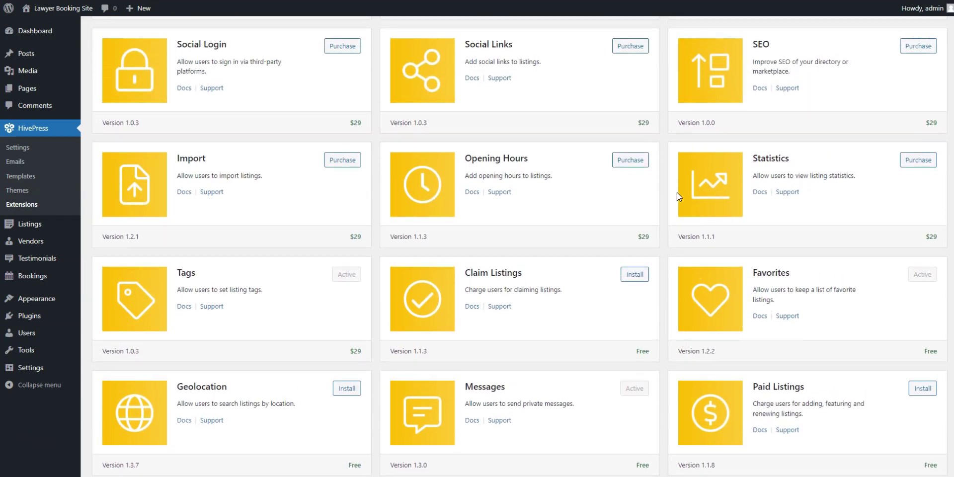
{"action": "scroll", "coordinate": [677, 192], "scroll_direction": "down", "scroll_amount": 3}
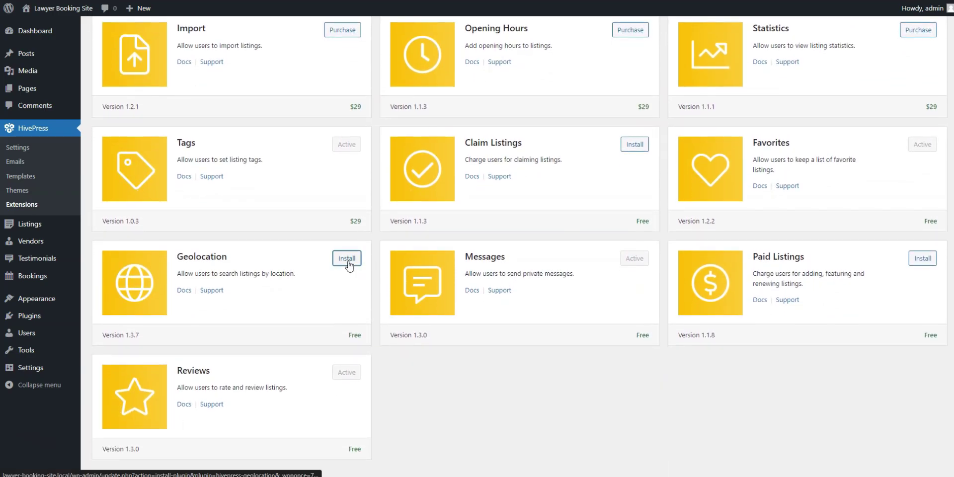
{"action": "left_click", "coordinate": [347, 258]}
{"action": "left_click", "coordinate": [130, 143]}
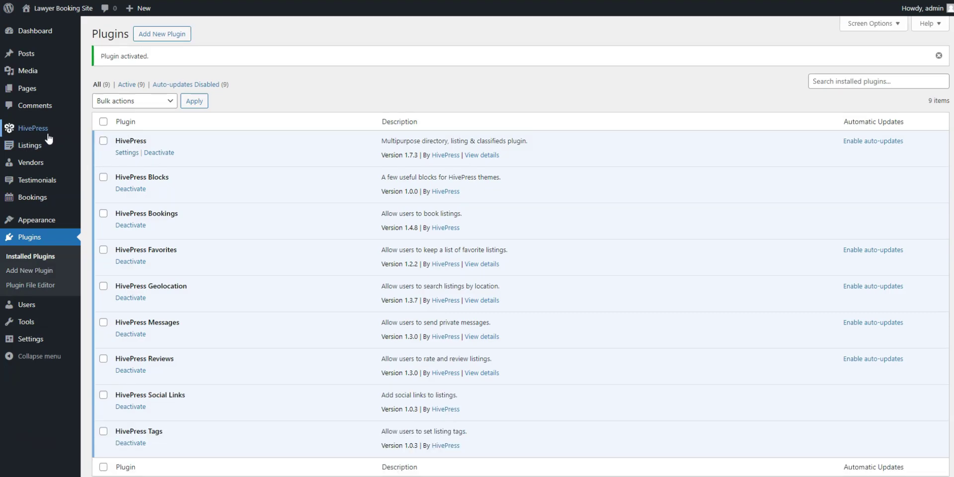
Step: Adjust the HivePress listing submission and moderation options, keeping new listing moderation on
{"action": "left_click", "coordinate": [89, 131]}
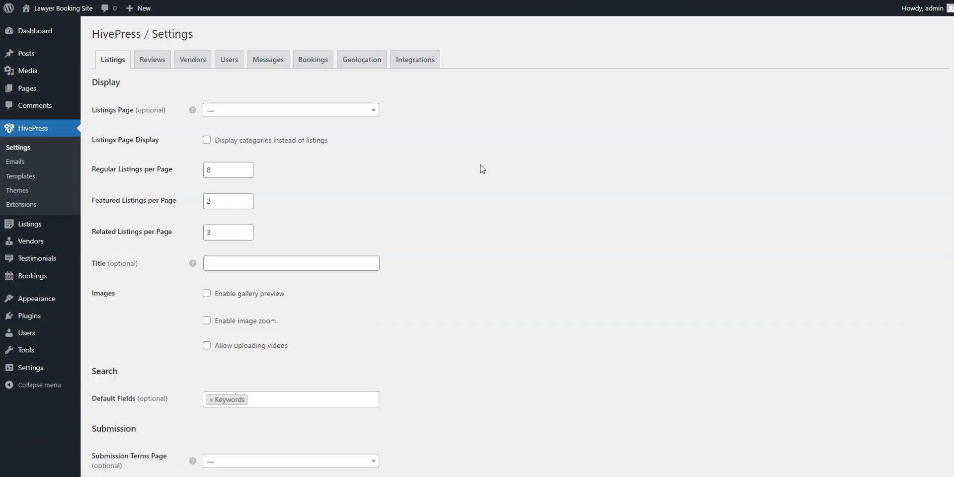
{"action": "scroll", "coordinate": [482, 169], "scroll_direction": "down", "scroll_amount": 3}
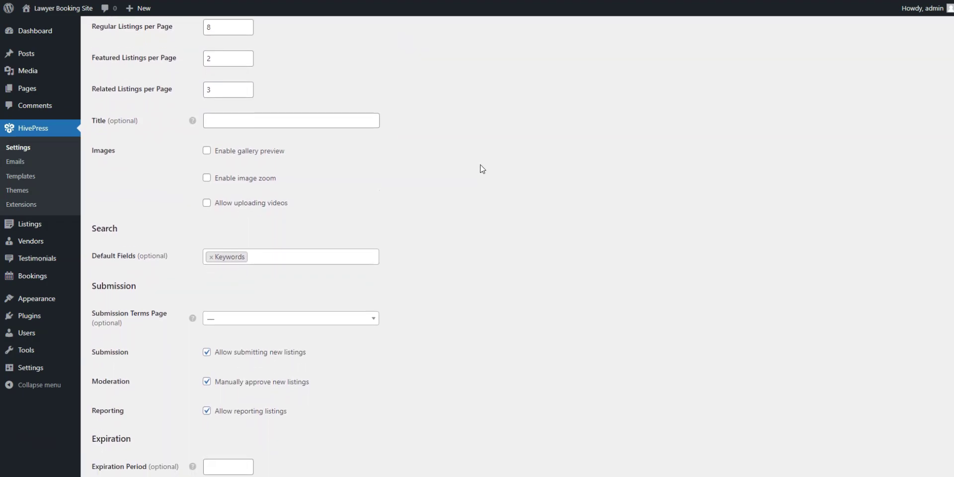
{"action": "scroll", "coordinate": [482, 169], "scroll_direction": "down", "scroll_amount": 3}
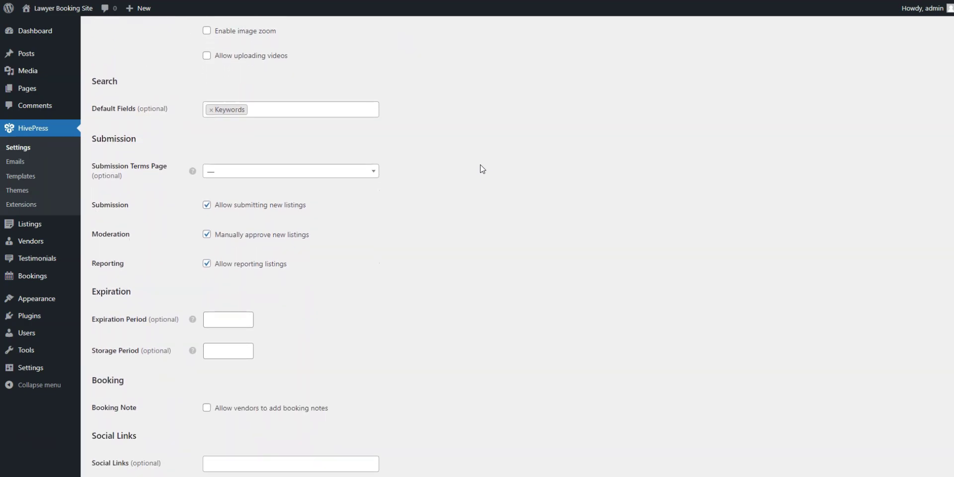
{"action": "scroll", "coordinate": [480, 168], "scroll_direction": "down", "scroll_amount": 1}
{"action": "left_click", "coordinate": [209, 162]}
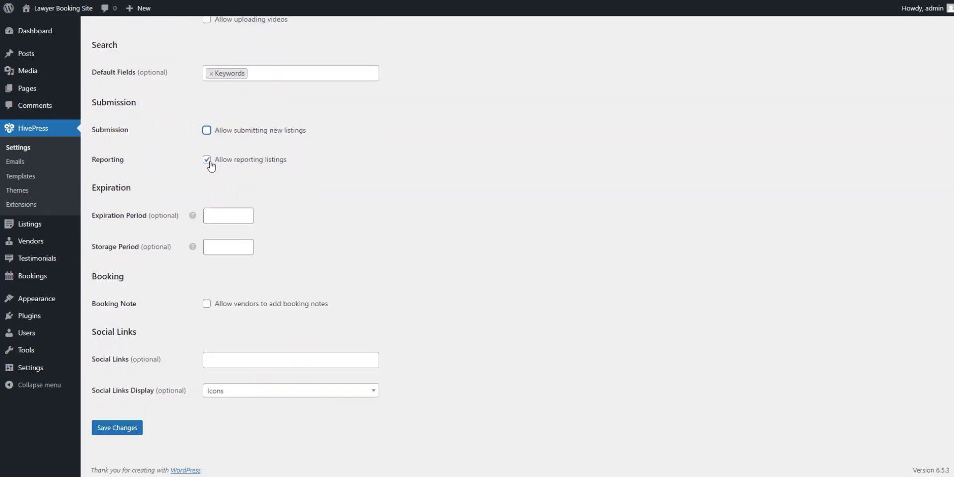
{"action": "left_click", "coordinate": [206, 129]}
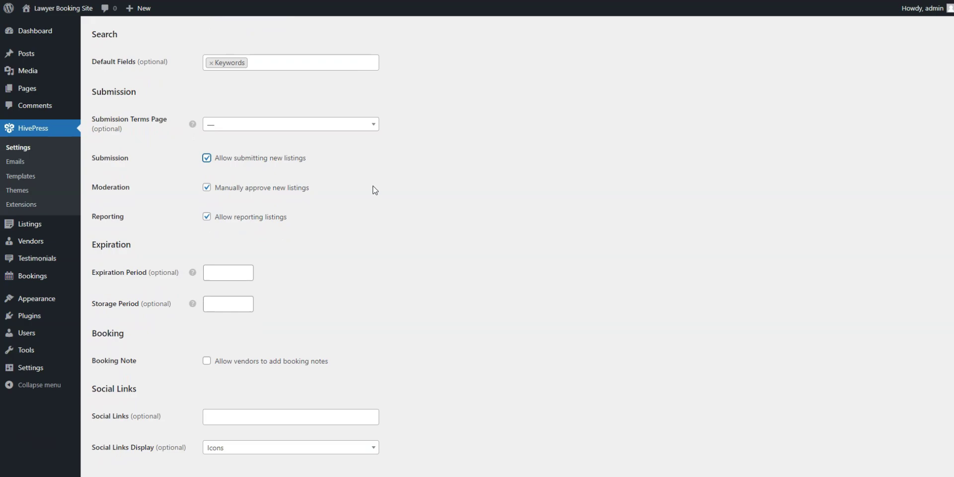
{"action": "left_click", "coordinate": [208, 189]}
Step: Add Facebook as a listing social link and save the listing settings
{"action": "scroll", "coordinate": [386, 245], "scroll_direction": "down", "scroll_amount": 2}
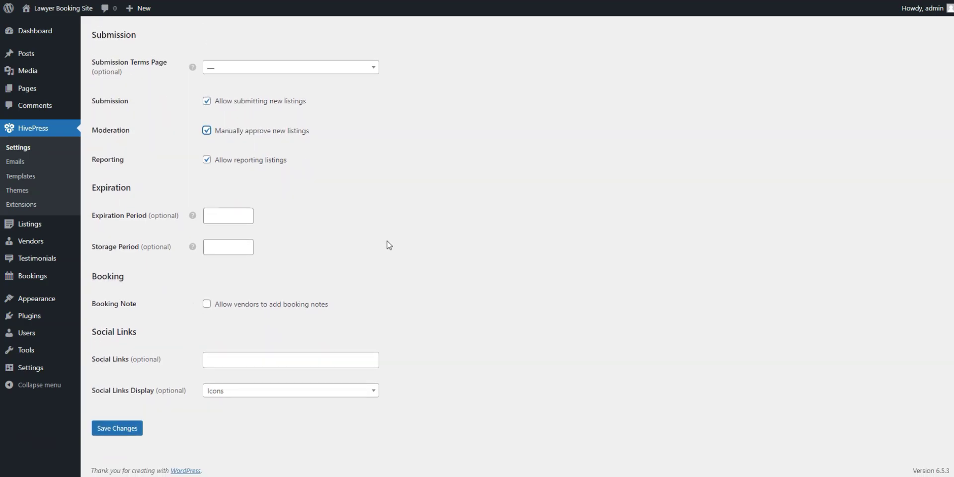
{"action": "left_click", "coordinate": [256, 359]}
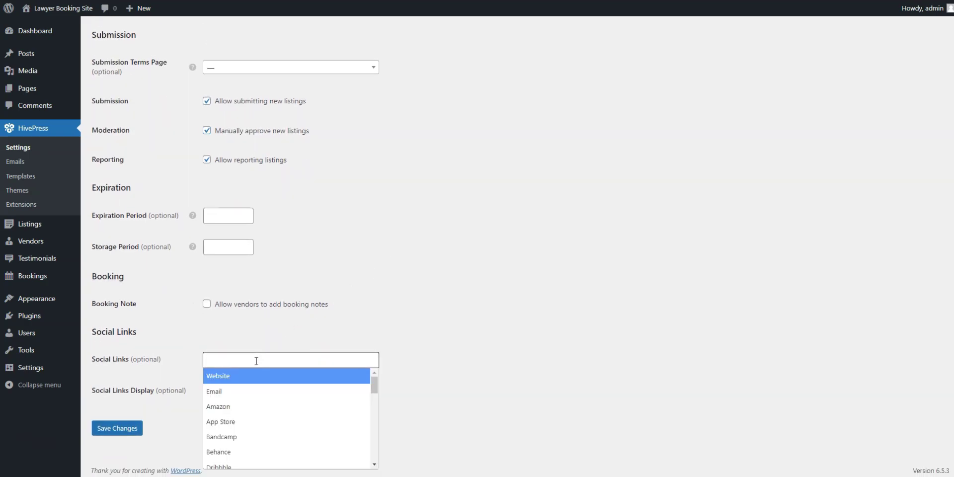
{"action": "scroll", "coordinate": [251, 388], "scroll_direction": "down", "scroll_amount": 2}
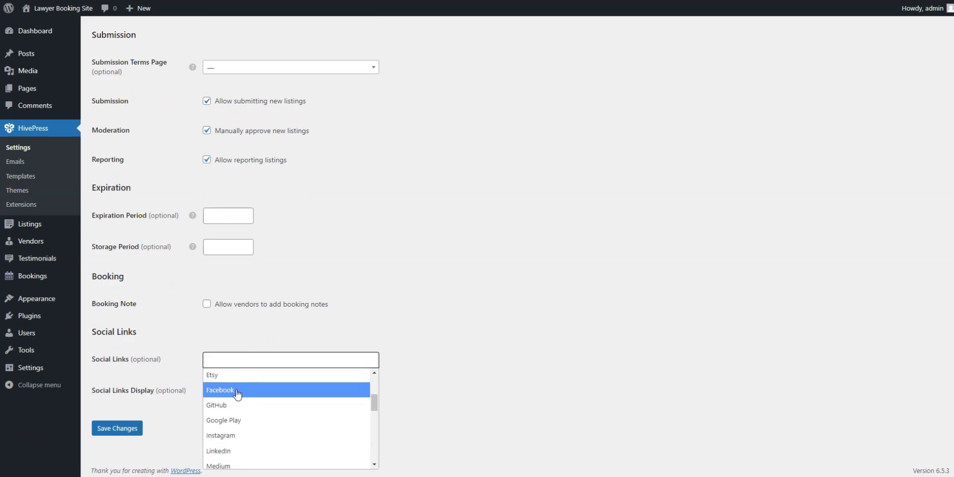
{"action": "left_click", "coordinate": [237, 394]}
{"action": "scroll", "coordinate": [395, 286], "scroll_direction": "up", "scroll_amount": 1}
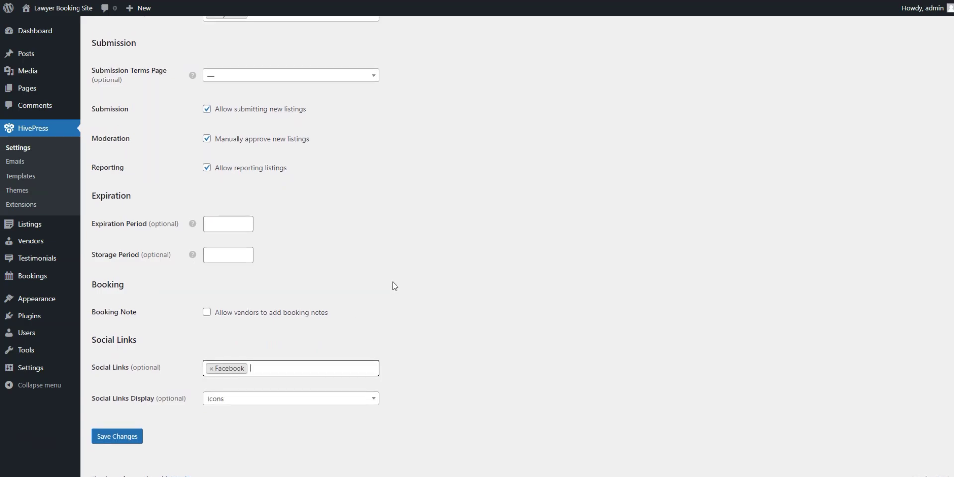
{"action": "left_click", "coordinate": [130, 438]}
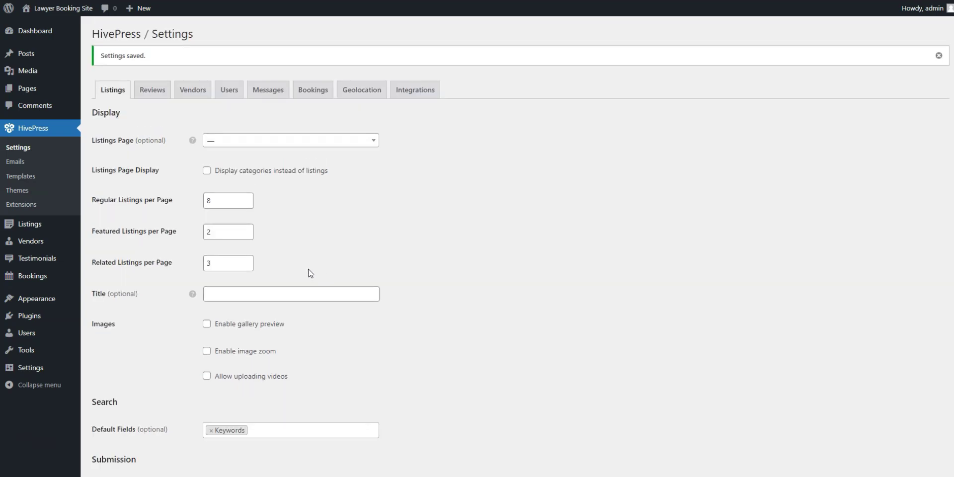
Step: Add LinkedIn as the vendor social link and save the vendor settings
{"action": "left_click", "coordinate": [192, 89]}
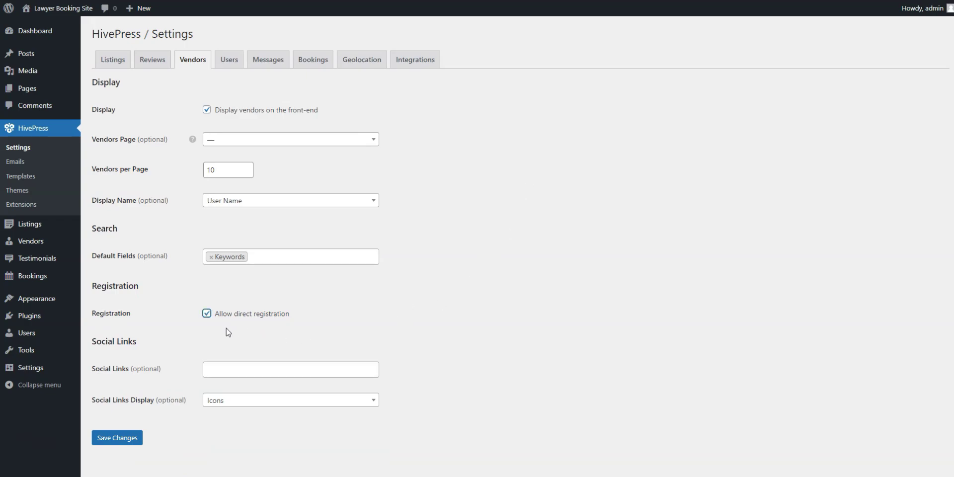
{"action": "left_click", "coordinate": [223, 373]}
{"action": "scroll", "coordinate": [255, 400], "scroll_direction": "down", "scroll_amount": 2}
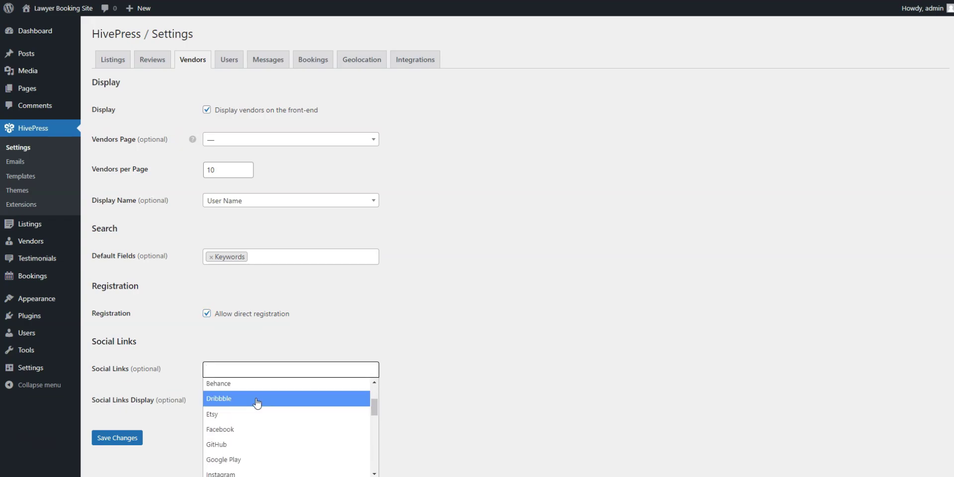
{"action": "scroll", "coordinate": [256, 402], "scroll_direction": "down", "scroll_amount": 3}
{"action": "left_click", "coordinate": [247, 421]}
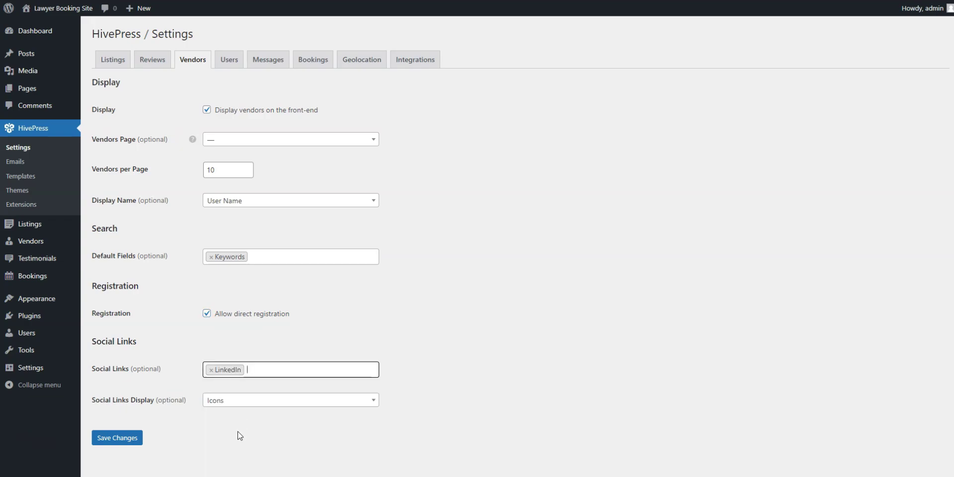
{"action": "left_click", "coordinate": [123, 445]}
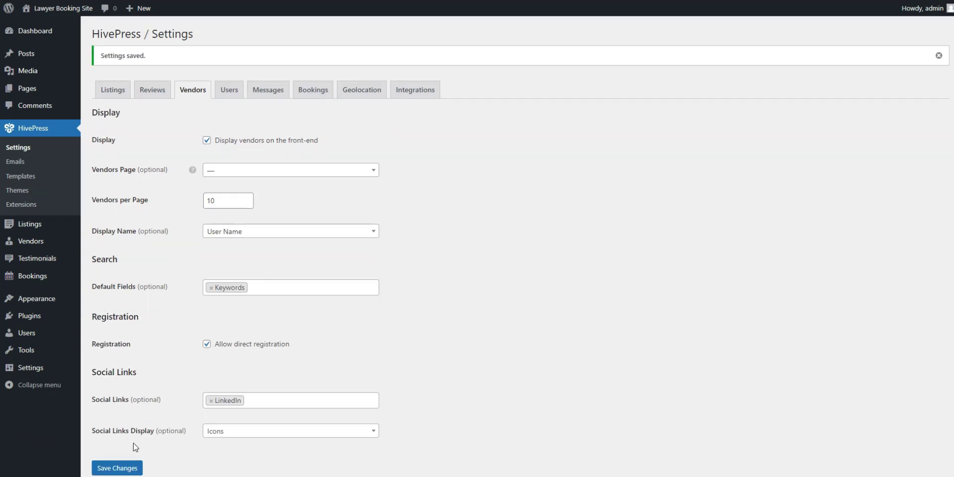
Step: Save the user settings with email address verification required
{"action": "left_click", "coordinate": [226, 95]}
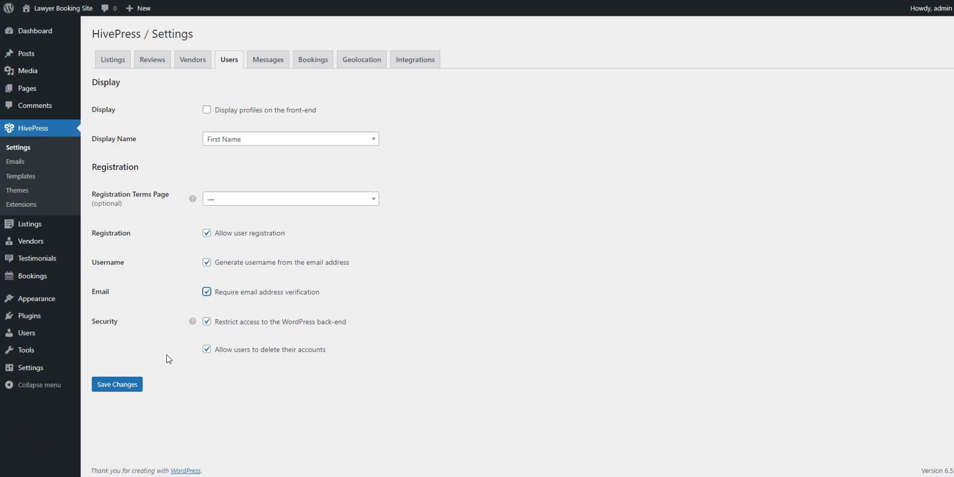
{"action": "left_click", "coordinate": [131, 382]}
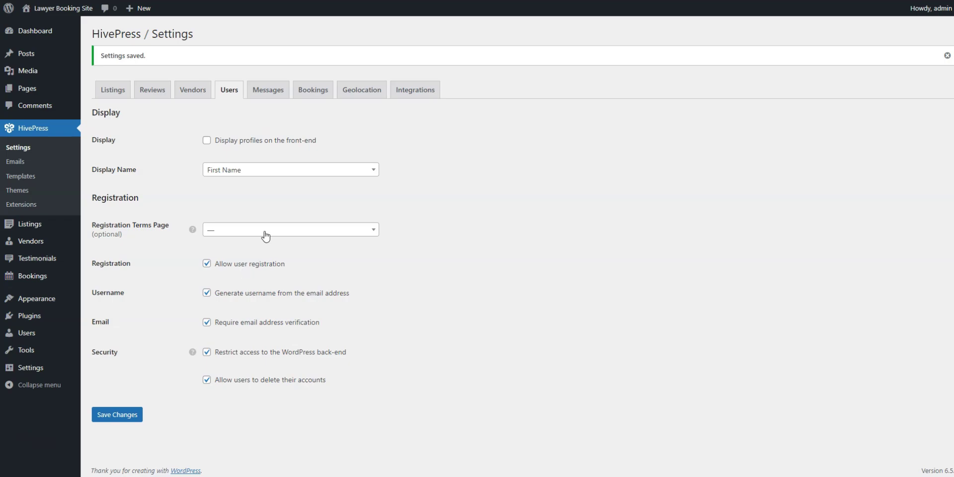
{"action": "left_click", "coordinate": [313, 90]}
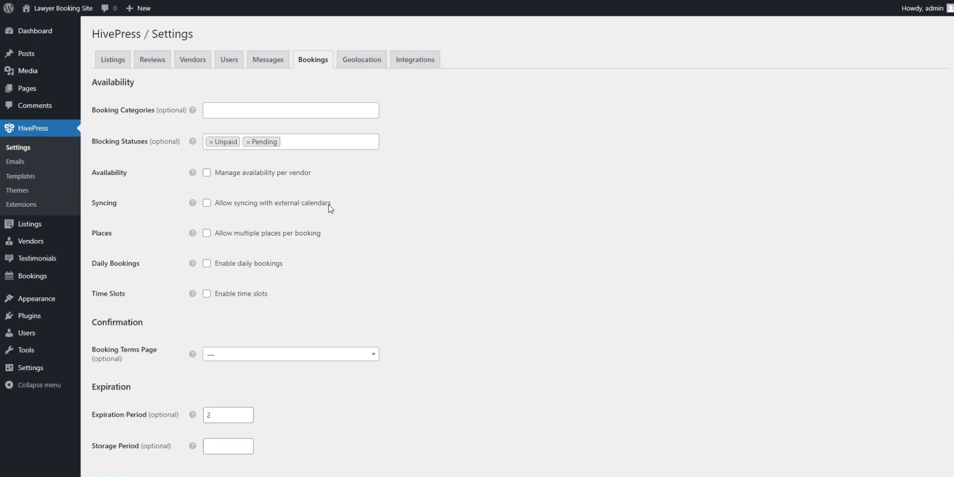
Step: Enable booking time slots and save the HivePress booking settings
{"action": "mouse_move", "coordinate": [196, 231]}
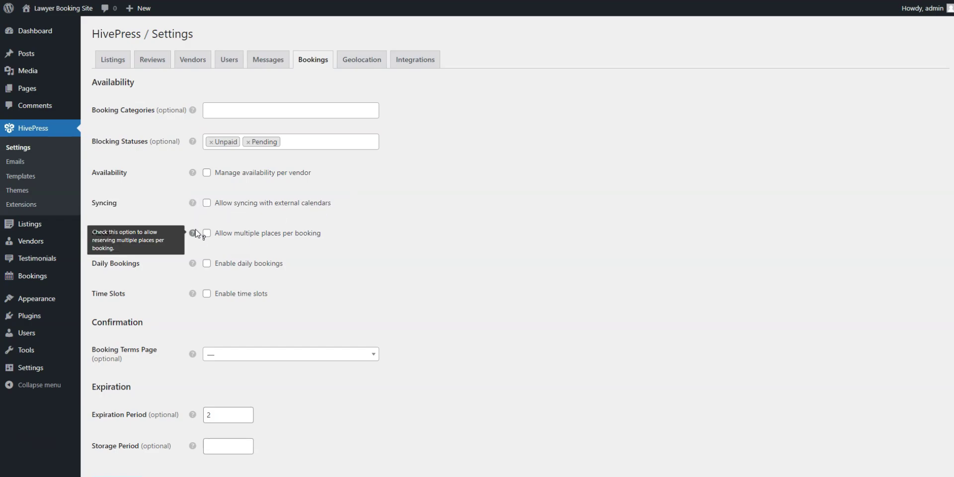
{"action": "left_click", "coordinate": [206, 293]}
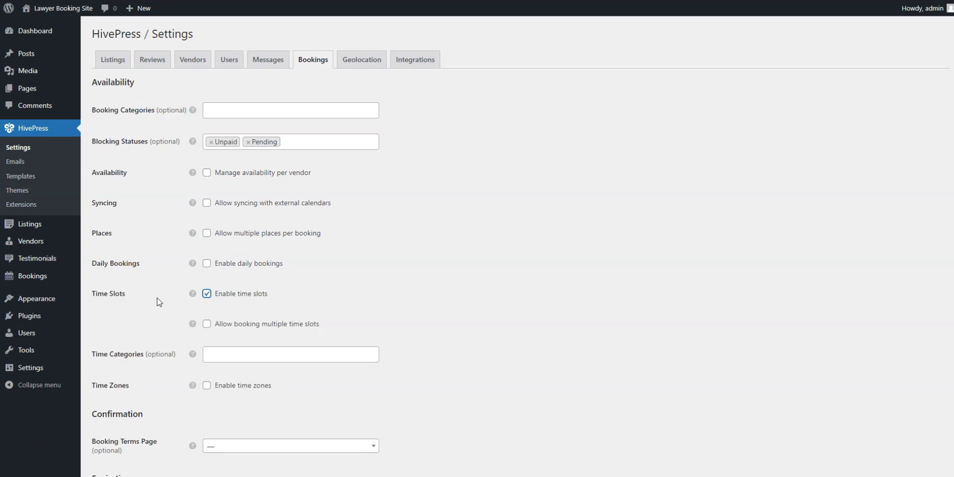
{"action": "scroll", "coordinate": [158, 308], "scroll_direction": "down", "scroll_amount": 3}
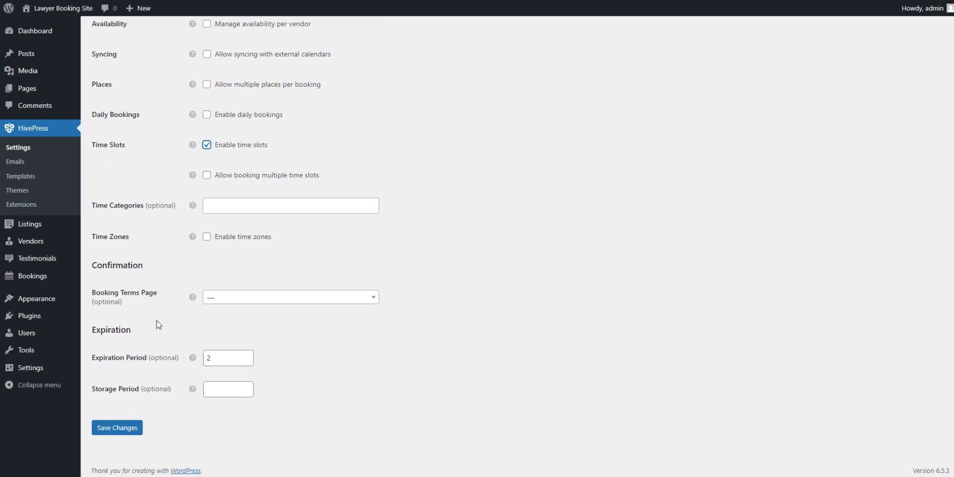
{"action": "left_click", "coordinate": [133, 427]}
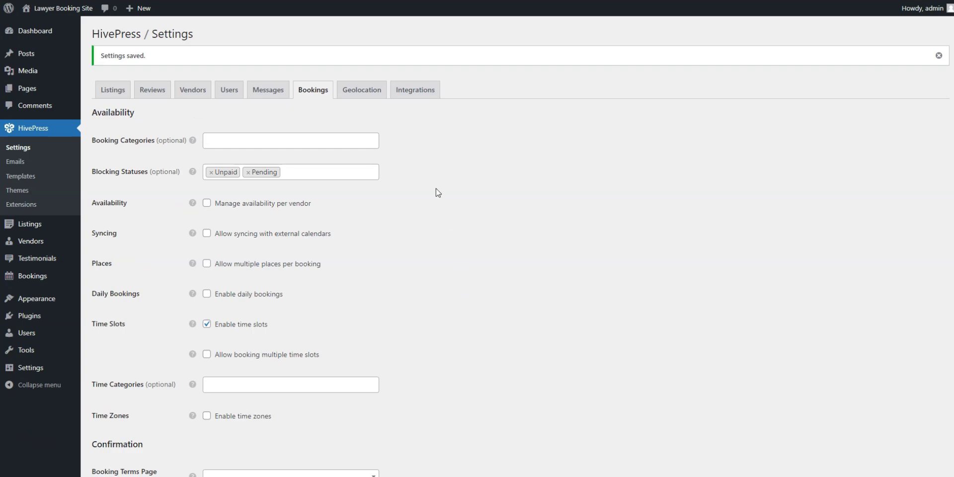
{"action": "left_click", "coordinate": [381, 94]}
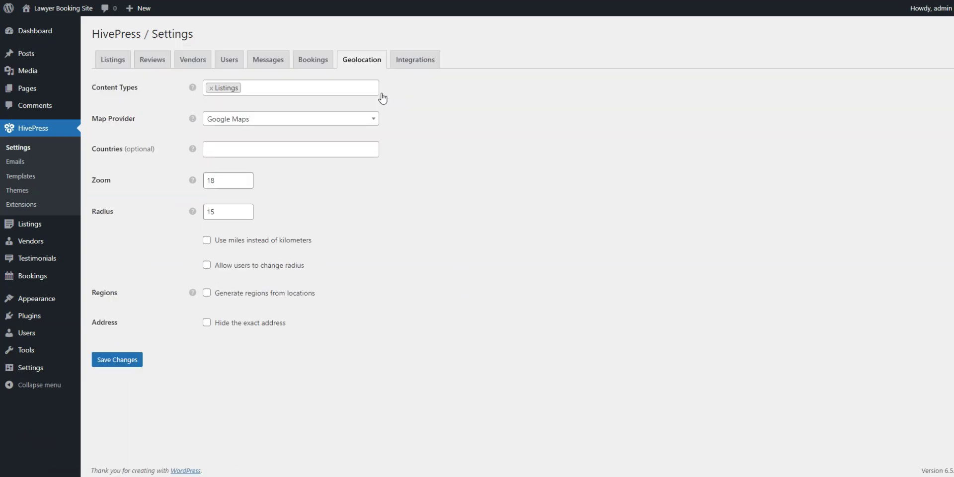
Step: Set Mapbox as the map provider and save the geolocation settings
{"action": "left_click", "coordinate": [279, 114]}
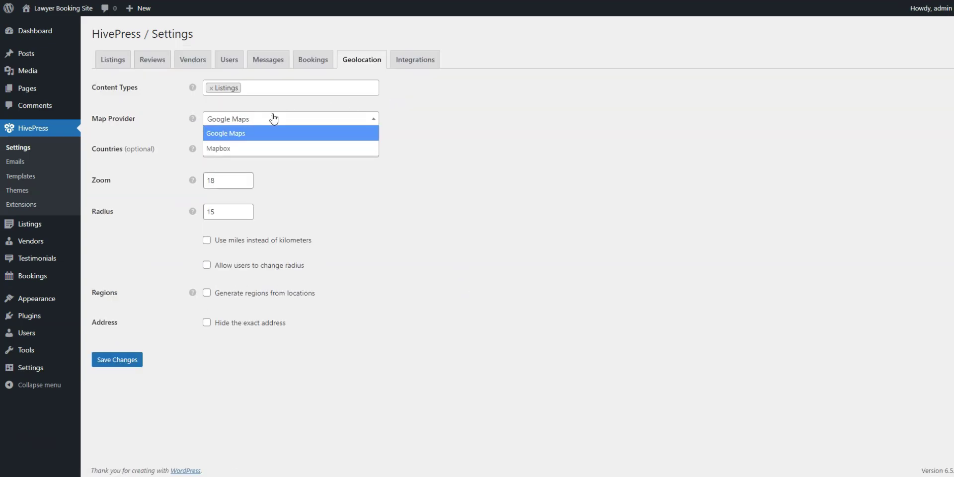
{"action": "left_click", "coordinate": [247, 151]}
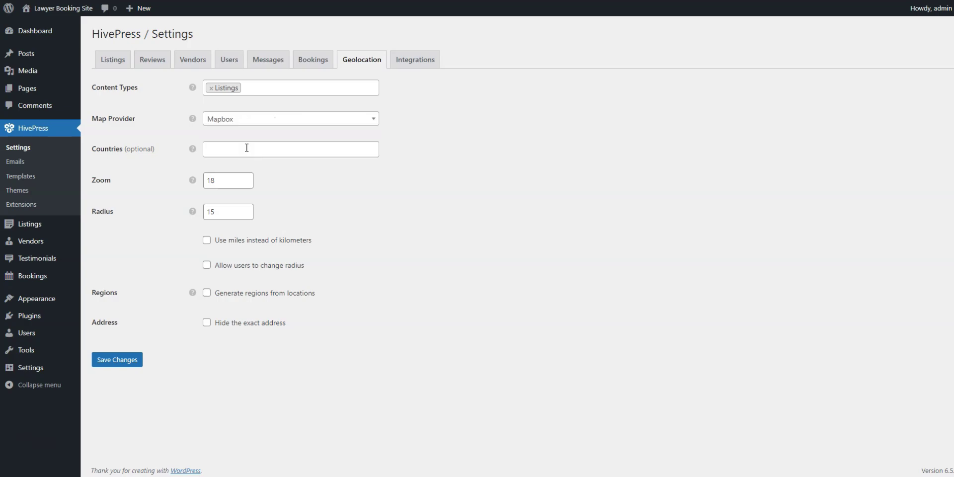
{"action": "left_click", "coordinate": [119, 361]}
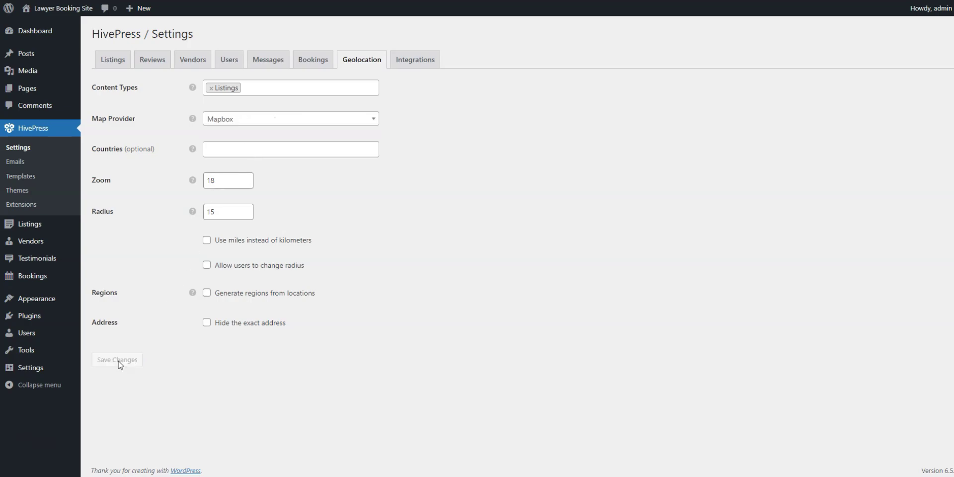
Step: Enter the Mapbox API key under Integrations and save the settings
{"action": "left_click", "coordinate": [422, 100]}
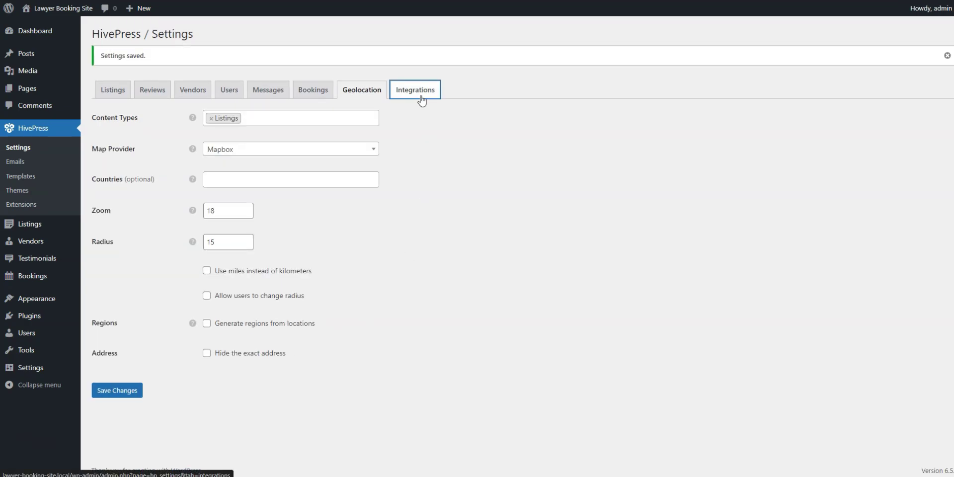
{"action": "left_click", "coordinate": [309, 314]}
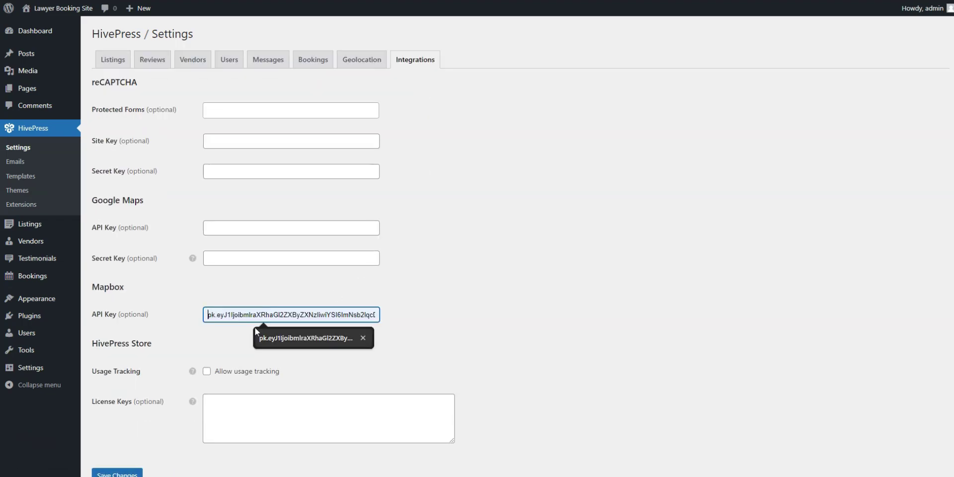
{"action": "left_click", "coordinate": [273, 339]}
{"action": "scroll", "coordinate": [273, 346], "scroll_direction": "down", "scroll_amount": 1}
{"action": "left_click", "coordinate": [133, 436]}
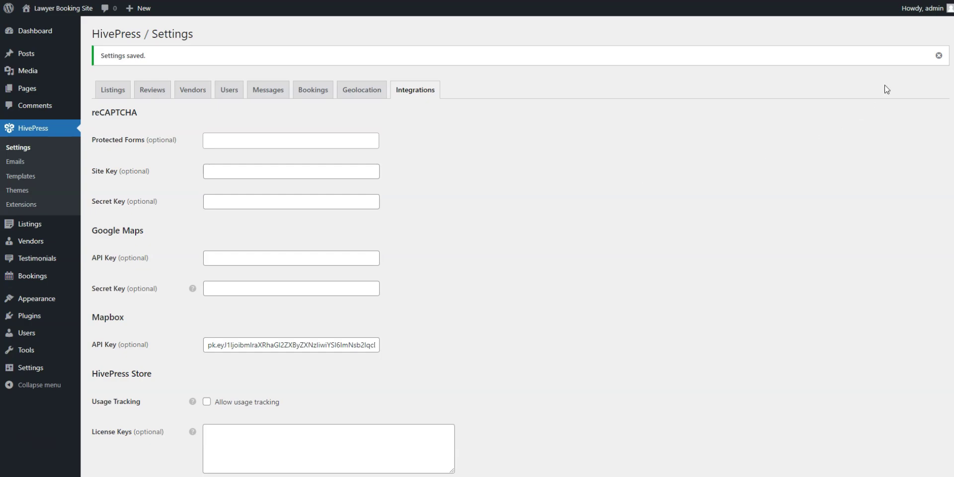
{"action": "left_click", "coordinate": [939, 55]}
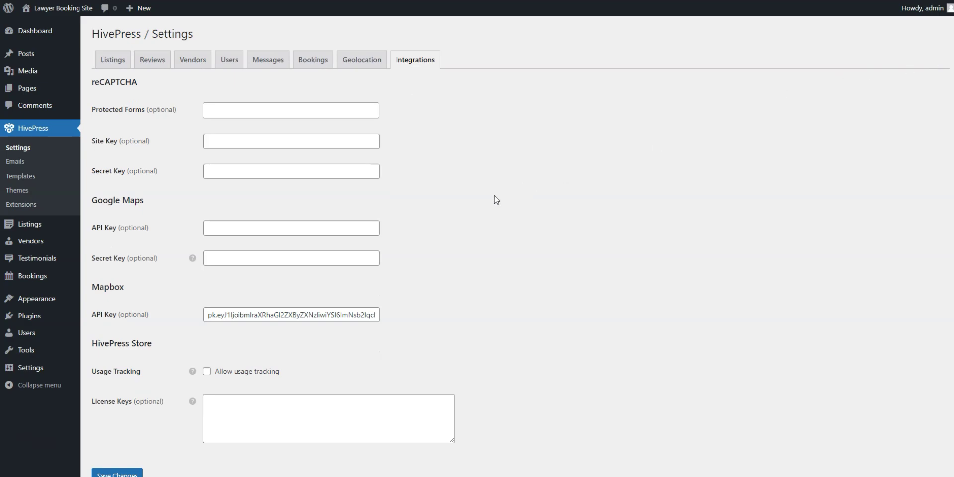
{"action": "mouse_move", "coordinate": [29, 90]}
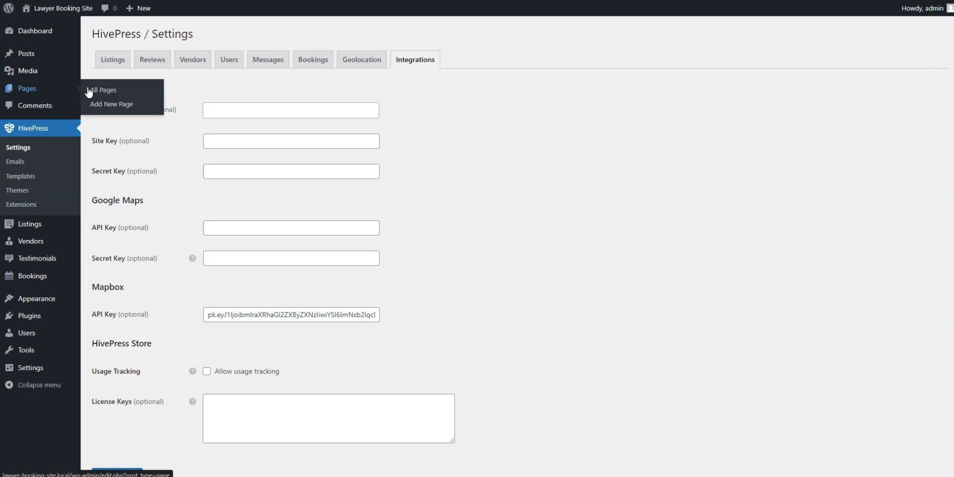
{"action": "left_click", "coordinate": [132, 109]}
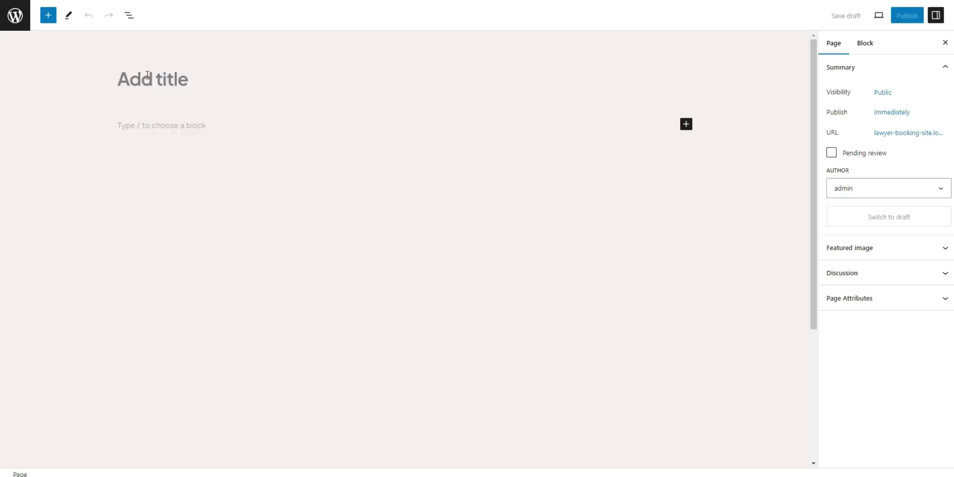
Step: Title the page Home with a centred heading 'On-demand legal expertise at your fingertips' and a new line below
{"action": "type", "text": "Home"}
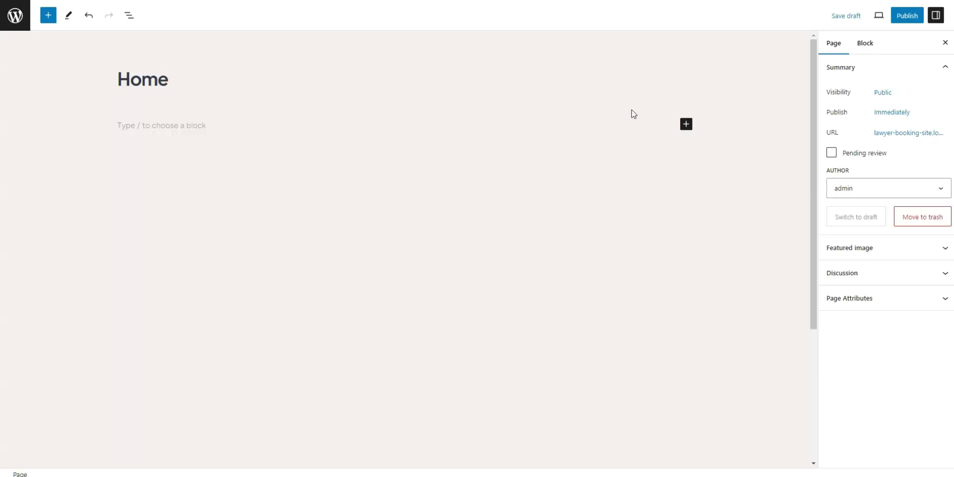
{"action": "left_click", "coordinate": [686, 124]}
{"action": "left_click", "coordinate": [808, 203]}
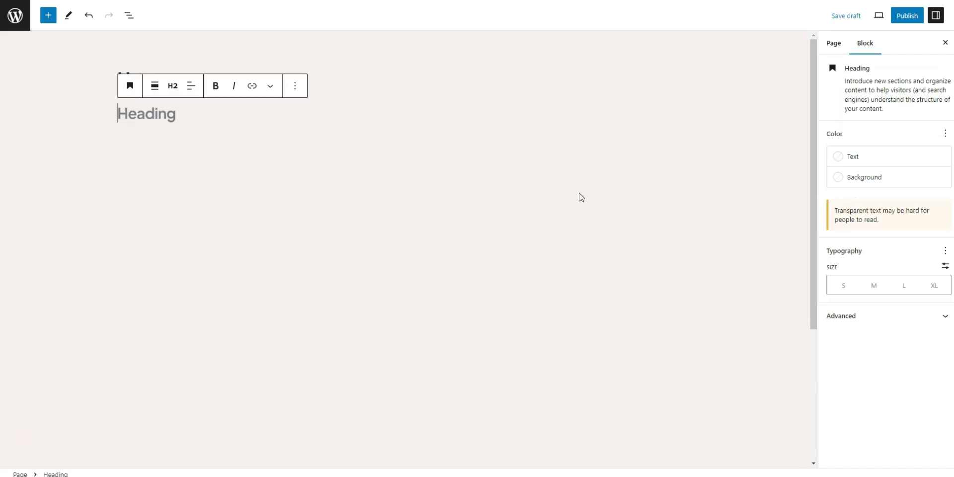
{"action": "type", "text": "On-demand legal expertise at your fingertips"}
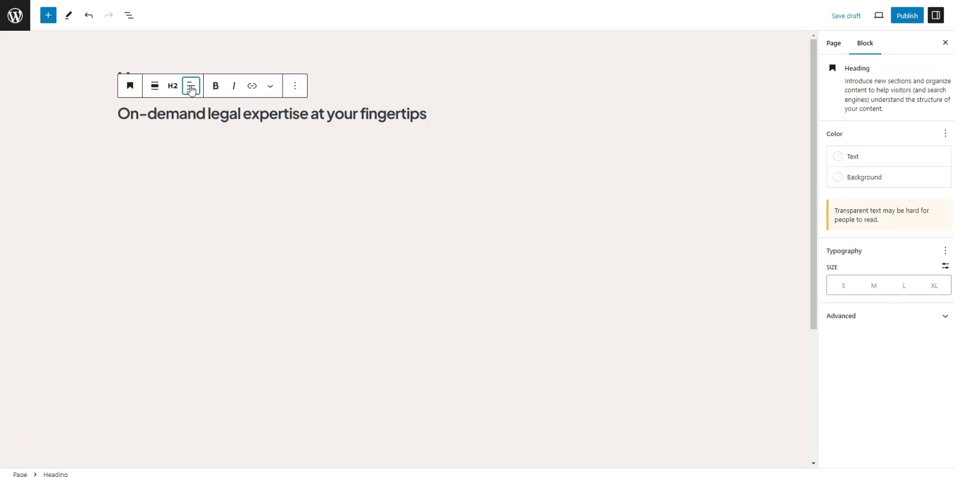
{"action": "left_click", "coordinate": [192, 86]}
{"action": "left_click", "coordinate": [222, 136]}
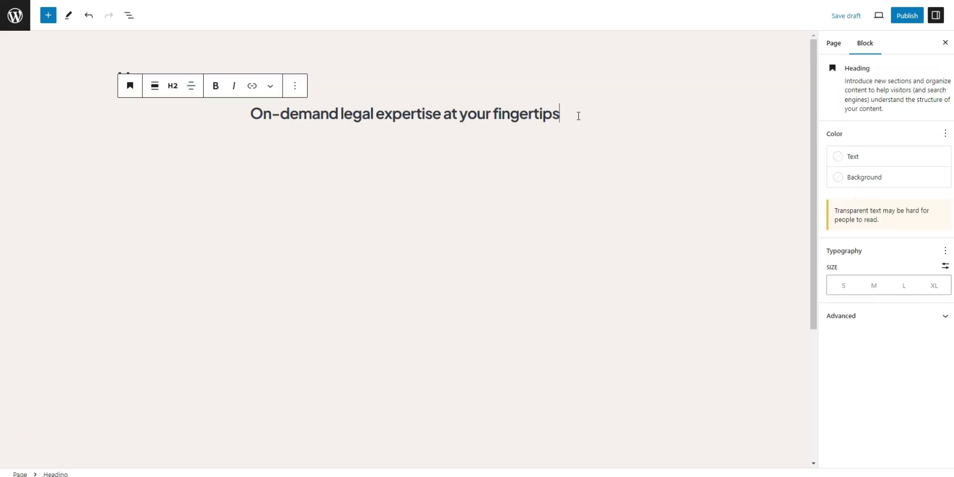
{"action": "left_click", "coordinate": [559, 168]}
Step: Add a HivePress Listing Search Form block to the Home page
{"action": "left_click", "coordinate": [686, 172]}
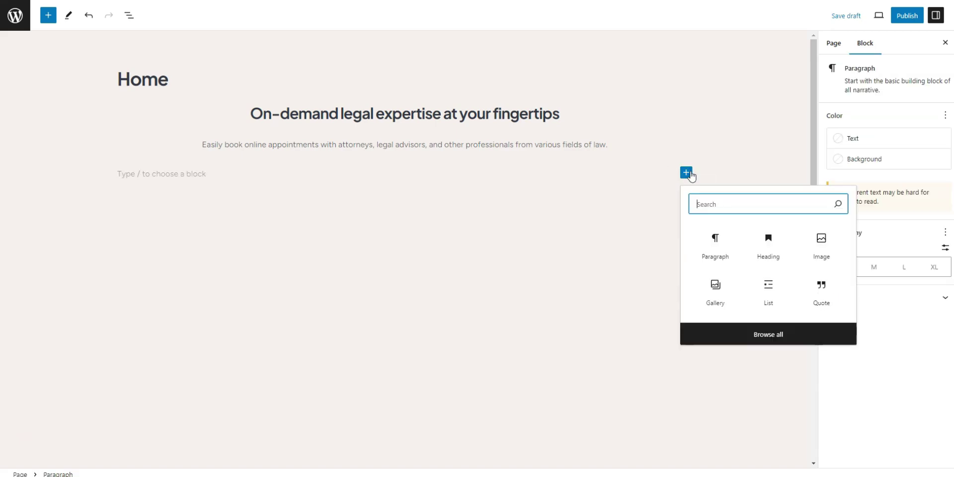
{"action": "type", "text": "HivePress"}
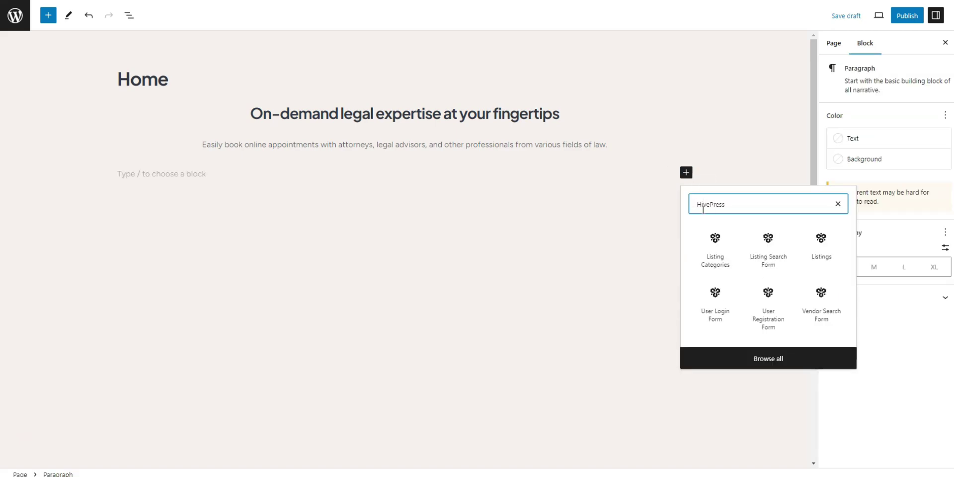
{"action": "left_click", "coordinate": [769, 248]}
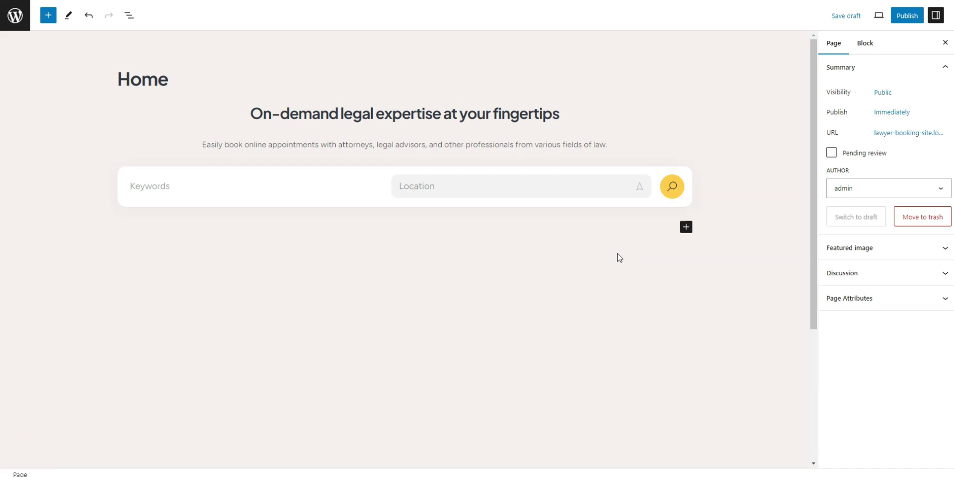
Step: Add a Listing Categories block showing 4 categories in 4 columns
{"action": "left_click", "coordinate": [686, 227]}
{"action": "type", "text": "HivePress"}
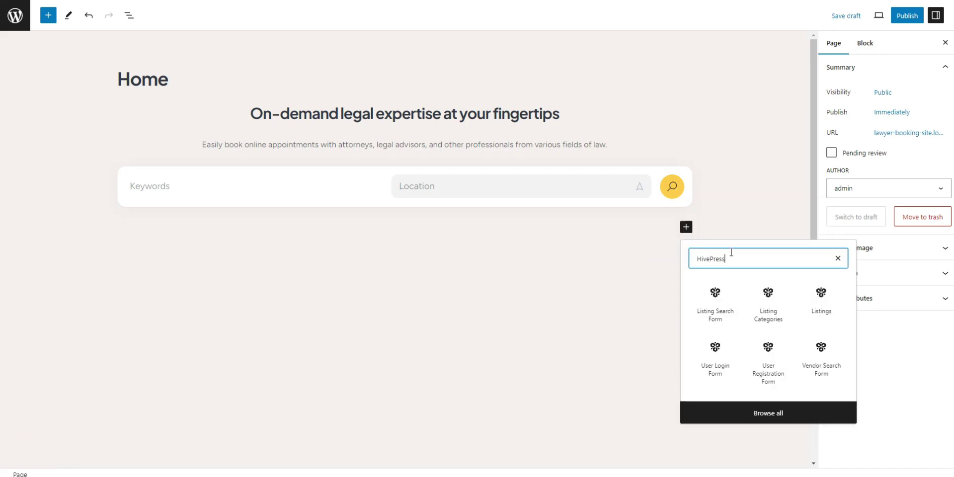
{"action": "left_click", "coordinate": [769, 313]}
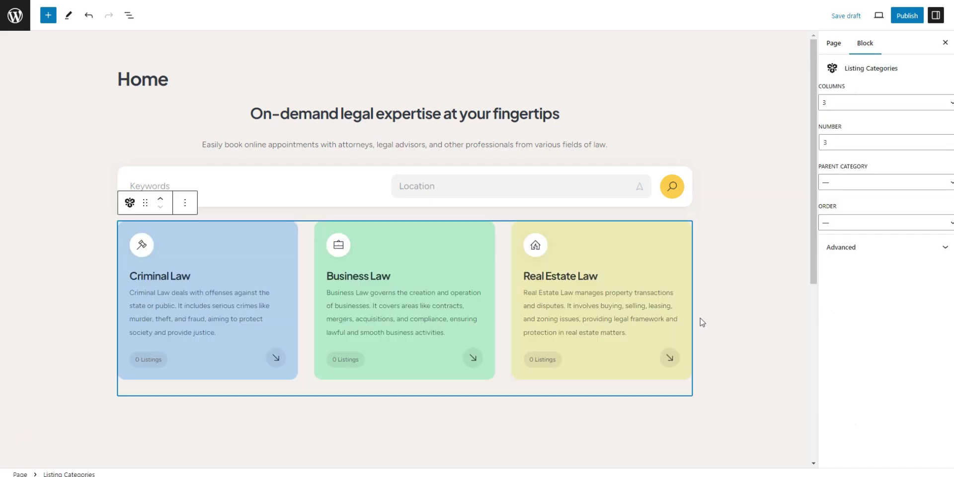
{"action": "scroll", "coordinate": [694, 346], "scroll_direction": "down", "scroll_amount": 1}
{"action": "left_click", "coordinate": [852, 103]}
{"action": "left_click", "coordinate": [840, 133]}
{"action": "double_click", "coordinate": [823, 142]}
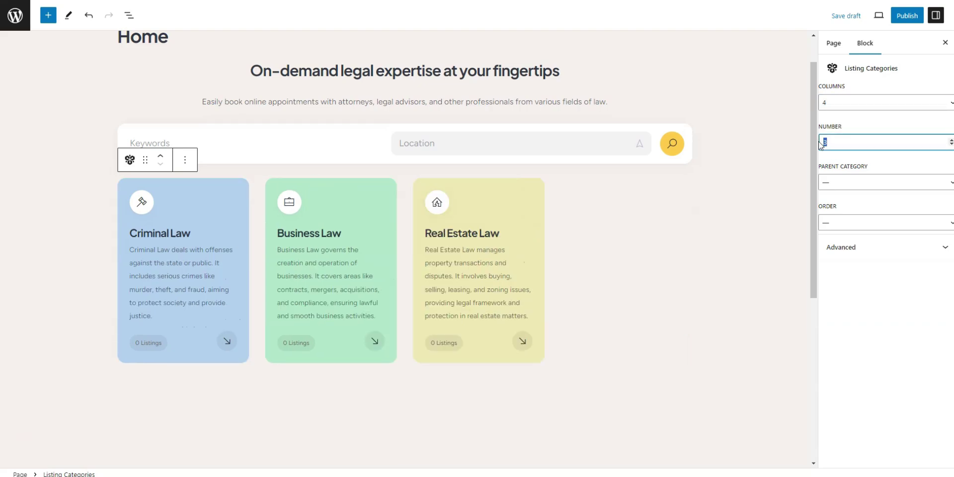
{"action": "type", "text": "4"}
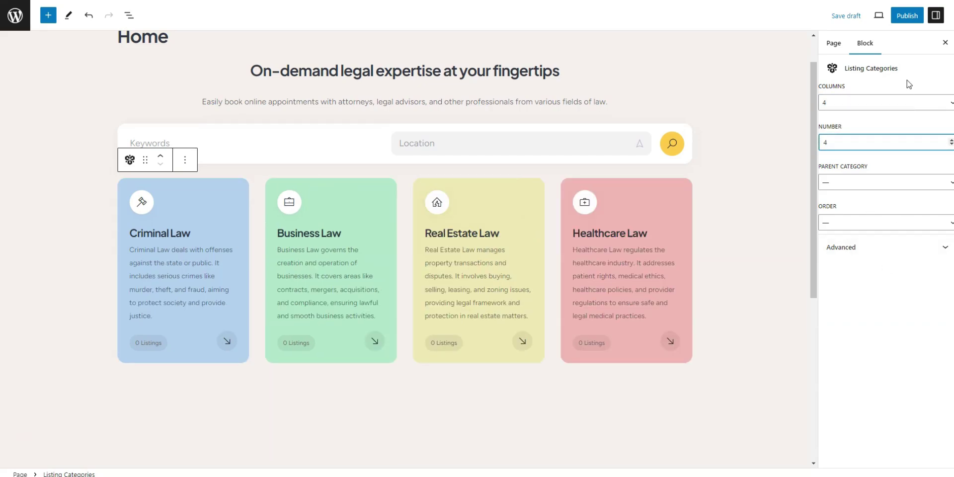
Step: Publish the Home page and return to the Pages list
{"action": "left_click", "coordinate": [907, 16]}
{"action": "left_click", "coordinate": [872, 21]}
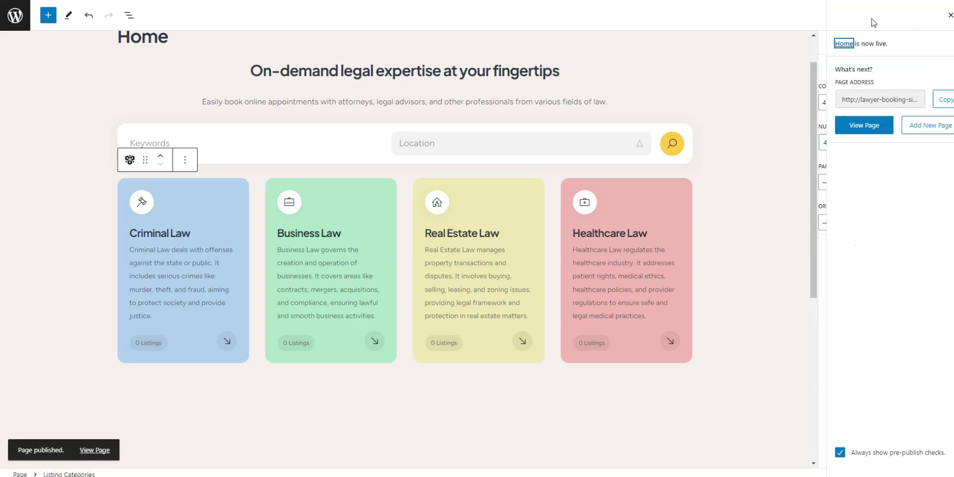
{"action": "left_click", "coordinate": [949, 16]}
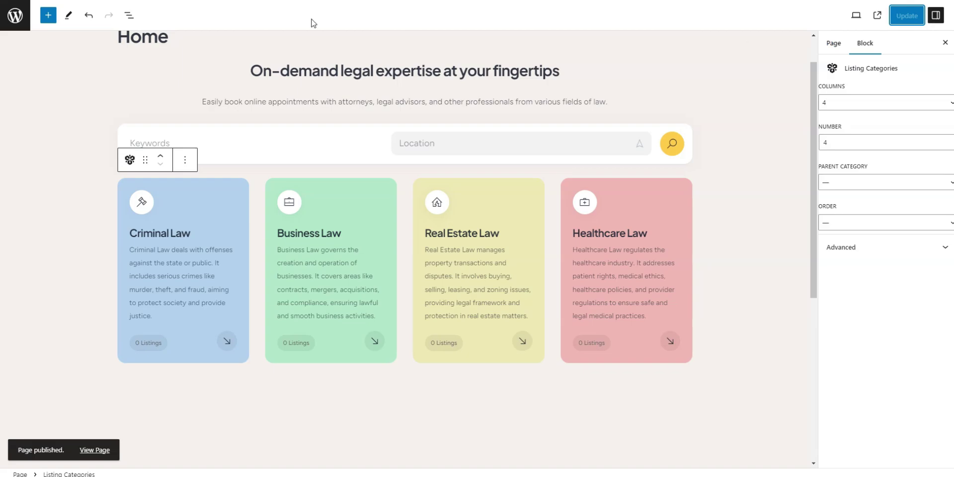
{"action": "left_click", "coordinate": [8, 23]}
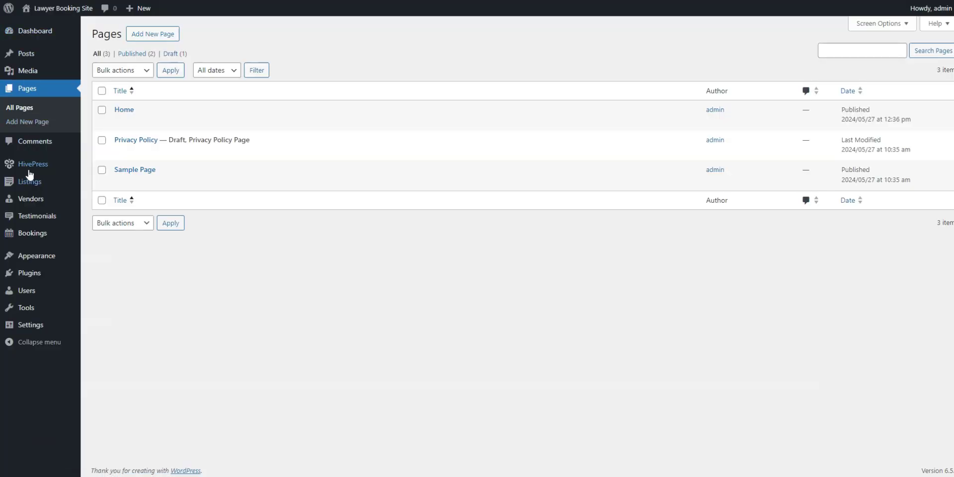
Step: Set Reading settings to a static Home homepage, save, and view the live site
{"action": "mouse_move", "coordinate": [34, 331]}
{"action": "left_click", "coordinate": [104, 356]}
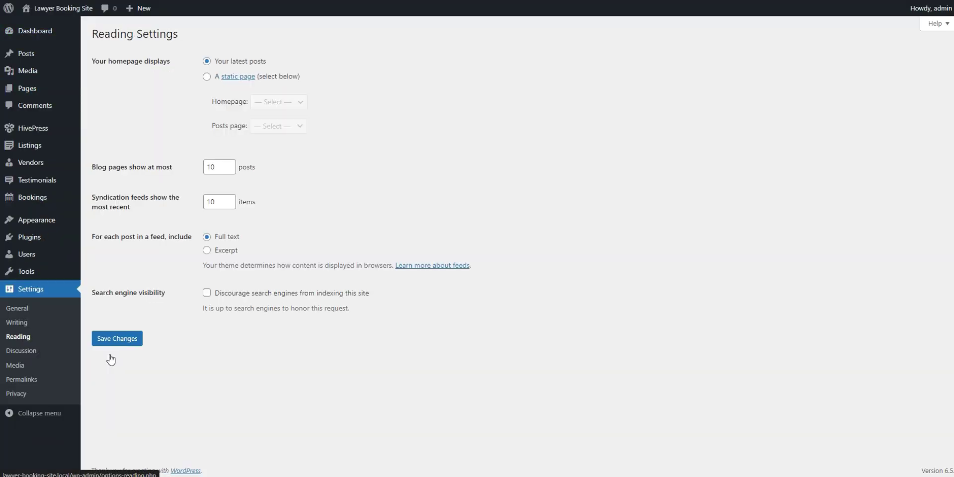
{"action": "left_click", "coordinate": [207, 77]}
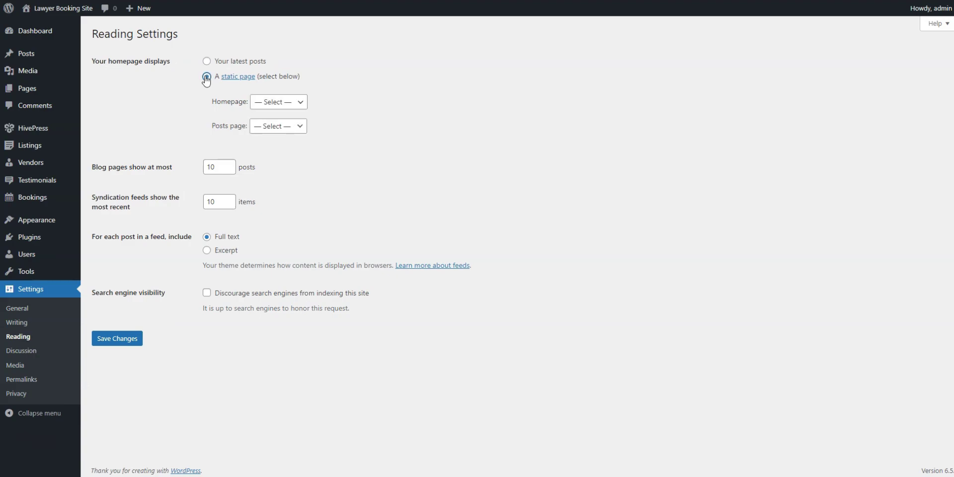
{"action": "left_click", "coordinate": [263, 102]}
{"action": "left_click", "coordinate": [281, 126]}
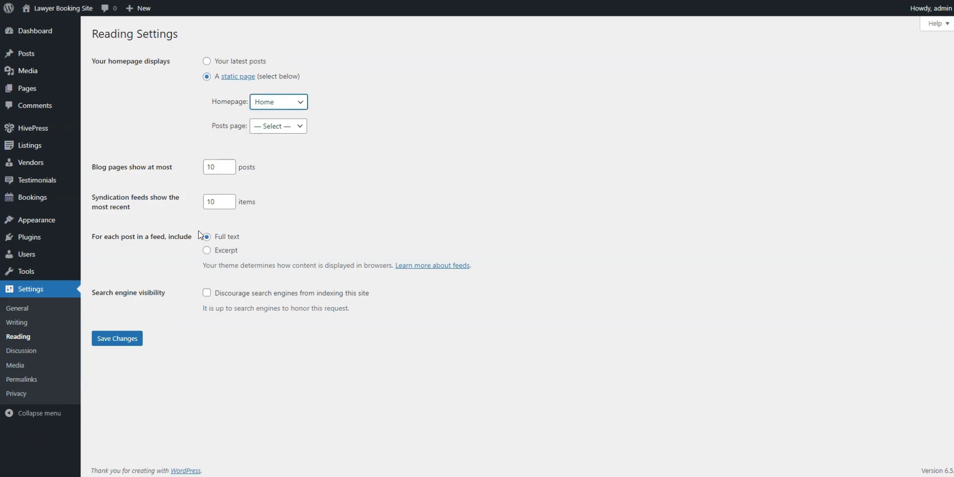
{"action": "left_click", "coordinate": [133, 343]}
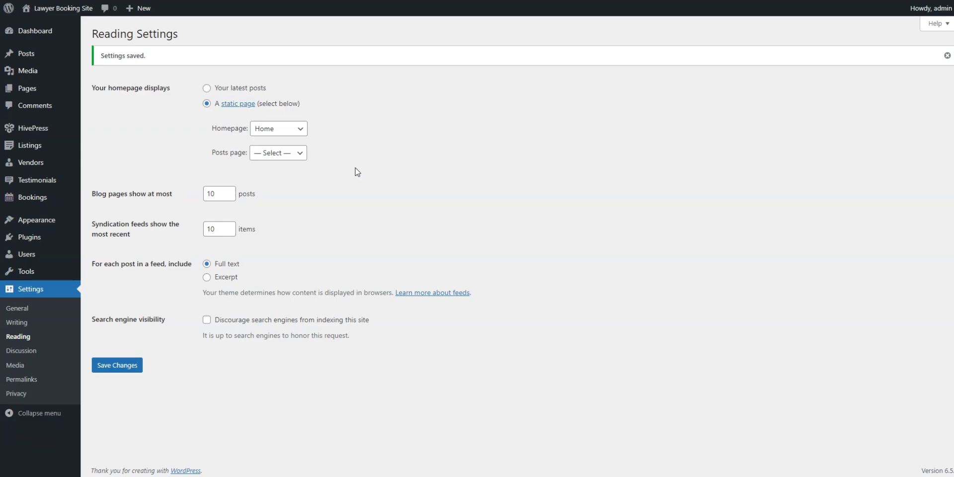
{"action": "mouse_move", "coordinate": [66, 12]}
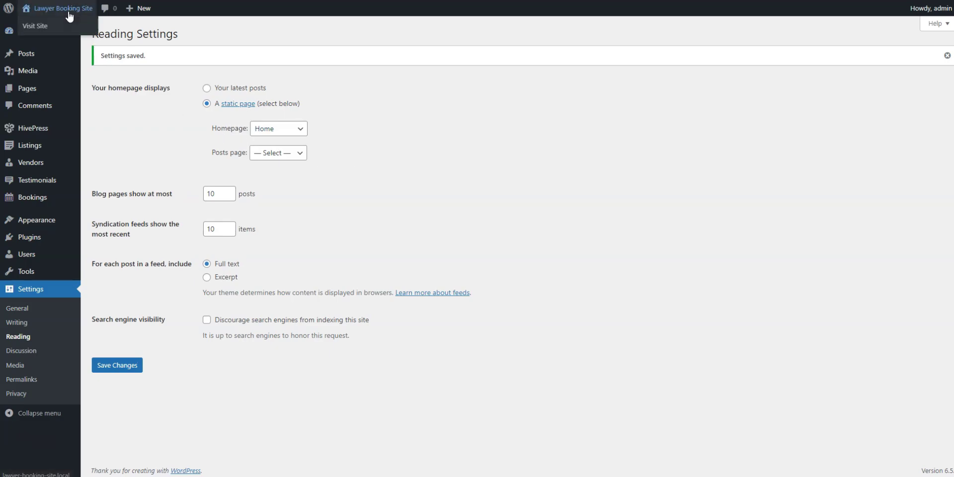
{"action": "left_click", "coordinate": [69, 17]}
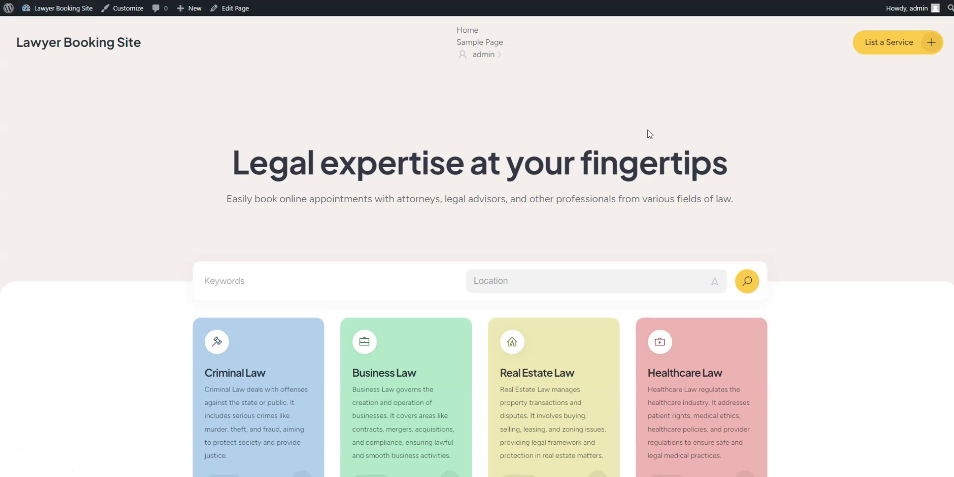
Step: Scroll over the live homepage, then launch the Customizer from the admin bar
{"action": "scroll", "coordinate": [831, 142], "scroll_direction": "down", "scroll_amount": 2}
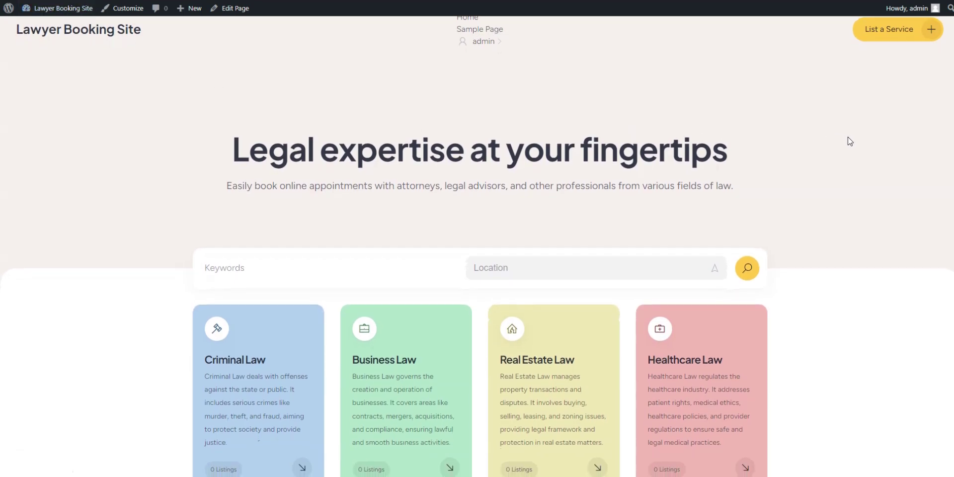
{"action": "scroll", "coordinate": [853, 134], "scroll_direction": "down", "scroll_amount": 2}
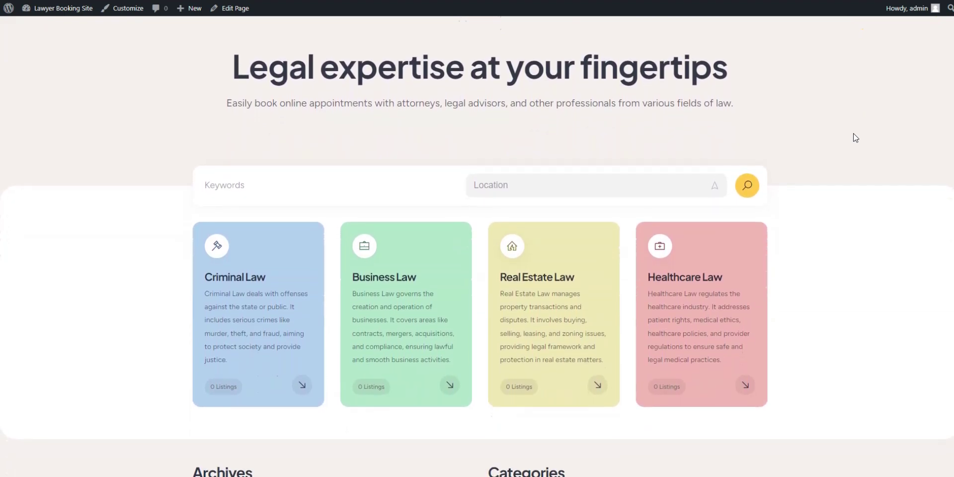
{"action": "scroll", "coordinate": [853, 134], "scroll_direction": "up", "scroll_amount": 3}
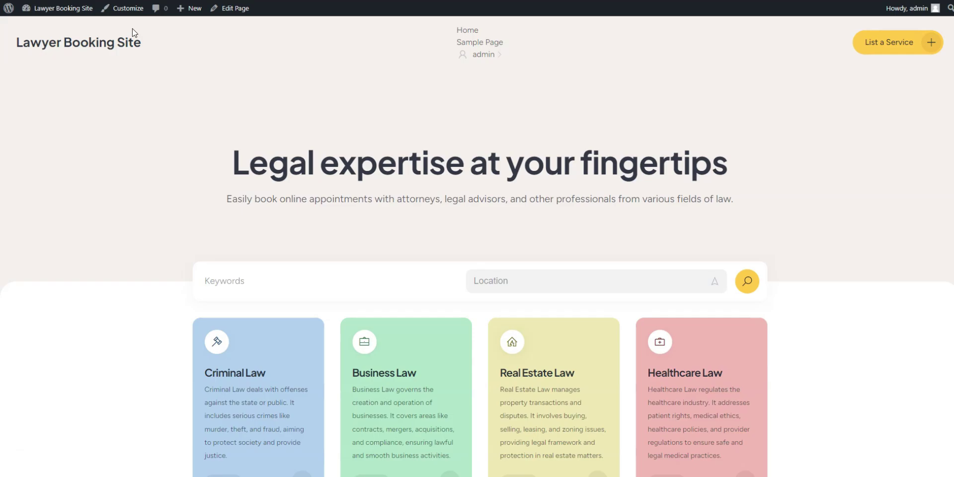
{"action": "left_click", "coordinate": [126, 15]}
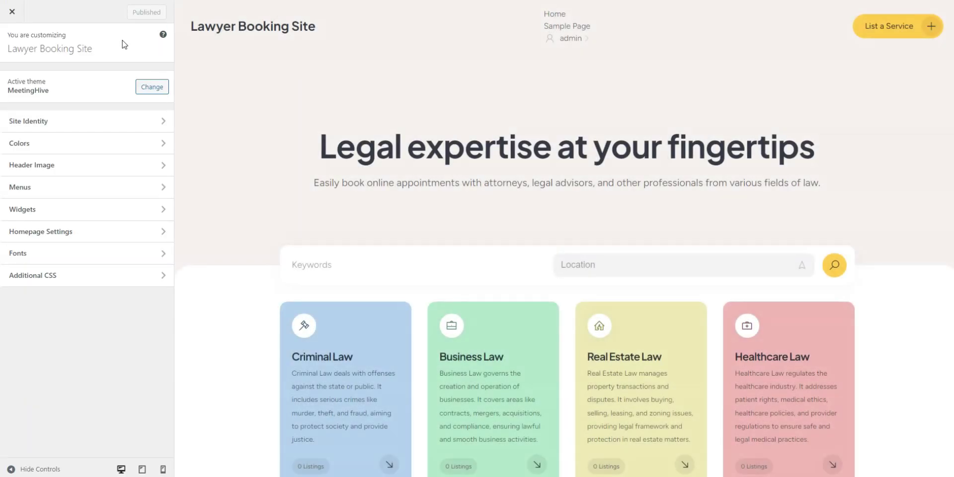
Step: Set the LawHive image as the site logo without cropping and publish it
{"action": "left_click", "coordinate": [113, 121]}
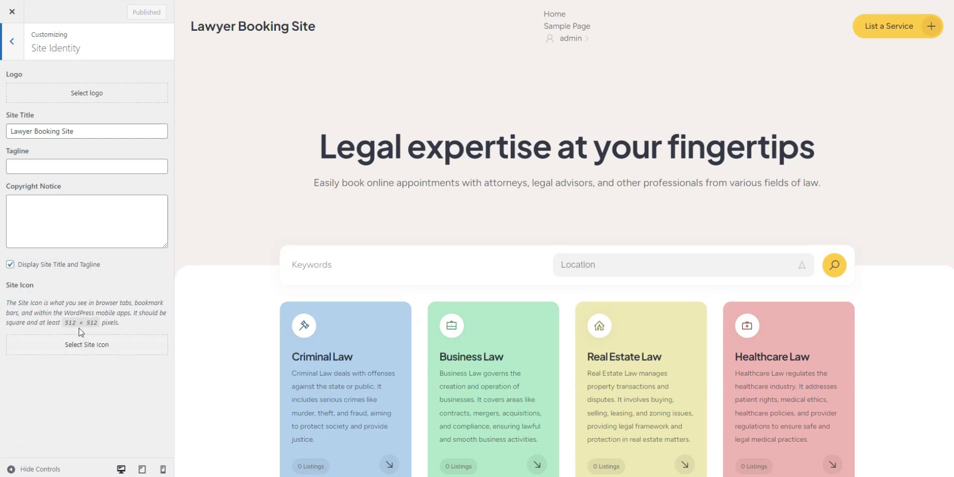
{"action": "left_click", "coordinate": [83, 98]}
{"action": "left_click", "coordinate": [142, 138]}
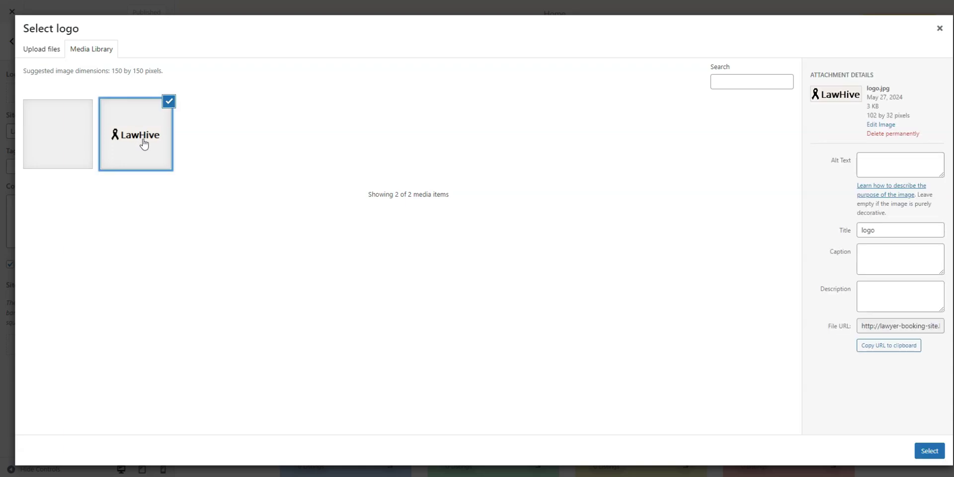
{"action": "left_click", "coordinate": [928, 451]}
{"action": "left_click", "coordinate": [882, 450]}
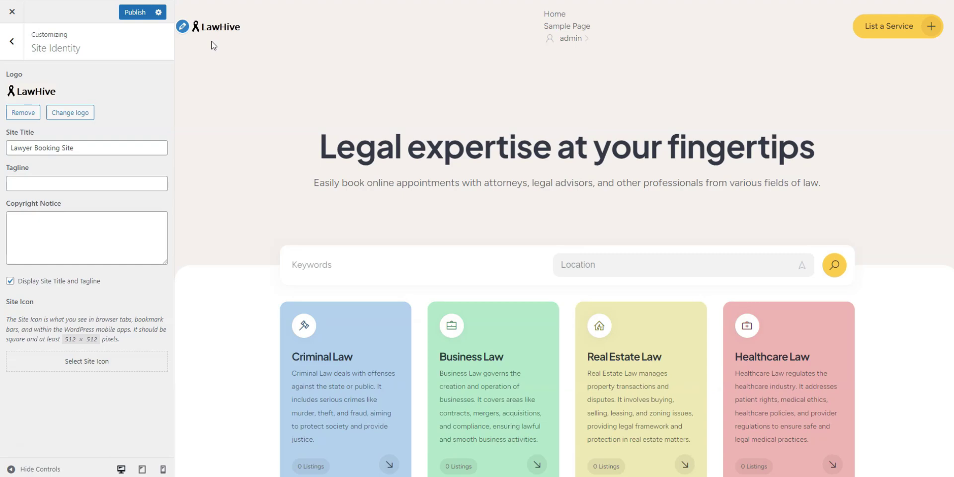
{"action": "key", "text": "ctrl+s"}
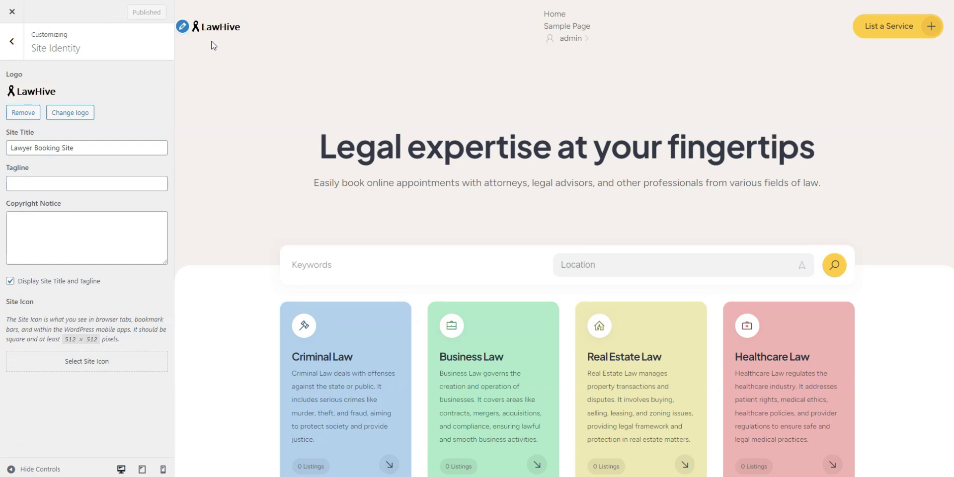
{"action": "key", "text": "Escape"}
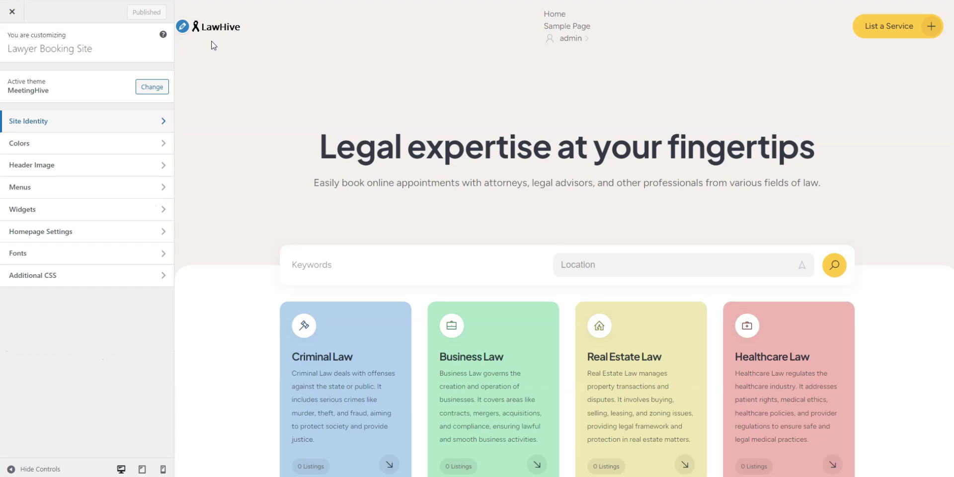
Step: Inspect the primary and secondary colours in Colors, leaving them unchanged
{"action": "left_click", "coordinate": [41, 144]}
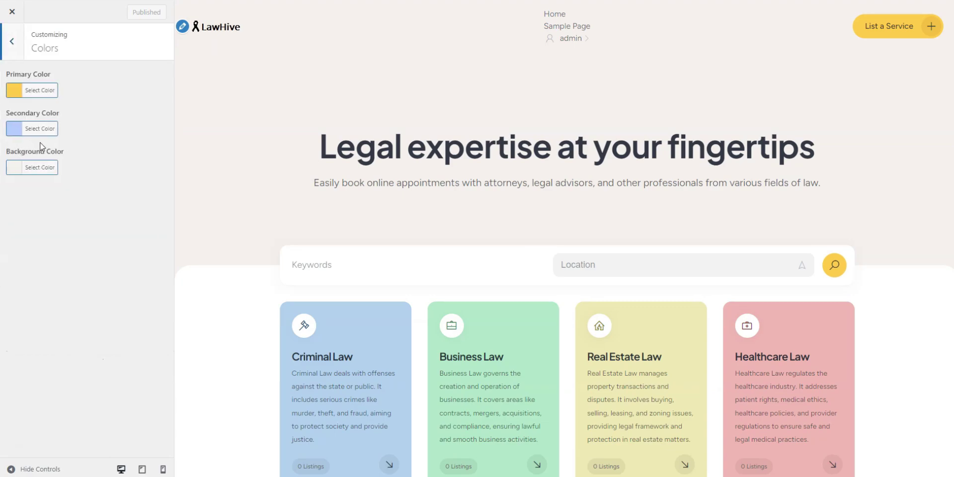
{"action": "left_click", "coordinate": [43, 99]}
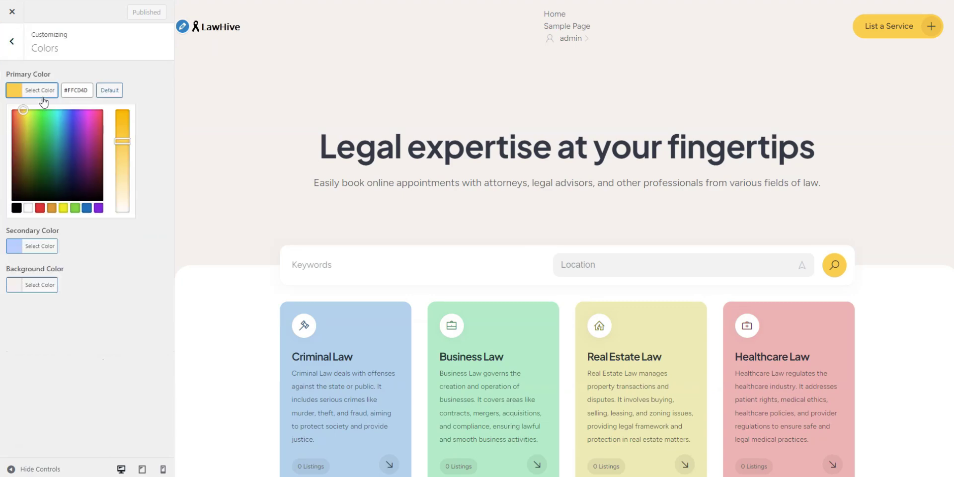
{"action": "left_click", "coordinate": [47, 248]}
{"action": "left_click", "coordinate": [109, 293]}
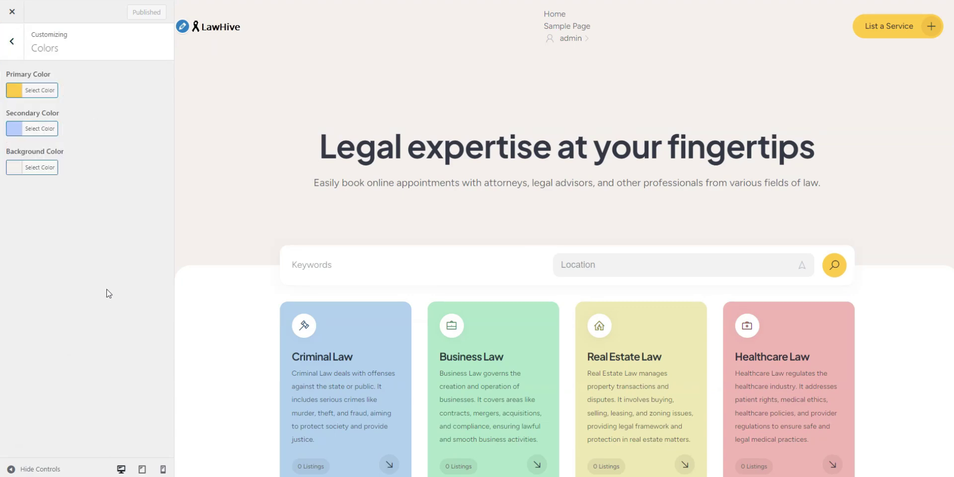
{"action": "left_click", "coordinate": [18, 47]}
Step: Add pattern.png as the cropped header image and publish it
{"action": "left_click", "coordinate": [49, 171]}
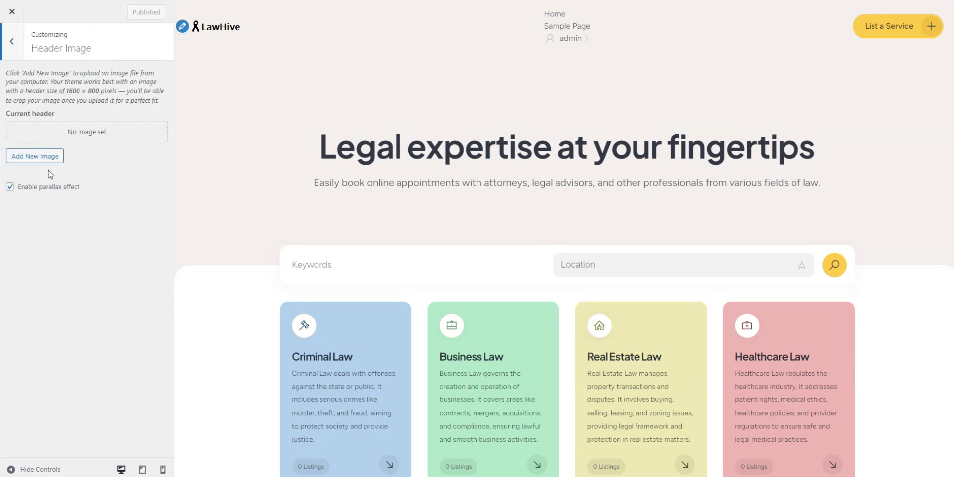
{"action": "left_click", "coordinate": [47, 157]}
{"action": "left_click", "coordinate": [62, 155]}
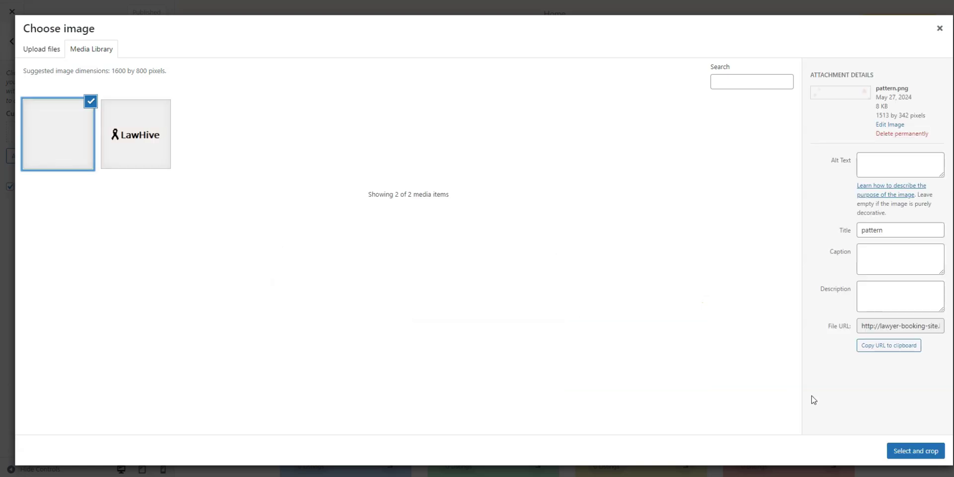
{"action": "left_click", "coordinate": [888, 445]}
{"action": "left_click", "coordinate": [902, 451]}
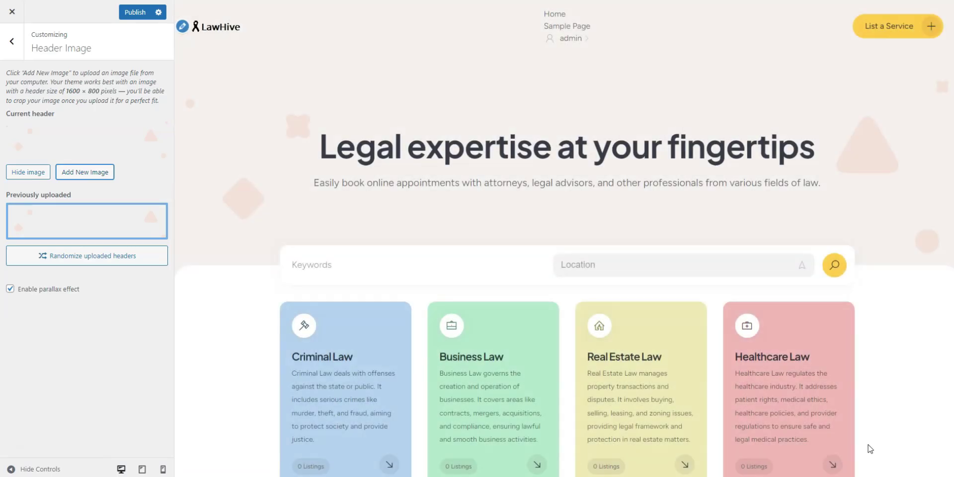
{"action": "left_click", "coordinate": [139, 11]}
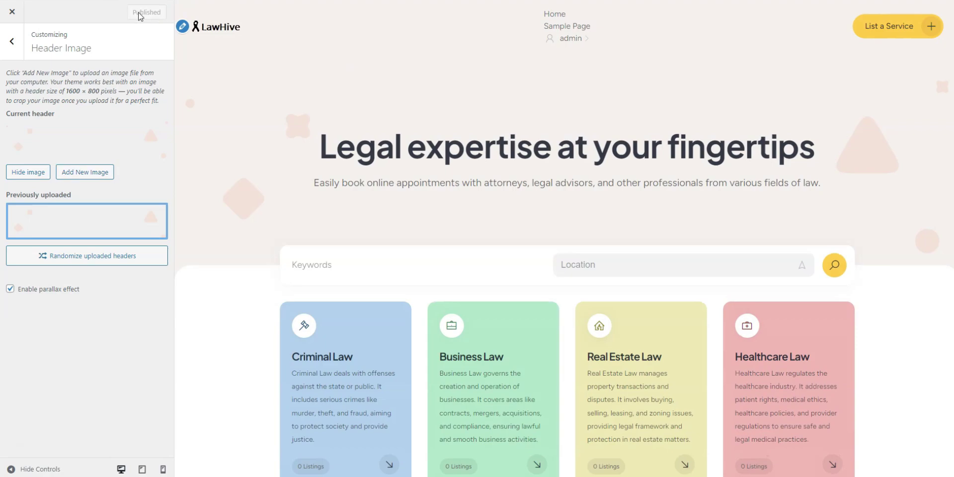
{"action": "left_click", "coordinate": [12, 41]}
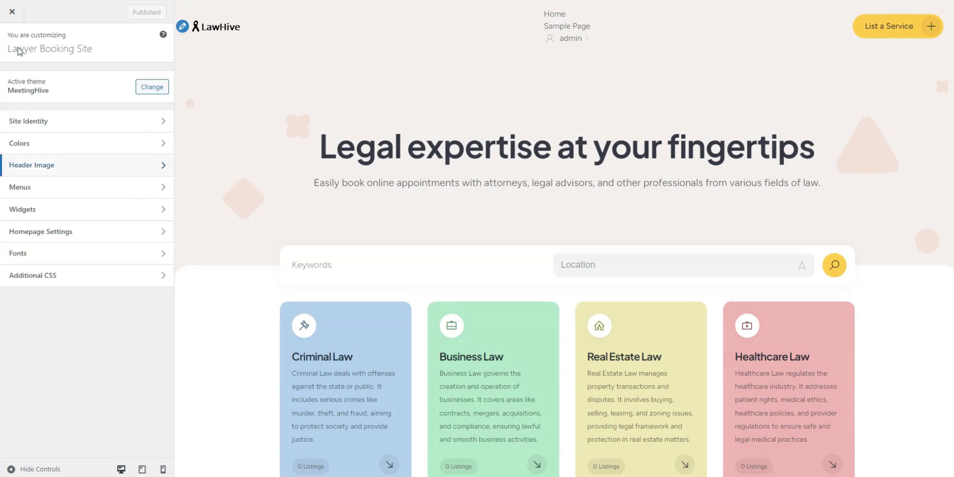
Step: Create a new menu in the Header location and add the Blog page to it
{"action": "left_click", "coordinate": [33, 187]}
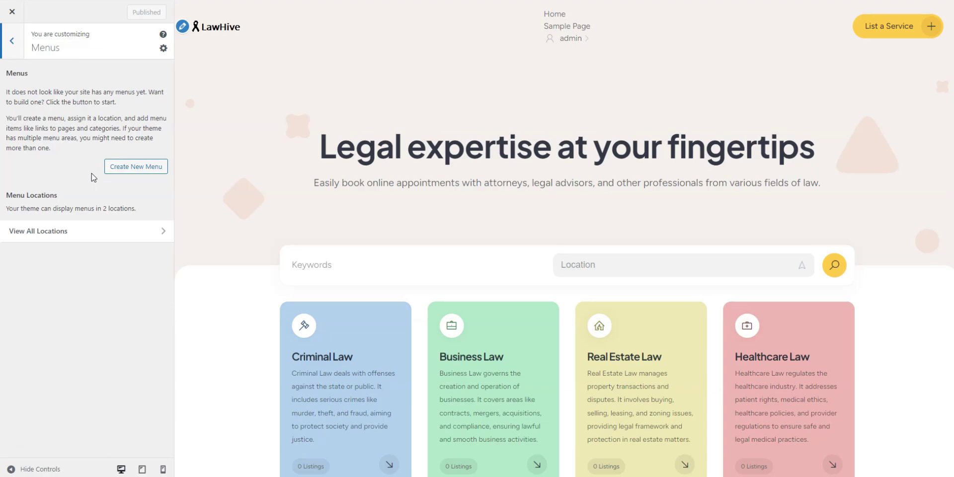
{"action": "left_click", "coordinate": [135, 166]}
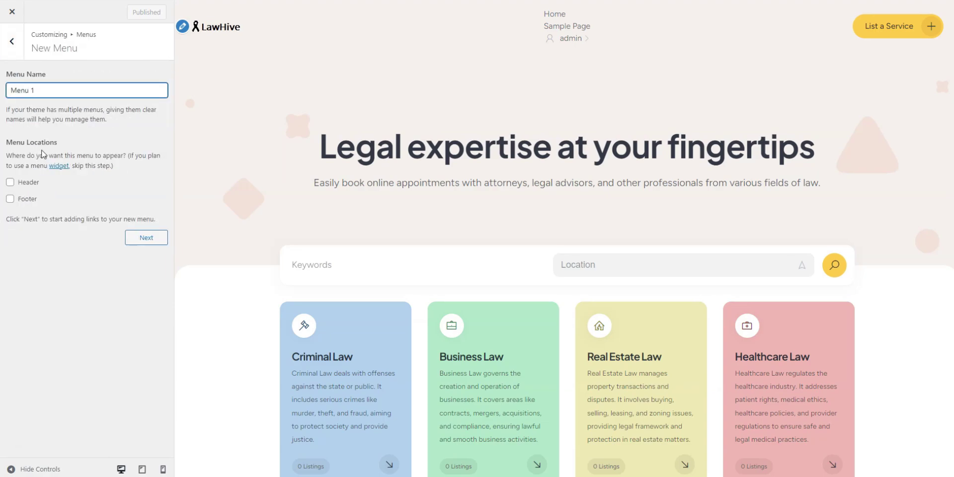
{"action": "left_click", "coordinate": [10, 182]}
{"action": "left_click", "coordinate": [148, 238]}
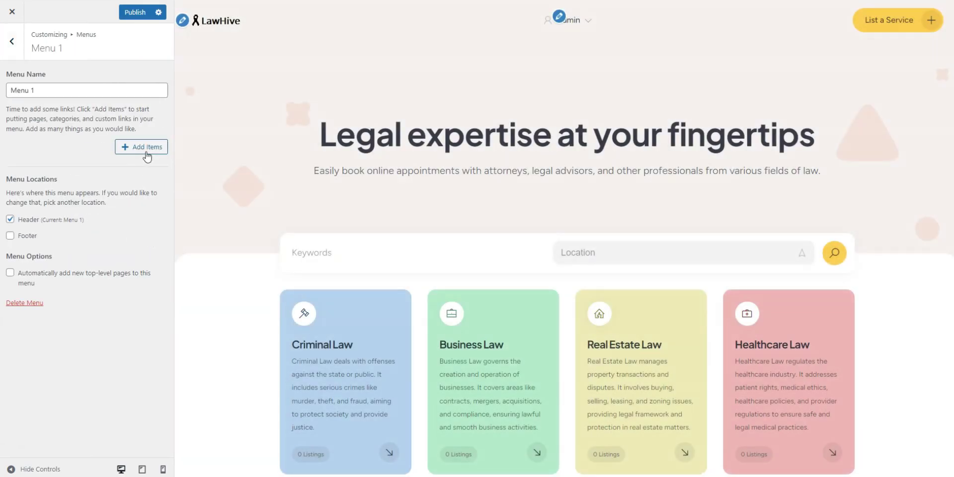
{"action": "left_click", "coordinate": [144, 150]}
{"action": "left_click", "coordinate": [241, 67]}
{"action": "left_click", "coordinate": [239, 109]}
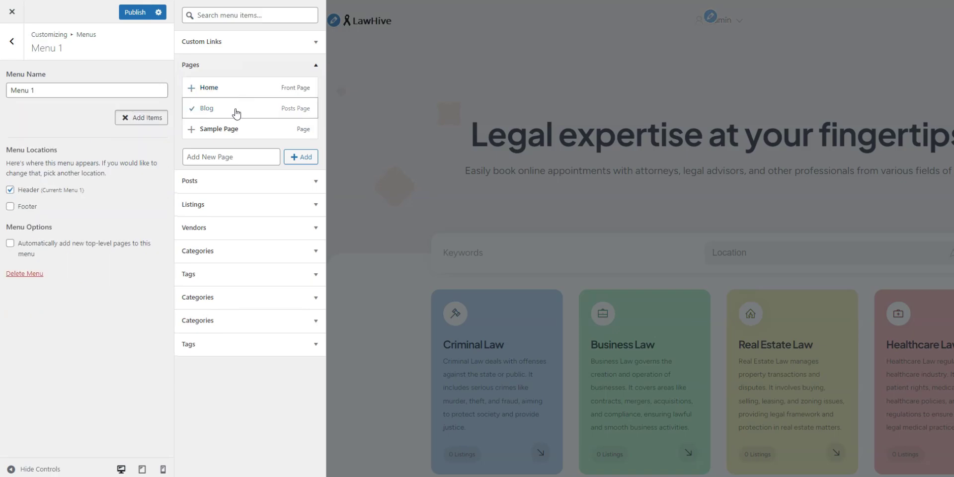
{"action": "left_click", "coordinate": [373, 105]}
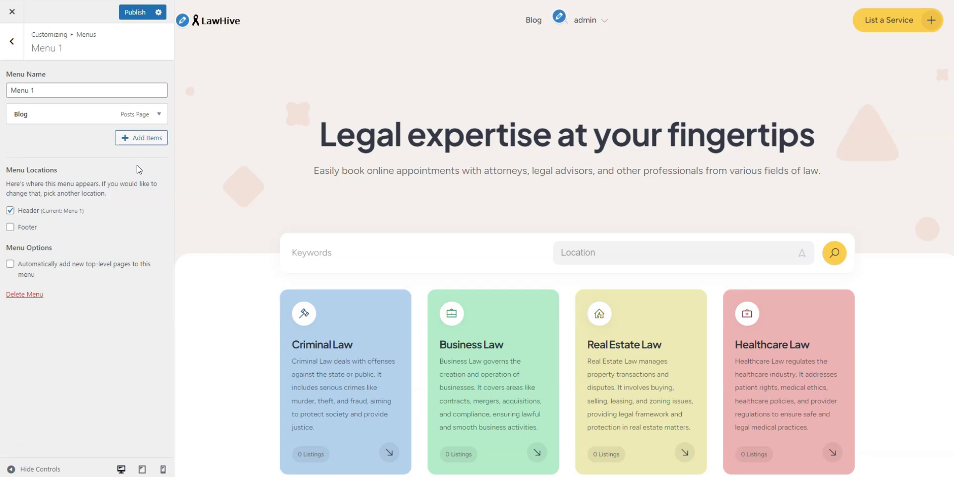
Step: Add a Register as Lawyer custom link with the registration URL and publish the menu
{"action": "left_click", "coordinate": [134, 138]}
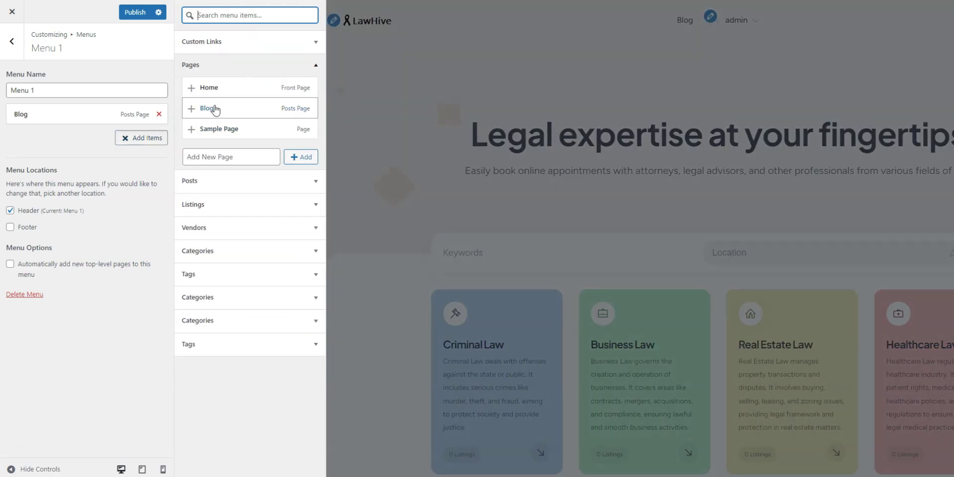
{"action": "left_click", "coordinate": [293, 46]}
{"action": "left_click", "coordinate": [283, 58]}
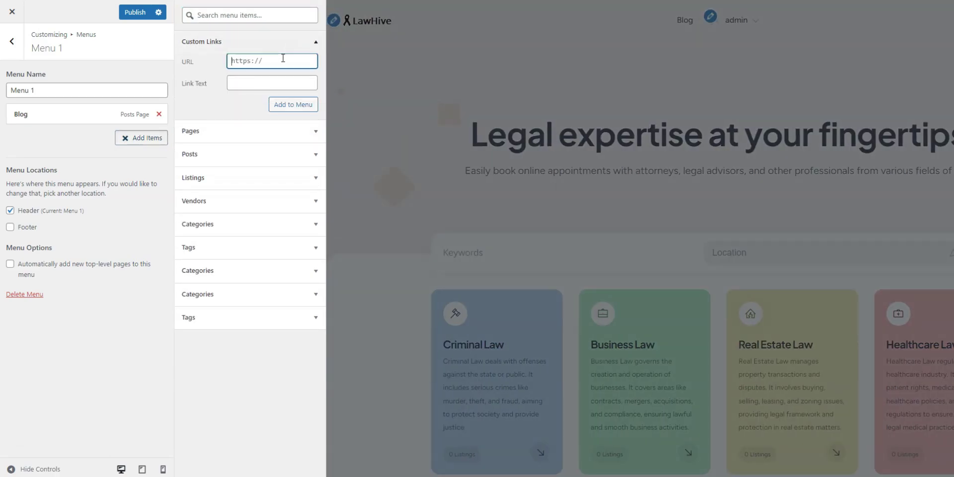
{"action": "type", "text": "lawyer-booking-site.local/register-vendor/"}
{"action": "left_click", "coordinate": [263, 82]}
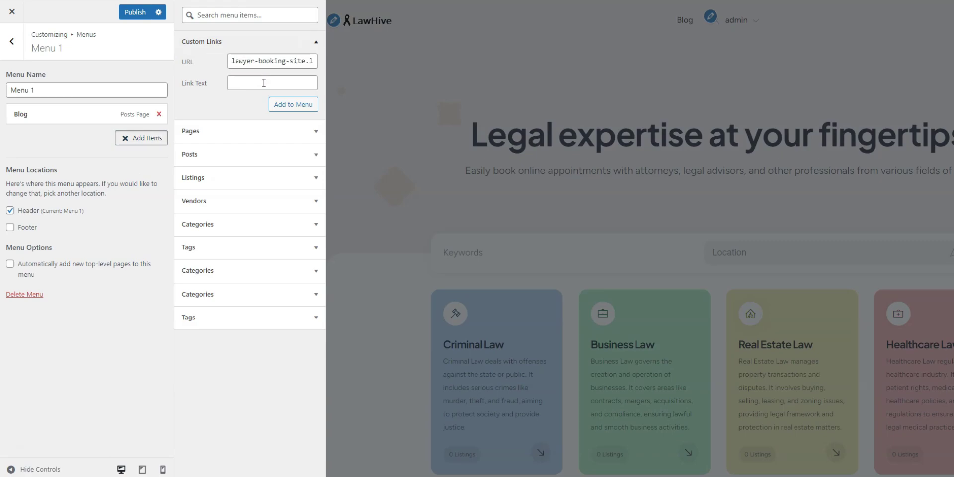
{"action": "type", "text": "Register as Lawyer"}
{"action": "left_click", "coordinate": [283, 107]}
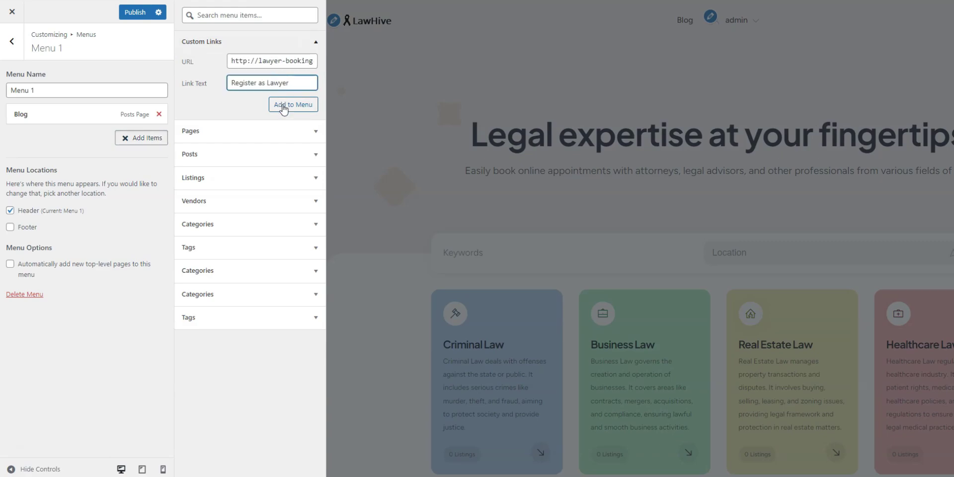
{"action": "left_click", "coordinate": [55, 168]}
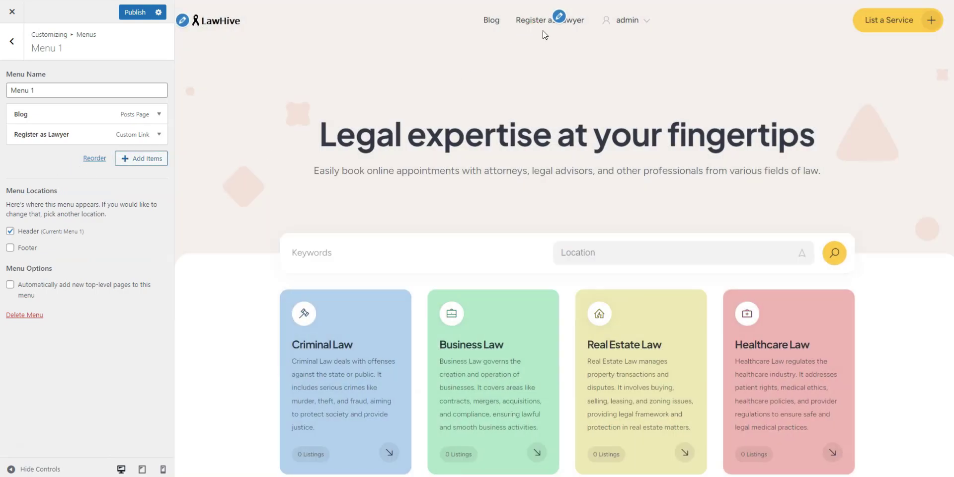
{"action": "left_click", "coordinate": [137, 15]}
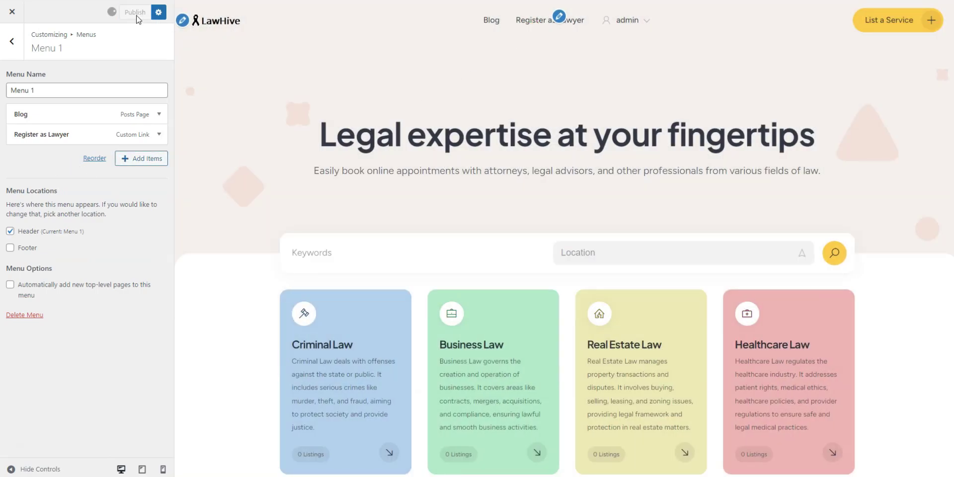
Step: Browse the Widgets and Homepage Settings sections of the Customizer
{"action": "left_click", "coordinate": [12, 41]}
{"action": "left_click", "coordinate": [10, 54]}
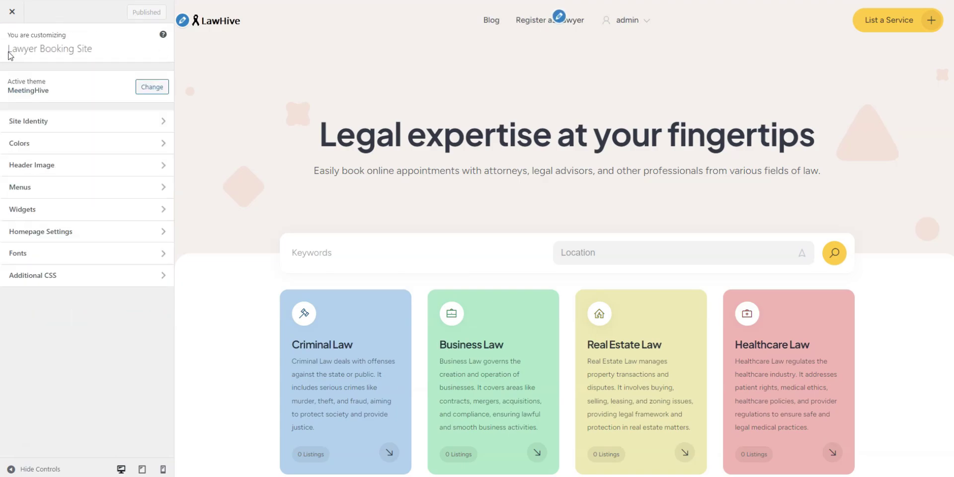
{"action": "left_click", "coordinate": [18, 210]}
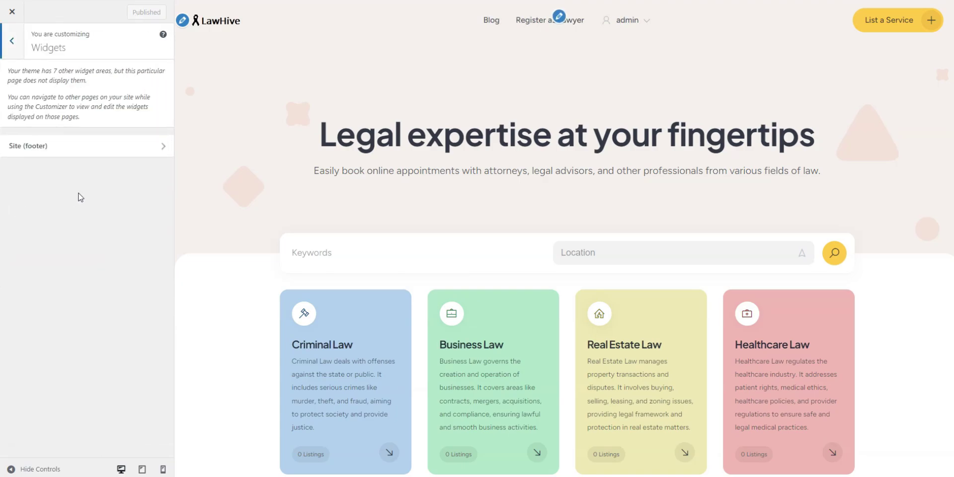
{"action": "scroll", "coordinate": [264, 223], "scroll_direction": "down", "scroll_amount": 3}
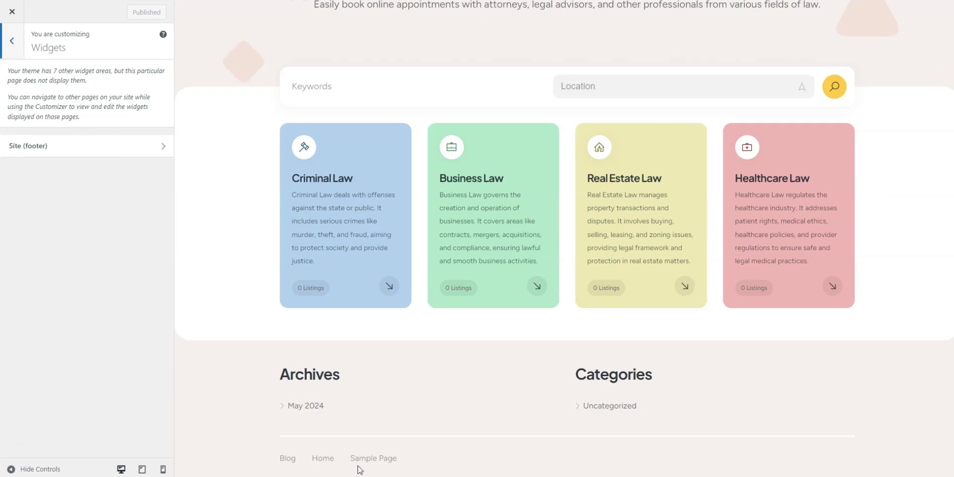
{"action": "scroll", "coordinate": [409, 467], "scroll_direction": "up", "scroll_amount": 1}
{"action": "scroll", "coordinate": [409, 467], "scroll_direction": "up", "scroll_amount": 3}
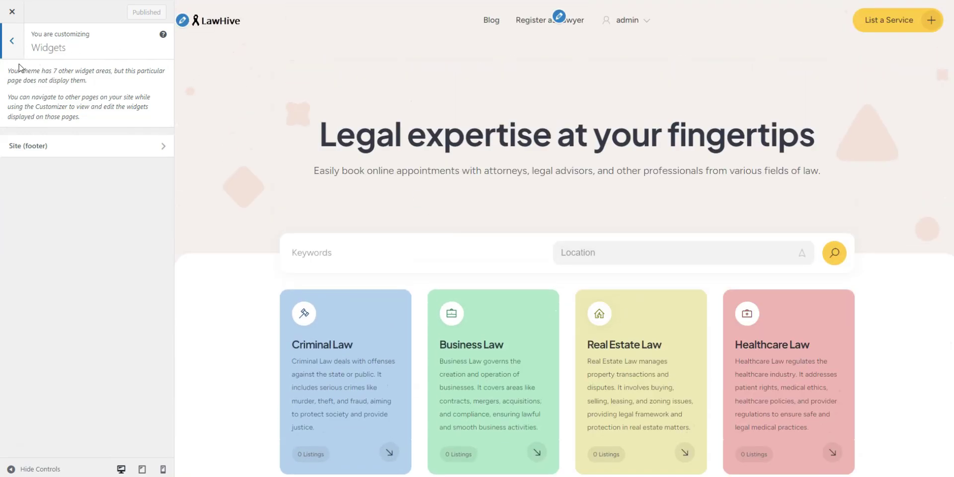
{"action": "left_click", "coordinate": [15, 49]}
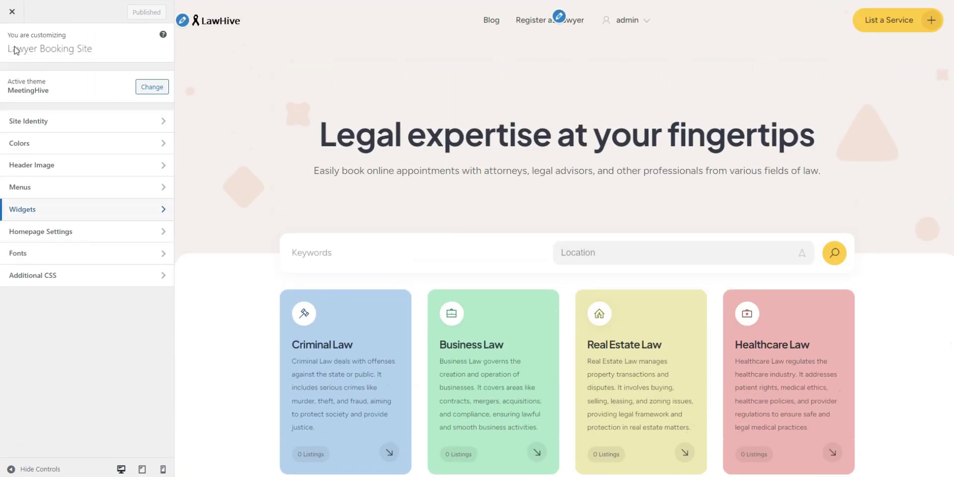
{"action": "left_click", "coordinate": [45, 241]}
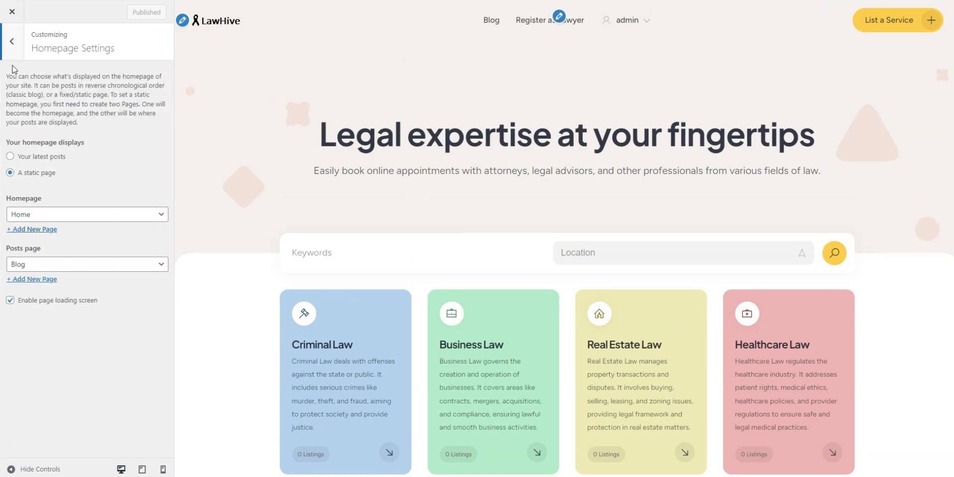
Step: Look through the Body Font list under Fonts, leaving it unchanged
{"action": "left_click", "coordinate": [11, 49]}
{"action": "left_click", "coordinate": [30, 259]}
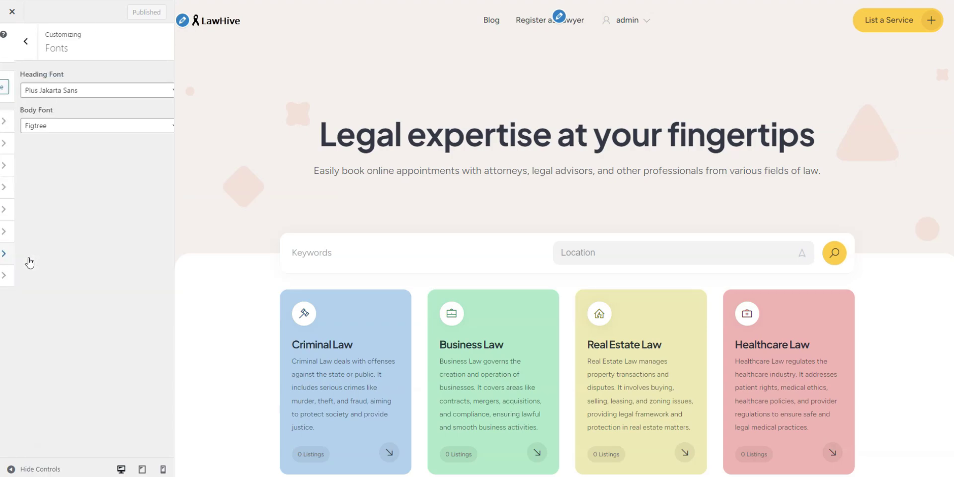
{"action": "left_click", "coordinate": [52, 127]}
{"action": "scroll", "coordinate": [59, 238], "scroll_direction": "down", "scroll_amount": 5}
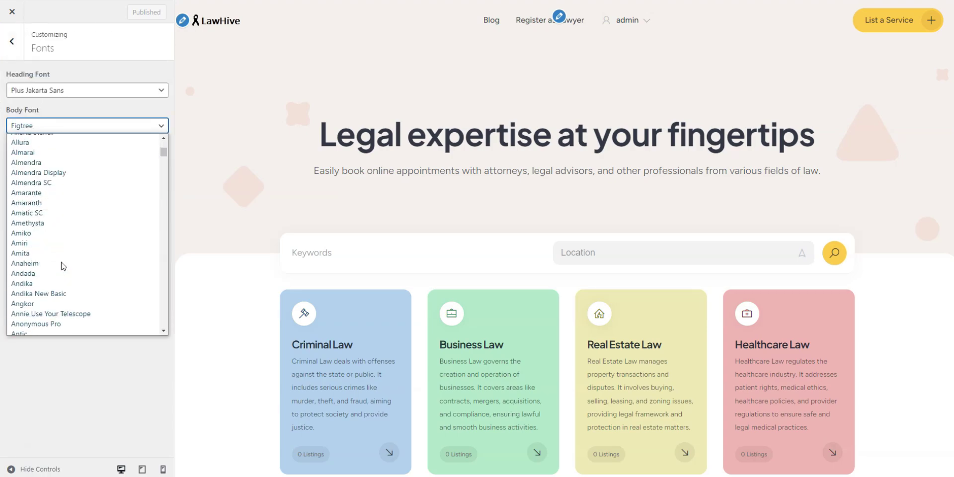
{"action": "scroll", "coordinate": [63, 266], "scroll_direction": "down", "scroll_amount": 5}
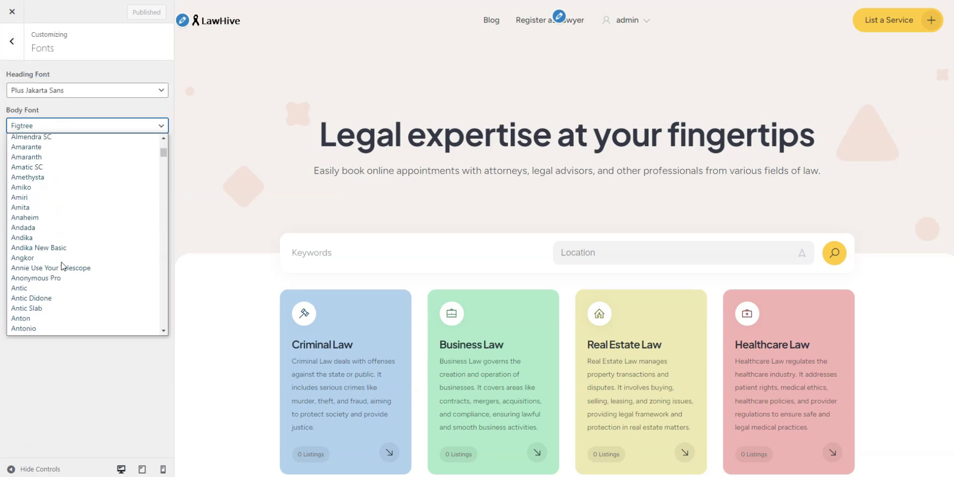
{"action": "left_click", "coordinate": [67, 364]}
Step: Check the empty Additional CSS editor, then close the Customizer
{"action": "left_click", "coordinate": [12, 42]}
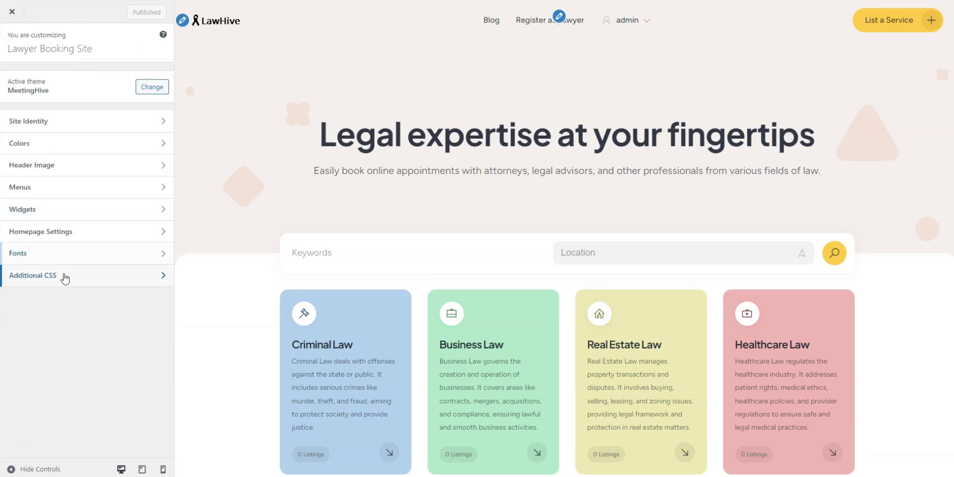
{"action": "left_click", "coordinate": [65, 278]}
{"action": "scroll", "coordinate": [84, 284], "scroll_direction": "down", "scroll_amount": 5}
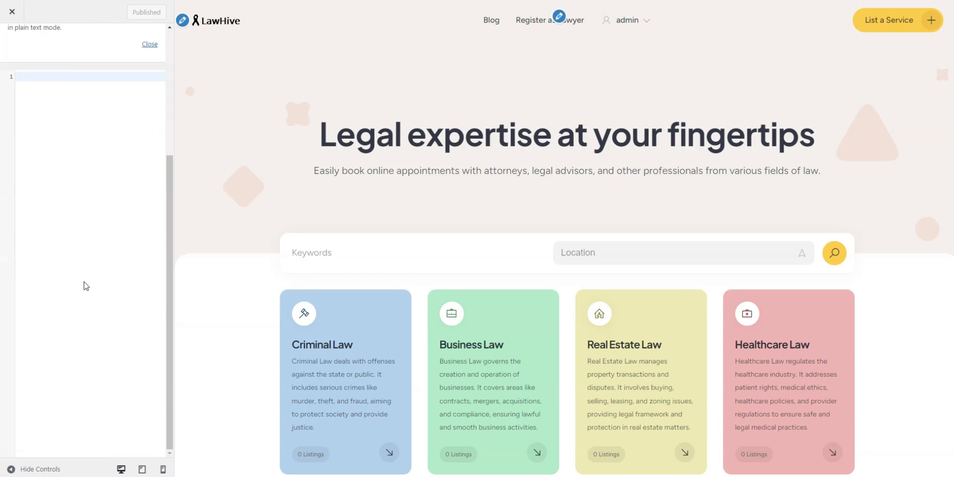
{"action": "scroll", "coordinate": [85, 281], "scroll_direction": "up", "scroll_amount": 5}
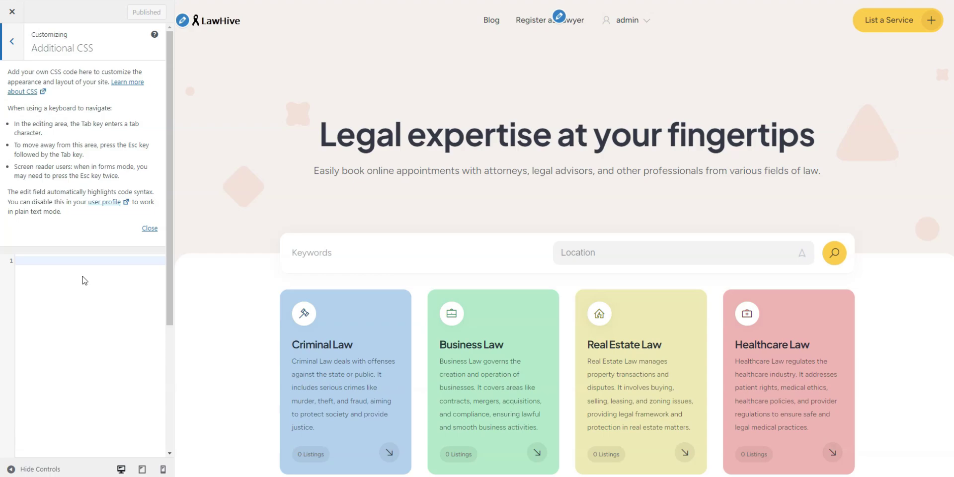
{"action": "left_click", "coordinate": [13, 12]}
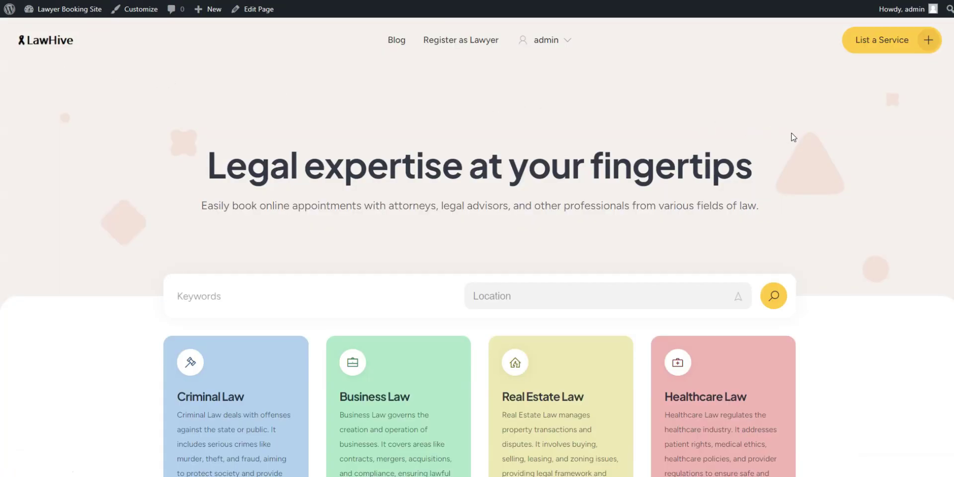
Step: Scroll the live LawHive homepage to view its search bar and category cards
{"action": "scroll", "coordinate": [815, 147], "scroll_direction": "down", "scroll_amount": 1}
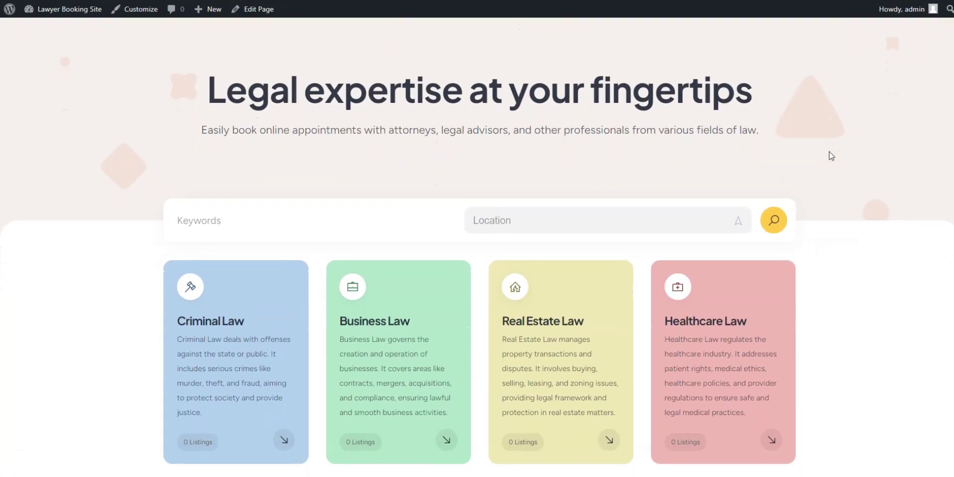
{"action": "scroll", "coordinate": [830, 155], "scroll_direction": "up", "scroll_amount": 2}
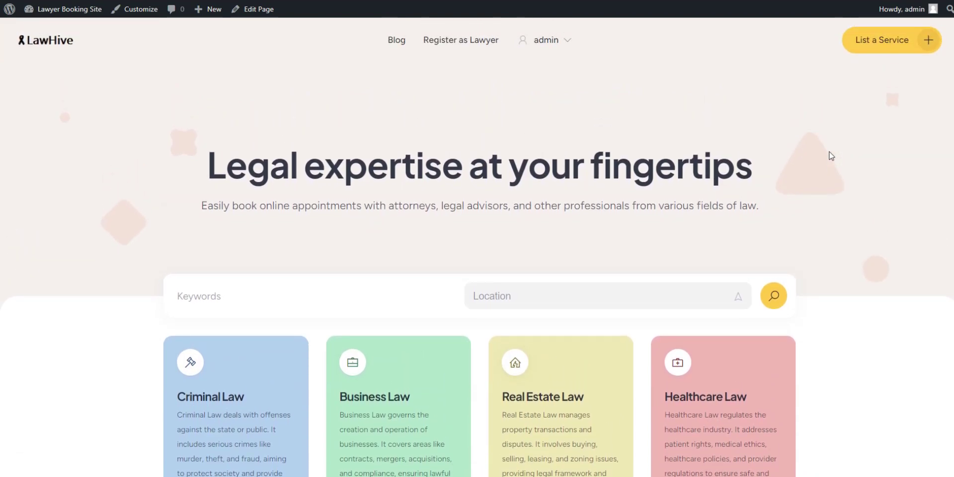
Step: Upload the lawyer's photo from the Lawyers folder in the Register as Lawyer form and save the profile
{"action": "left_click", "coordinate": [465, 46]}
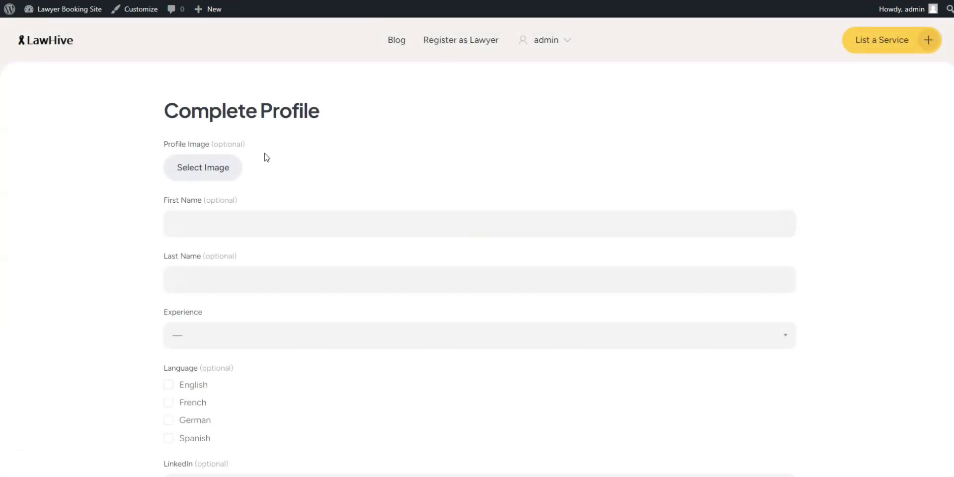
{"action": "left_click", "coordinate": [235, 169]}
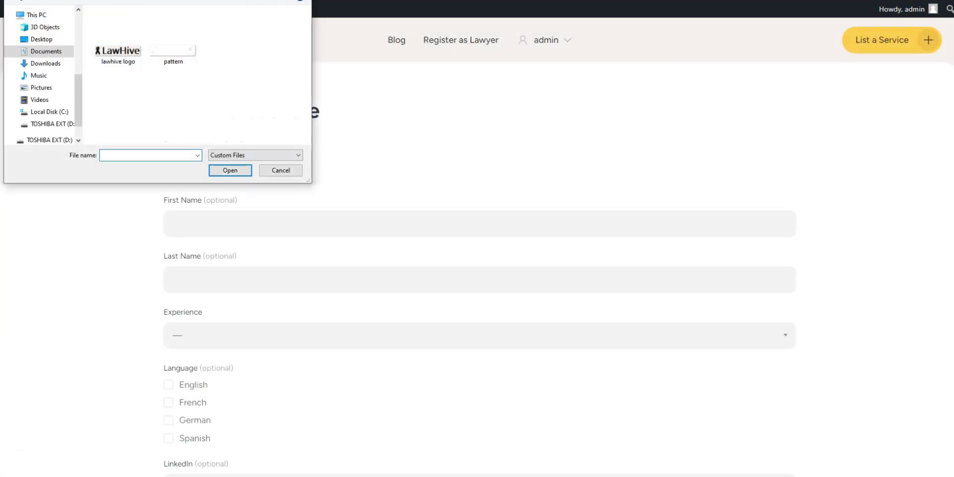
{"action": "double_click", "coordinate": [133, 35]}
{"action": "left_click", "coordinate": [129, 35]}
{"action": "double_click", "coordinate": [129, 35]}
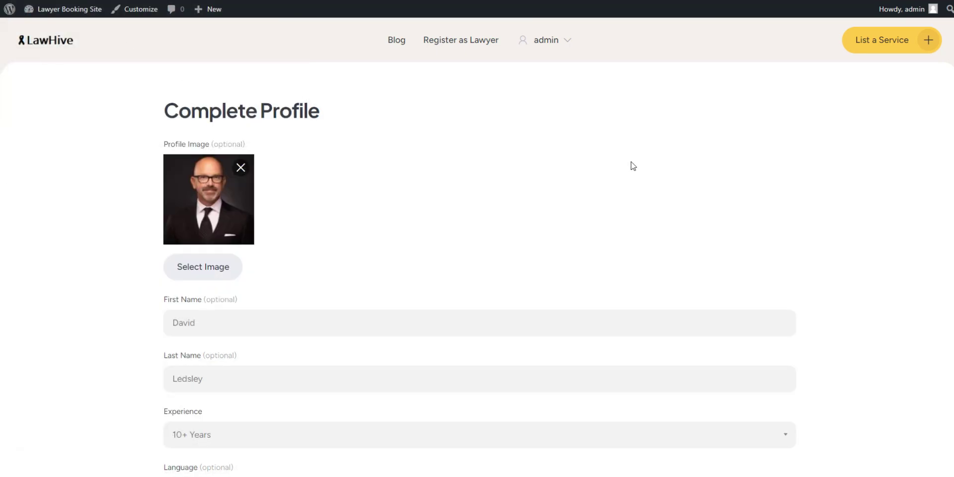
{"action": "scroll", "coordinate": [646, 189], "scroll_direction": "down", "scroll_amount": 3}
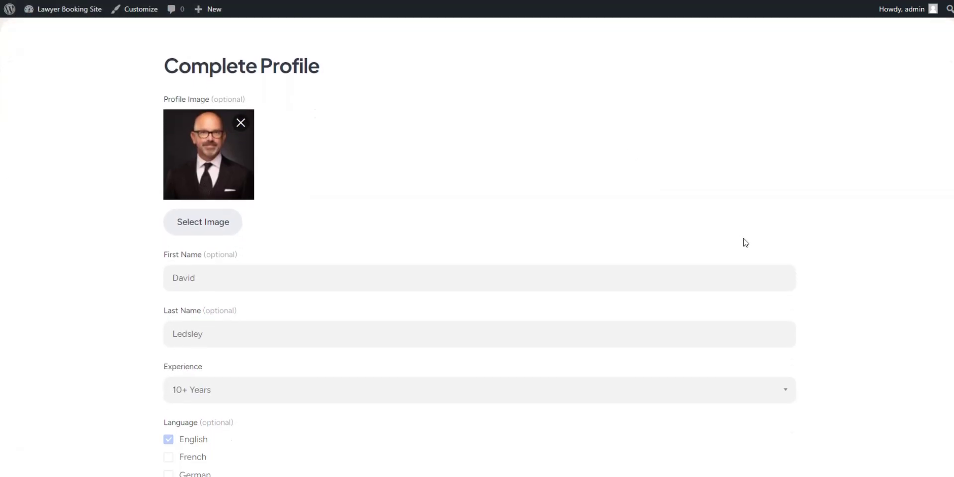
{"action": "scroll", "coordinate": [768, 251], "scroll_direction": "down", "scroll_amount": 5}
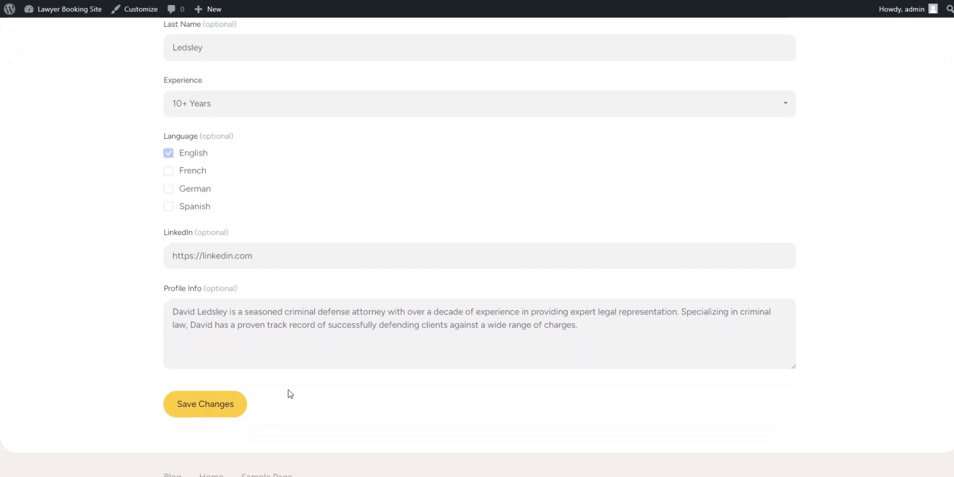
{"action": "left_click", "coordinate": [226, 411]}
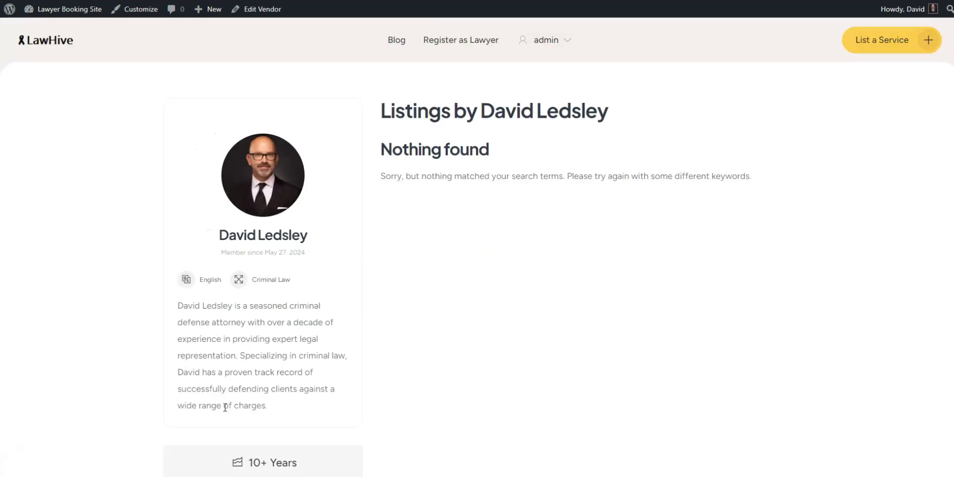
Step: Scroll the new vendor page, checking its English and Criminal Law tags and empty listings
{"action": "scroll", "coordinate": [250, 393], "scroll_direction": "down", "scroll_amount": 1}
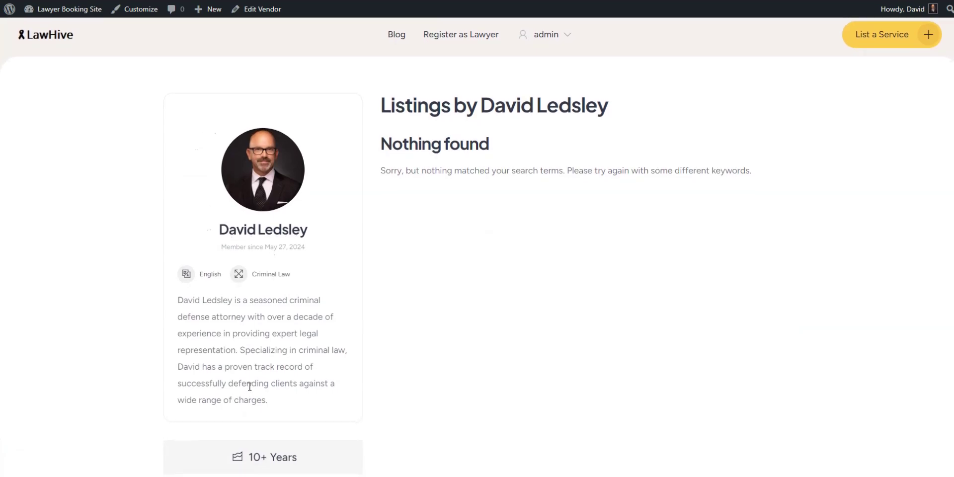
{"action": "scroll", "coordinate": [331, 367], "scroll_direction": "down", "scroll_amount": 3}
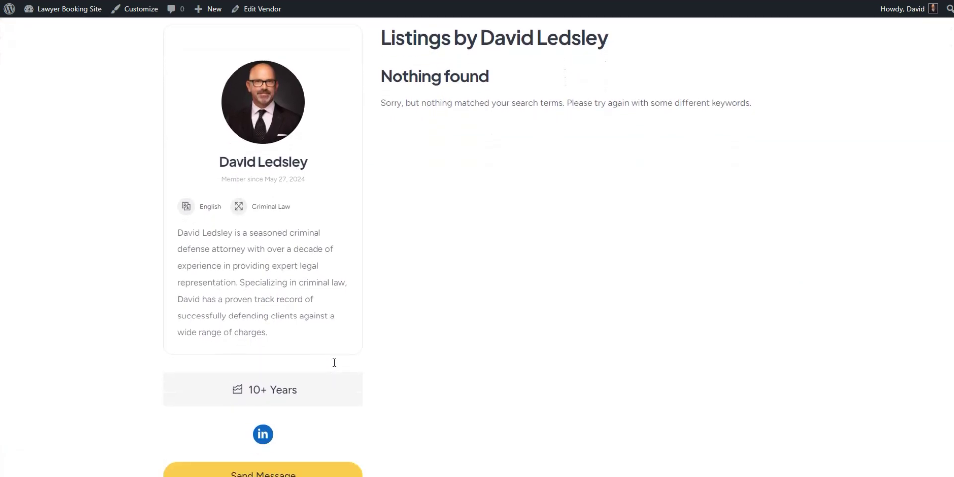
{"action": "scroll", "coordinate": [328, 365], "scroll_direction": "down", "scroll_amount": 1}
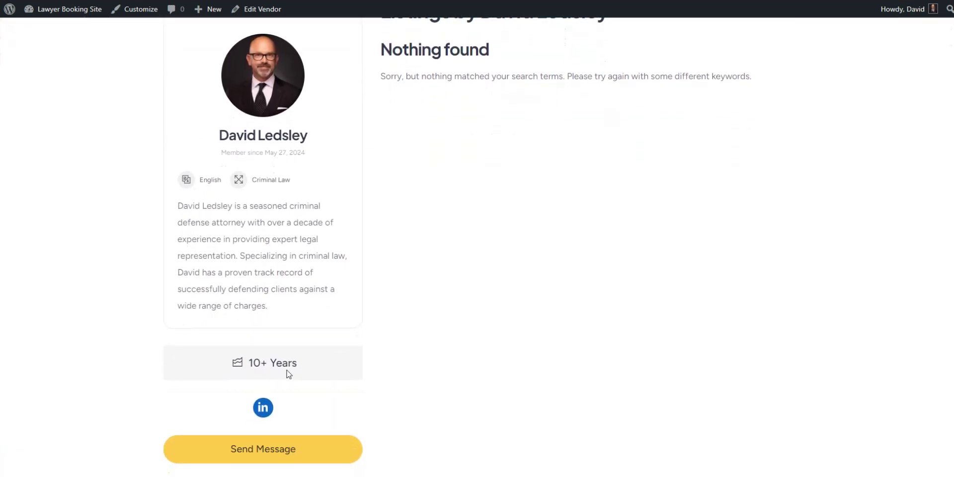
{"action": "scroll", "coordinate": [243, 375], "scroll_direction": "up", "scroll_amount": 2}
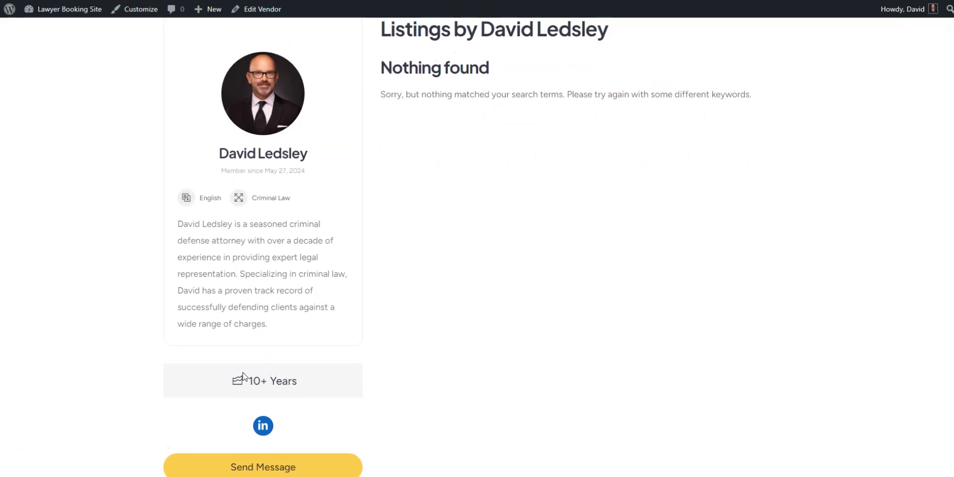
{"action": "scroll", "coordinate": [245, 376], "scroll_direction": "up", "scroll_amount": 2}
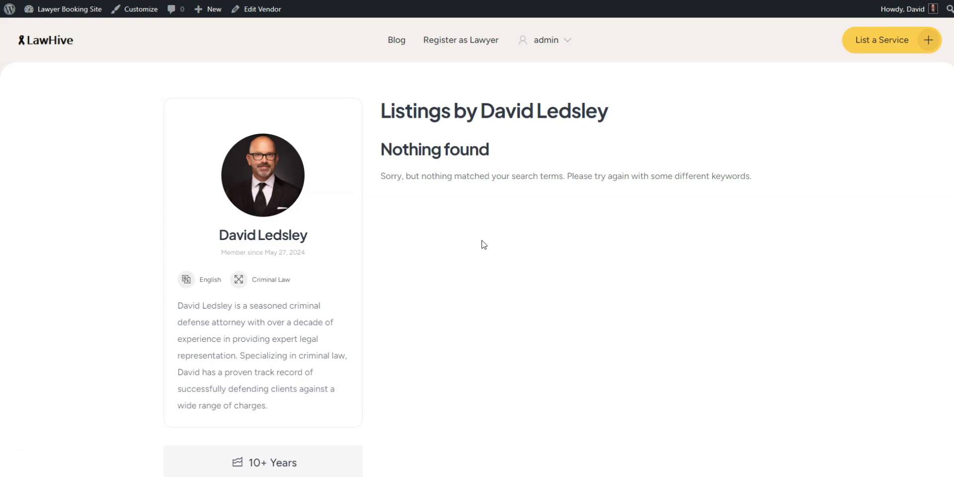
Step: Submit the Expert Criminal Defense Attorney listing with weekday 12:00 pm–8:00 pm bookings in 60-minute slots
{"action": "left_click", "coordinate": [894, 49]}
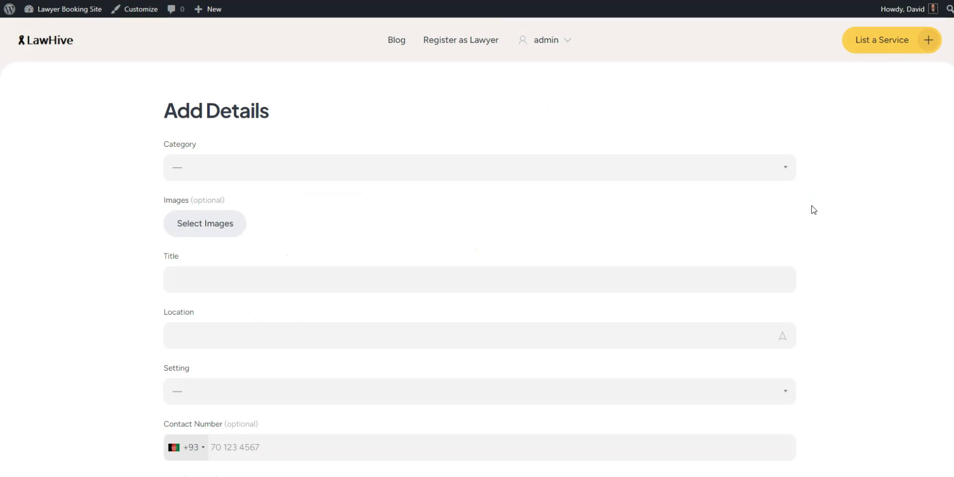
{"action": "scroll", "coordinate": [521, 207], "scroll_direction": "down", "scroll_amount": 2}
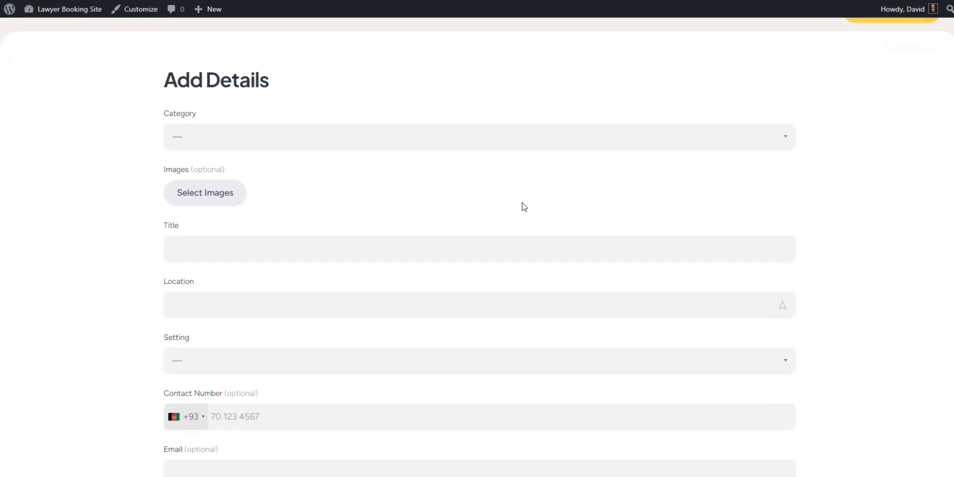
{"action": "scroll", "coordinate": [164, 234], "scroll_direction": "down", "scroll_amount": 6}
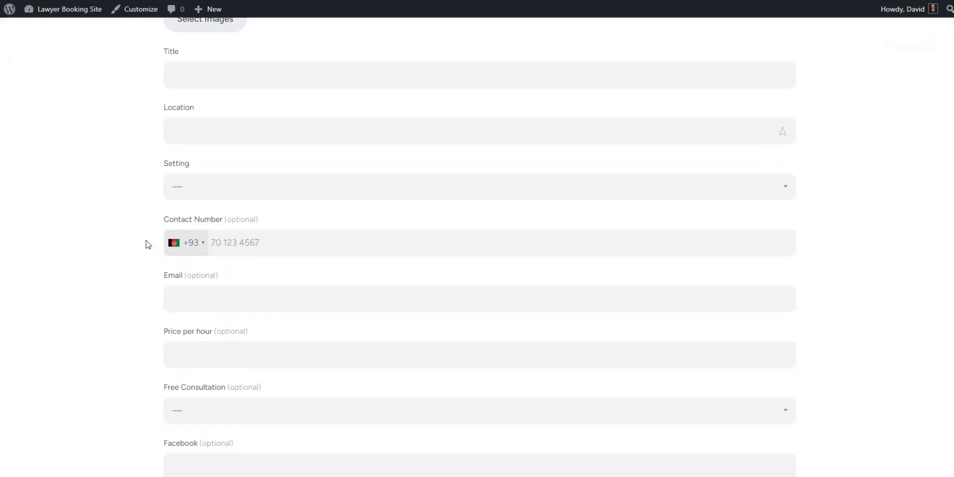
{"action": "scroll", "coordinate": [151, 286], "scroll_direction": "down", "scroll_amount": 7}
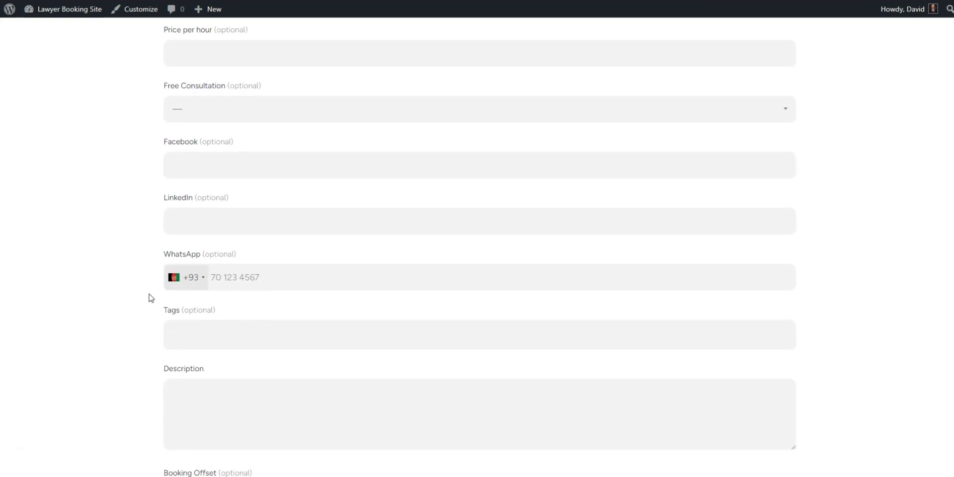
{"action": "scroll", "coordinate": [151, 298], "scroll_direction": "down", "scroll_amount": 4}
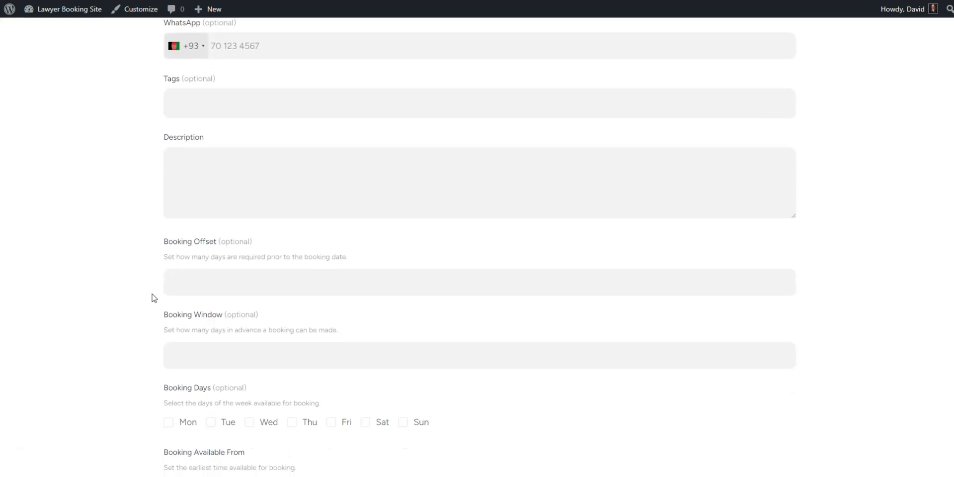
{"action": "scroll", "coordinate": [177, 265], "scroll_direction": "down", "scroll_amount": 5}
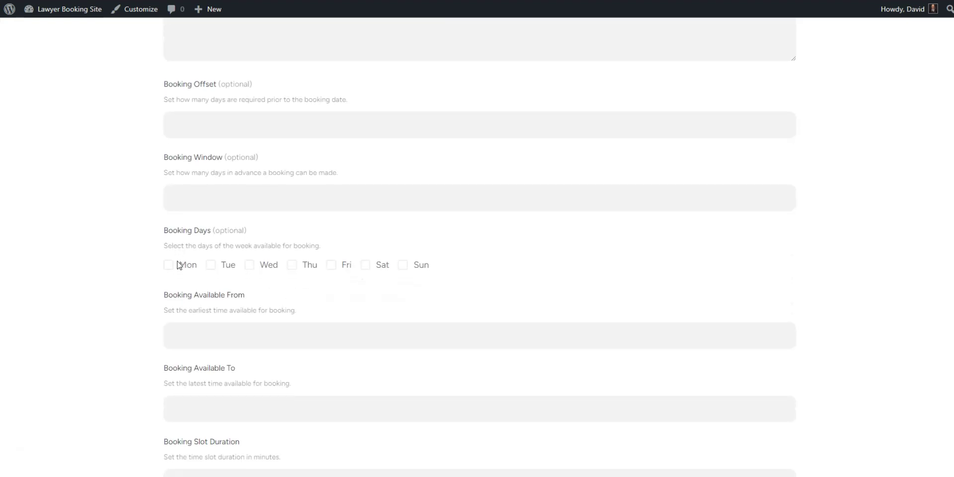
{"action": "scroll", "coordinate": [178, 264], "scroll_direction": "down", "scroll_amount": 2}
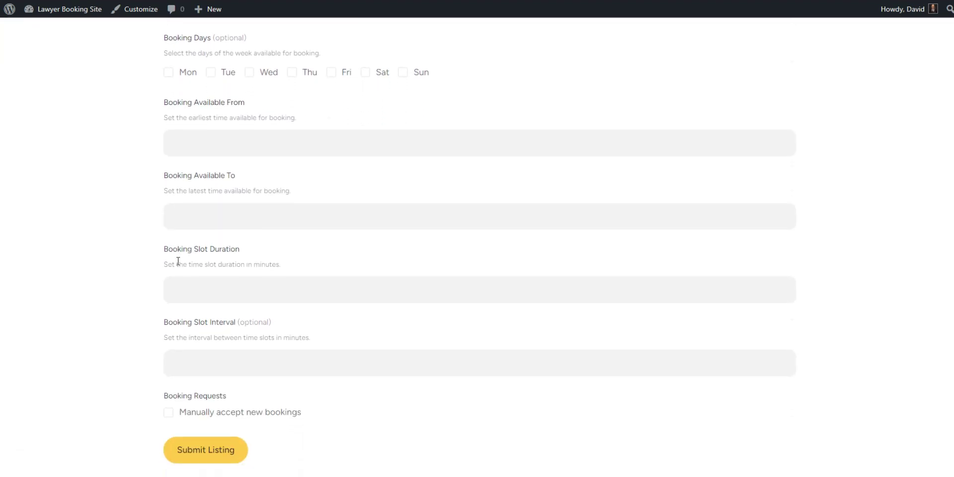
{"action": "scroll", "coordinate": [166, 377], "scroll_direction": "down", "scroll_amount": 1}
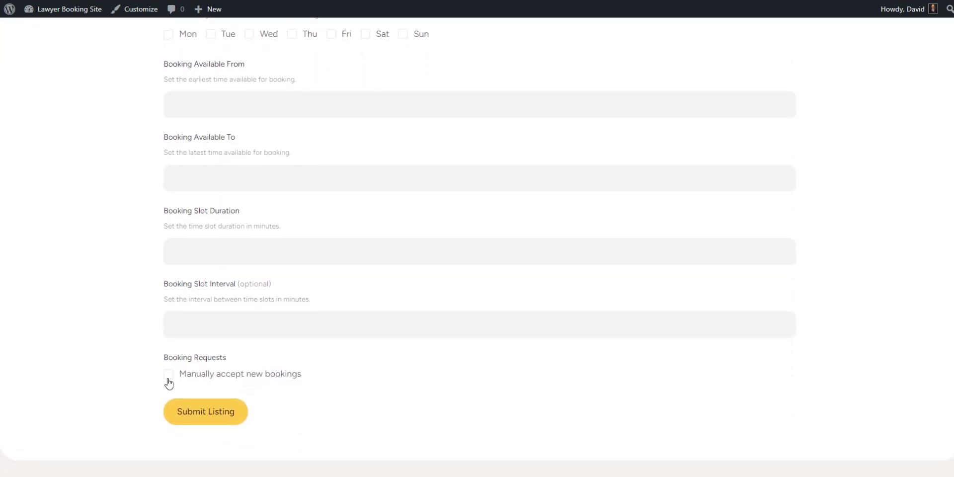
{"action": "scroll", "coordinate": [169, 383], "scroll_direction": "up", "scroll_amount": 18}
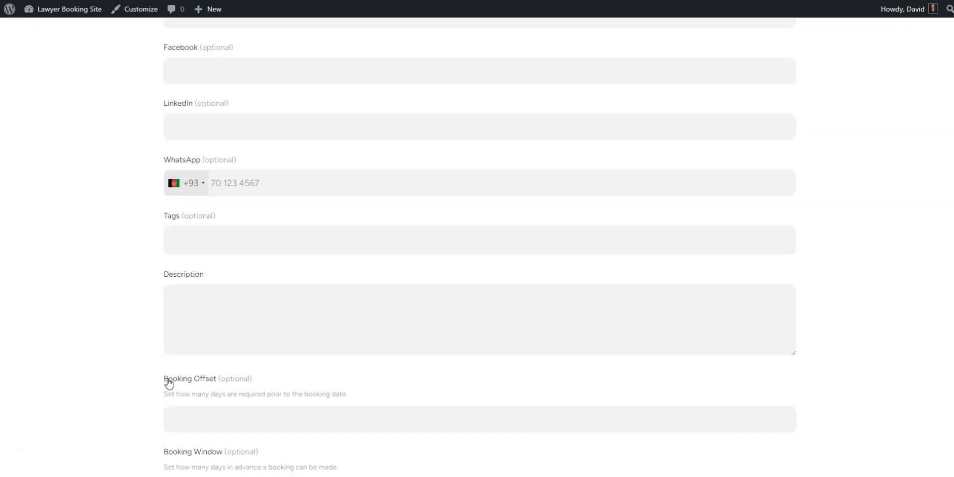
{"action": "scroll", "coordinate": [169, 378], "scroll_direction": "up", "scroll_amount": 3}
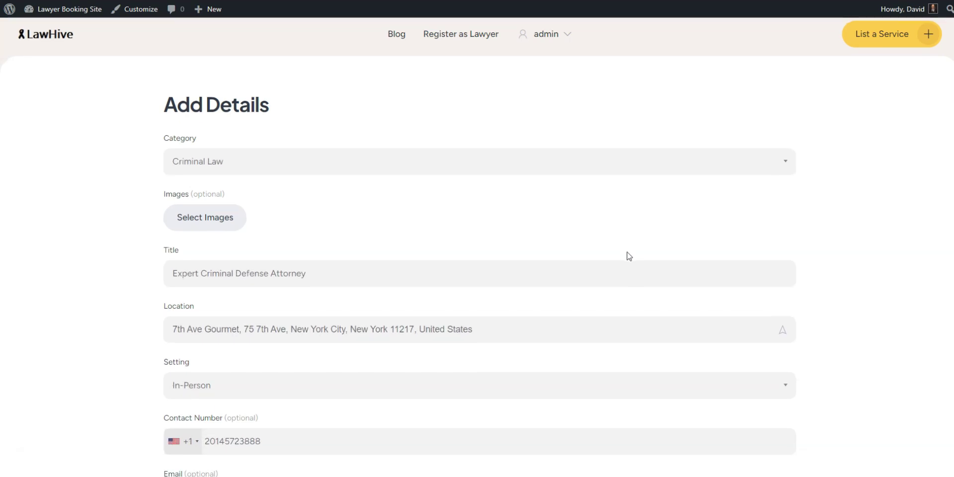
{"action": "scroll", "coordinate": [627, 256], "scroll_direction": "down", "scroll_amount": 2}
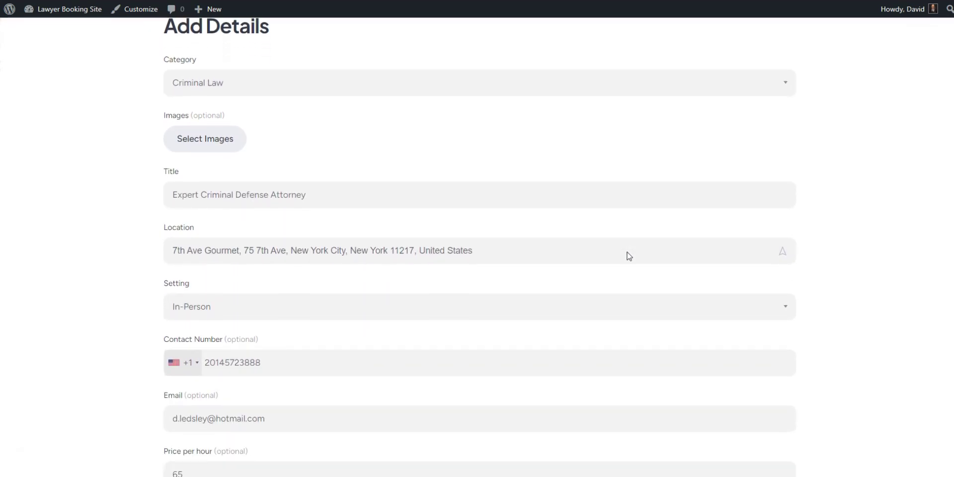
{"action": "scroll", "coordinate": [627, 256], "scroll_direction": "down", "scroll_amount": 15}
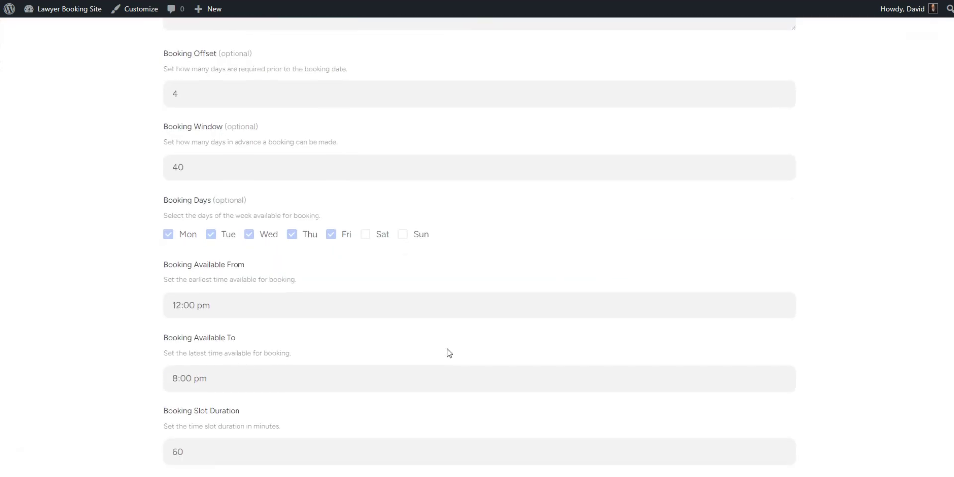
{"action": "scroll", "coordinate": [450, 352], "scroll_direction": "down", "scroll_amount": 4}
{"action": "left_click", "coordinate": [219, 431]}
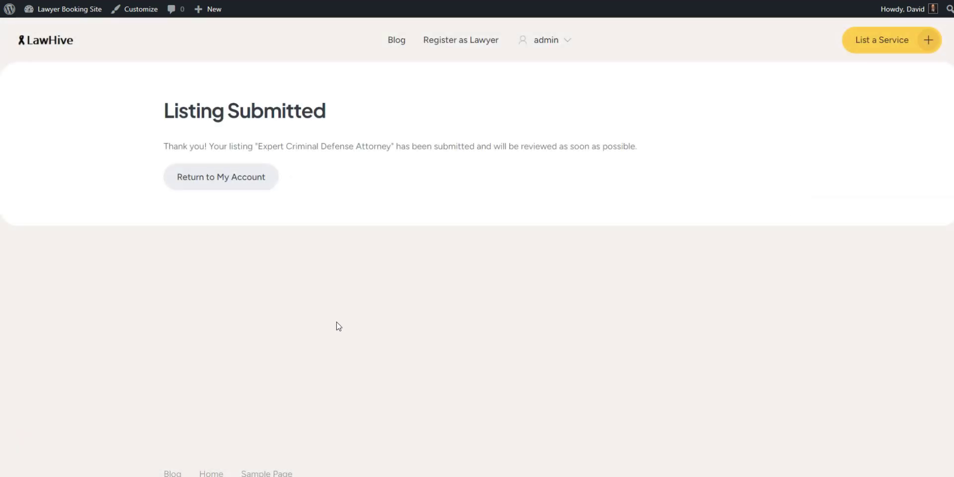
Step: Publish the pending Expert Criminal Defense Attorney listing from the admin Listings page
{"action": "left_click", "coordinate": [49, 22]}
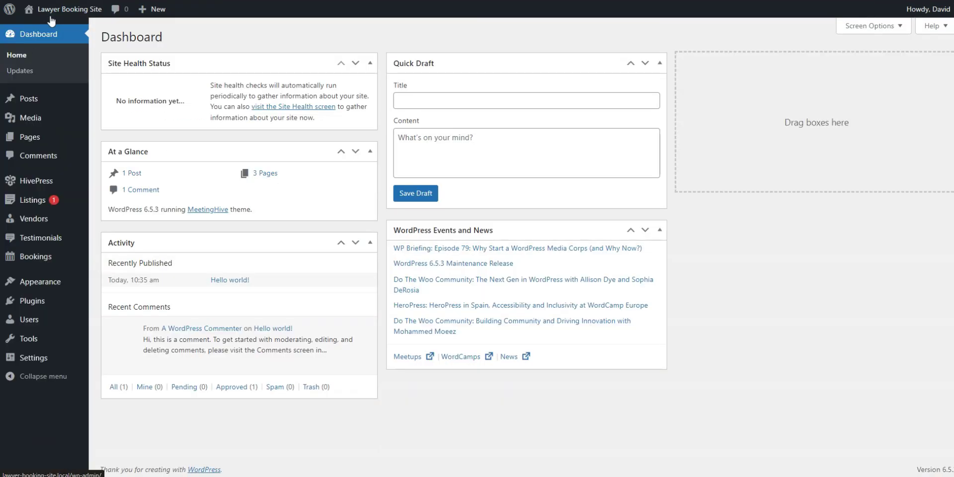
{"action": "left_click", "coordinate": [62, 201]}
{"action": "left_click", "coordinate": [183, 121]}
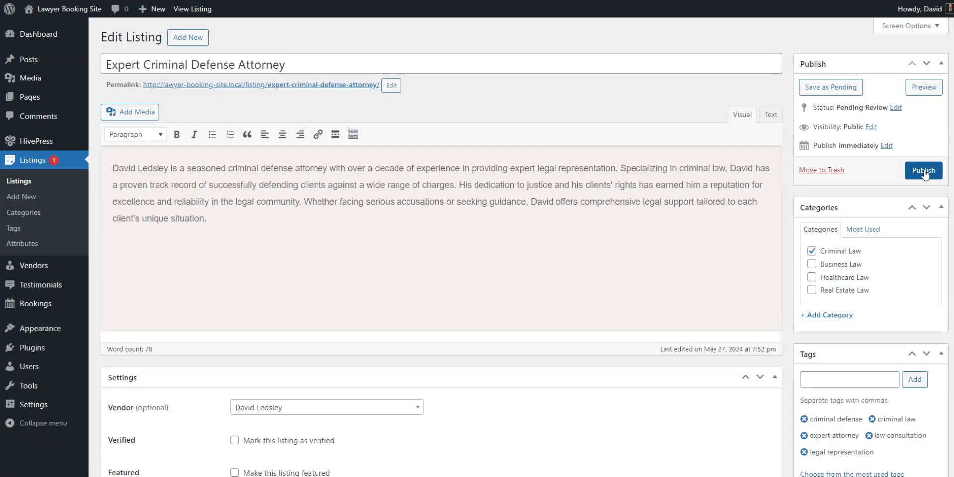
{"action": "left_click", "coordinate": [924, 172]}
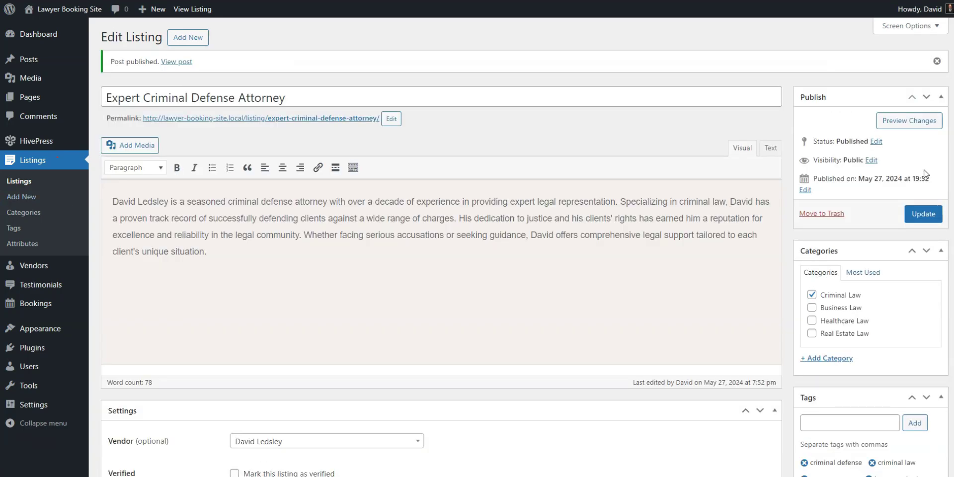
{"action": "mouse_move", "coordinate": [69, 141]}
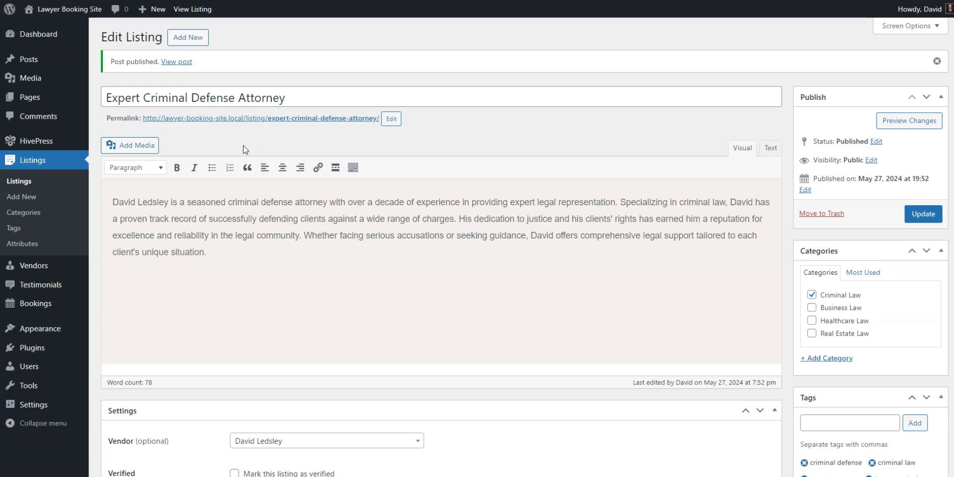
{"action": "left_click", "coordinate": [172, 62]}
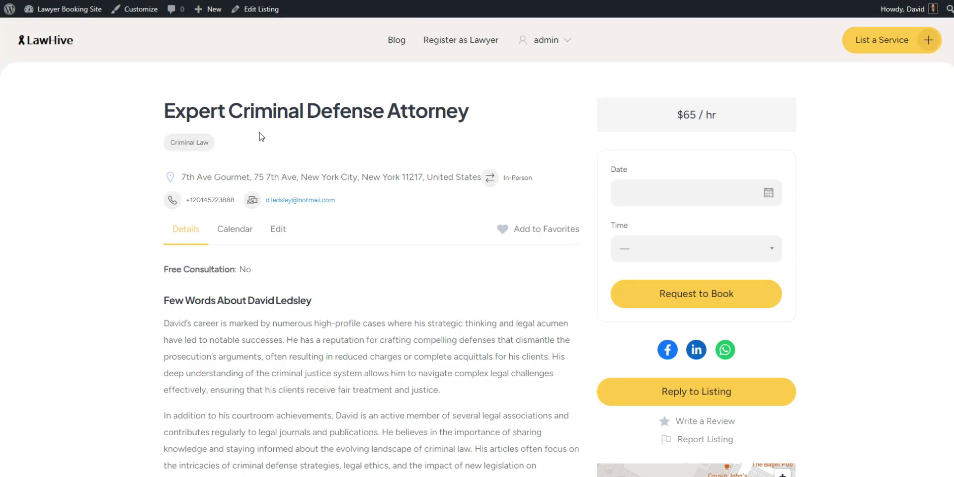
Step: Scroll the live attorney listing page to check its bio, map, tags and 10+ Years card
{"action": "scroll", "coordinate": [603, 205], "scroll_direction": "down", "scroll_amount": 5}
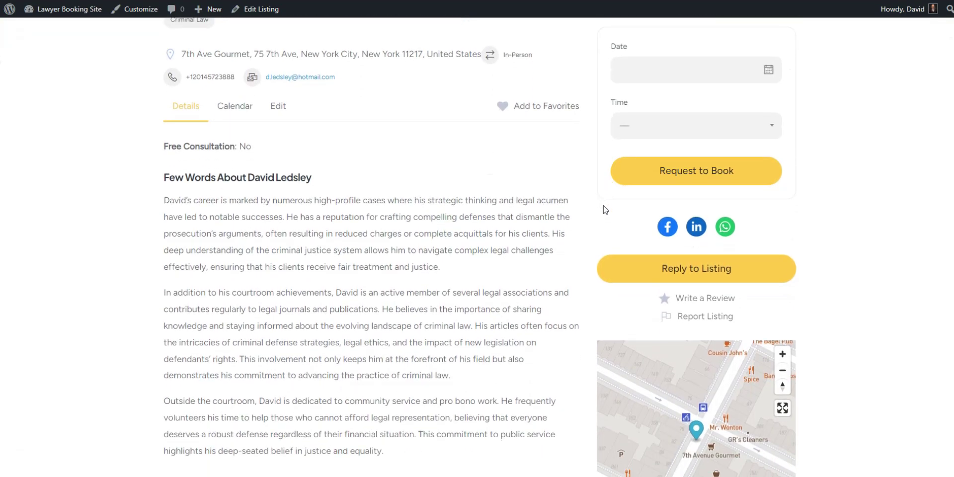
{"action": "scroll", "coordinate": [604, 209], "scroll_direction": "down", "scroll_amount": 3}
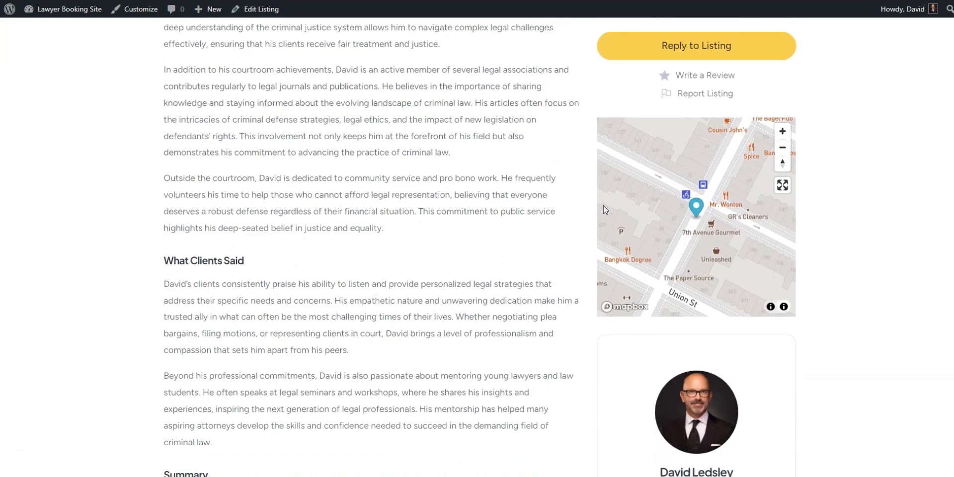
{"action": "scroll", "coordinate": [562, 324], "scroll_direction": "down", "scroll_amount": 4}
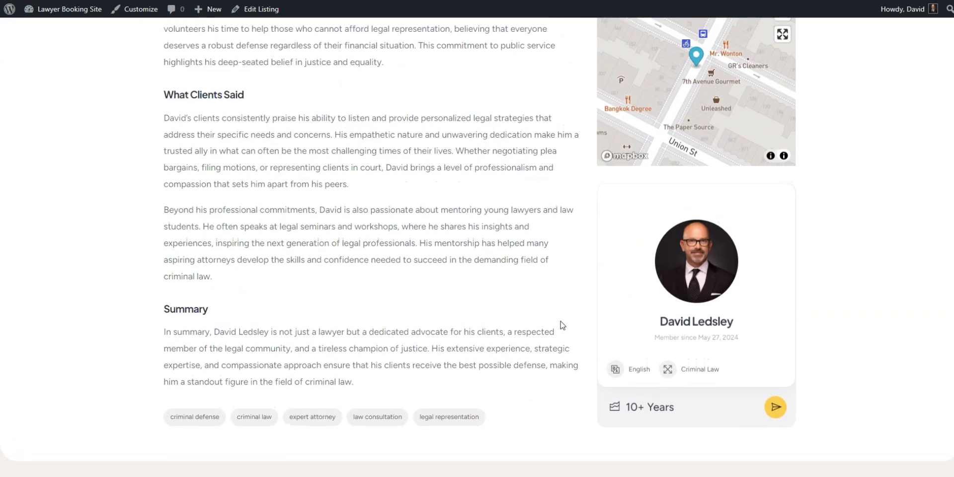
{"action": "scroll", "coordinate": [562, 325], "scroll_direction": "up", "scroll_amount": 2}
{"action": "scroll", "coordinate": [562, 325], "scroll_direction": "up", "scroll_amount": 10}
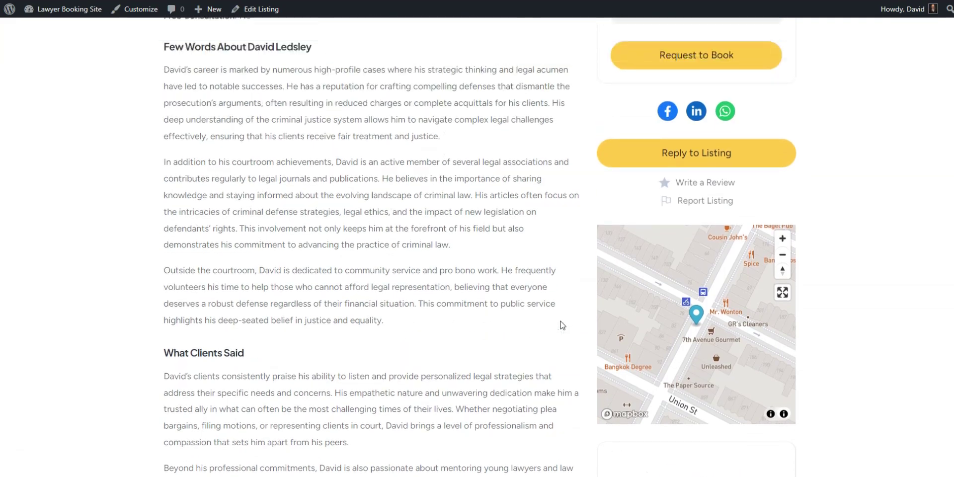
{"action": "scroll", "coordinate": [562, 325], "scroll_direction": "up", "scroll_amount": 1}
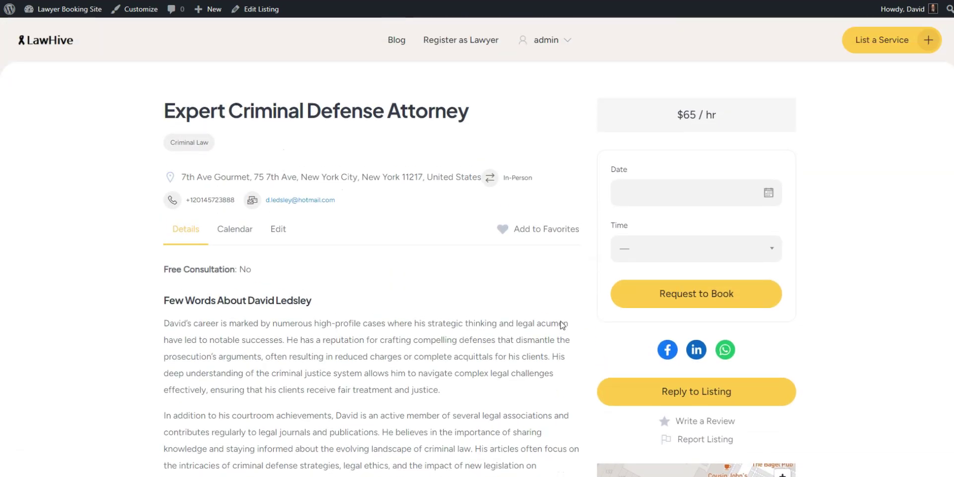
Step: Request a booking of the attorney listing for June 5, 2024, 4:00 pm – 5:00 pm
{"action": "left_click", "coordinate": [656, 201]}
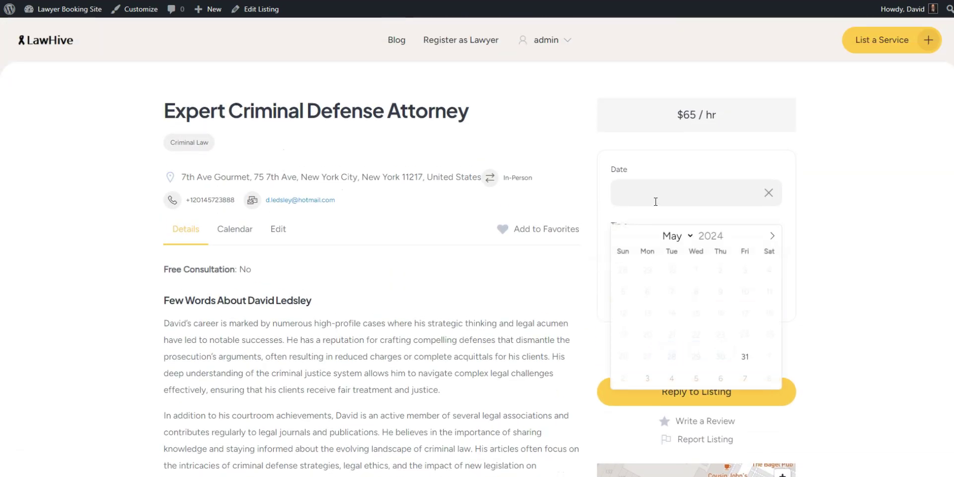
{"action": "left_click", "coordinate": [772, 235]}
{"action": "left_click", "coordinate": [687, 296]}
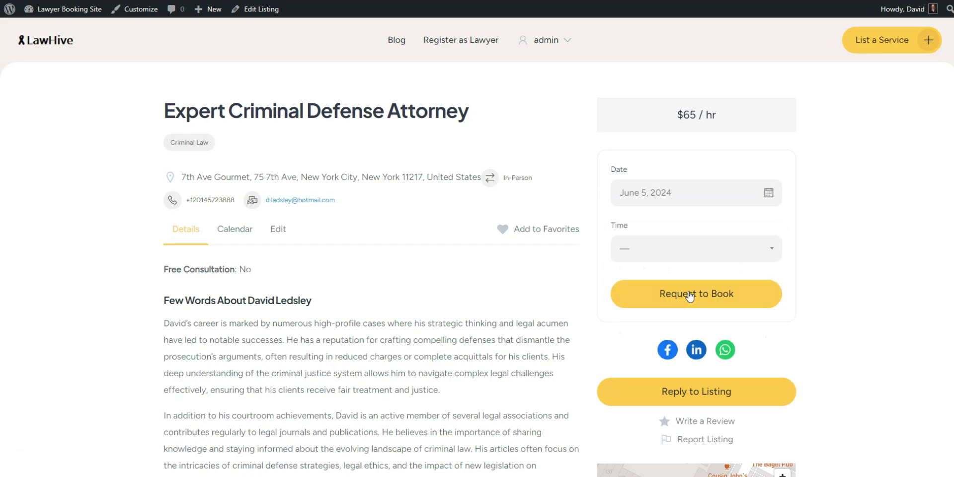
{"action": "left_click", "coordinate": [687, 248]}
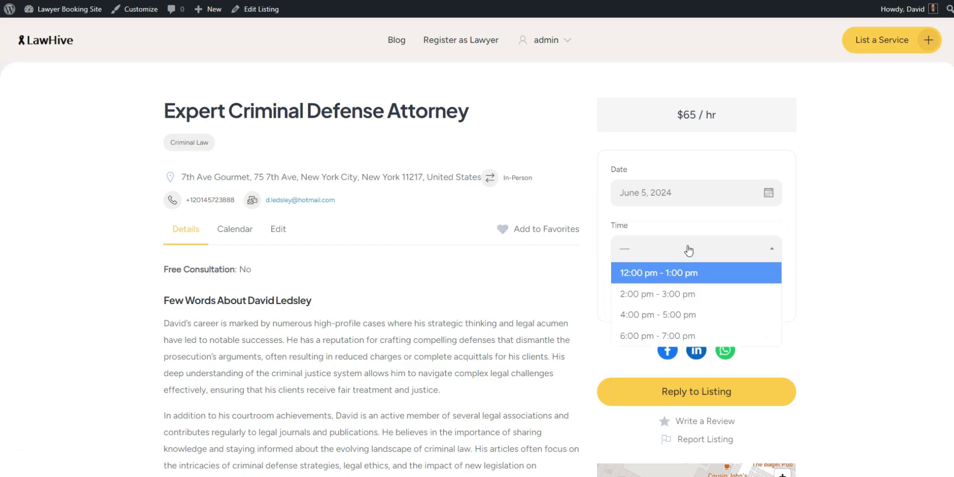
{"action": "left_click", "coordinate": [672, 315]}
{"action": "left_click", "coordinate": [685, 294]}
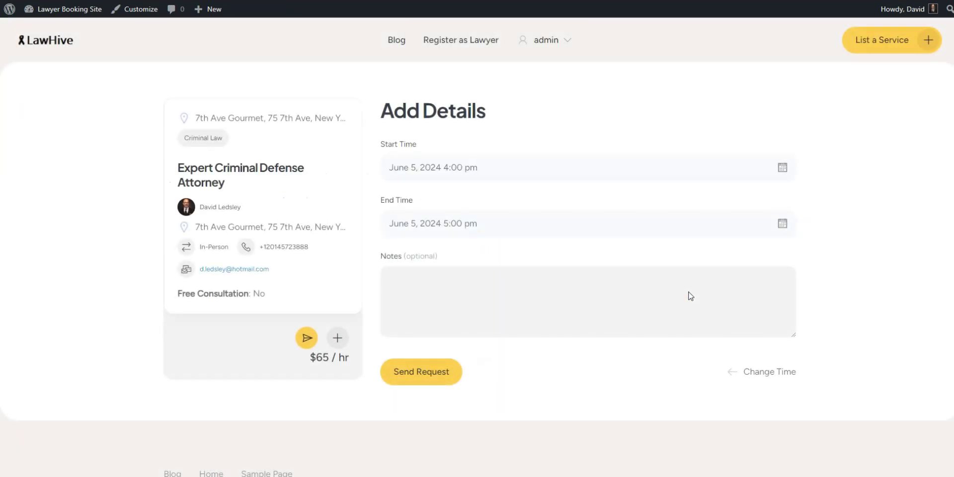
{"action": "left_click", "coordinate": [479, 302]}
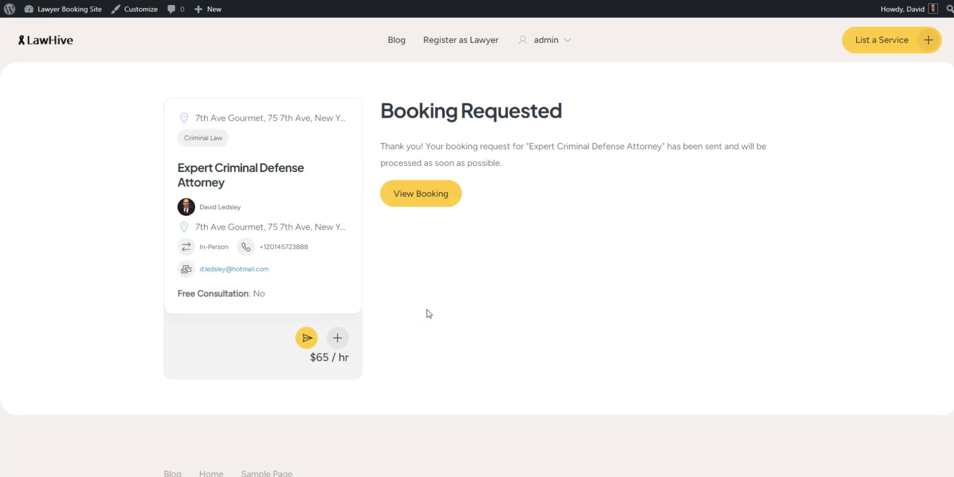
{"action": "left_click", "coordinate": [548, 40]}
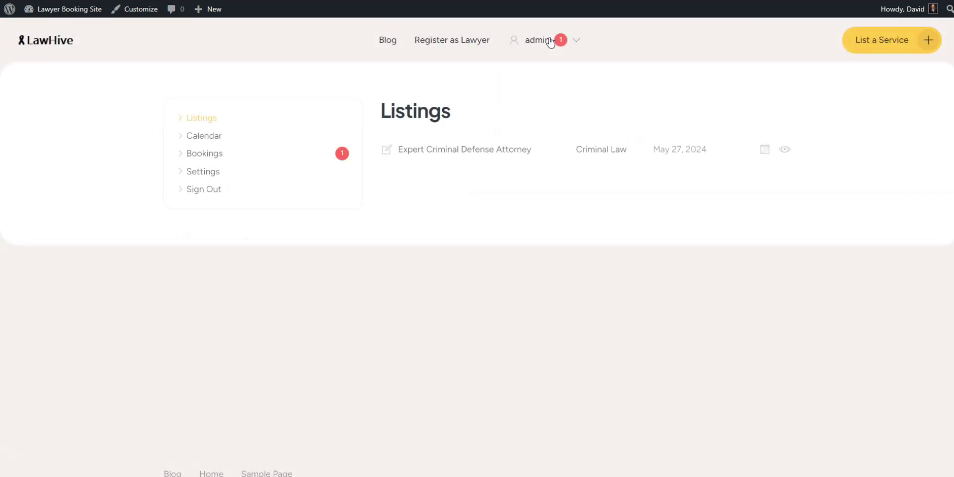
Step: Accept Booking #43, then open the attorney listing's availability calendar
{"action": "left_click", "coordinate": [216, 155]}
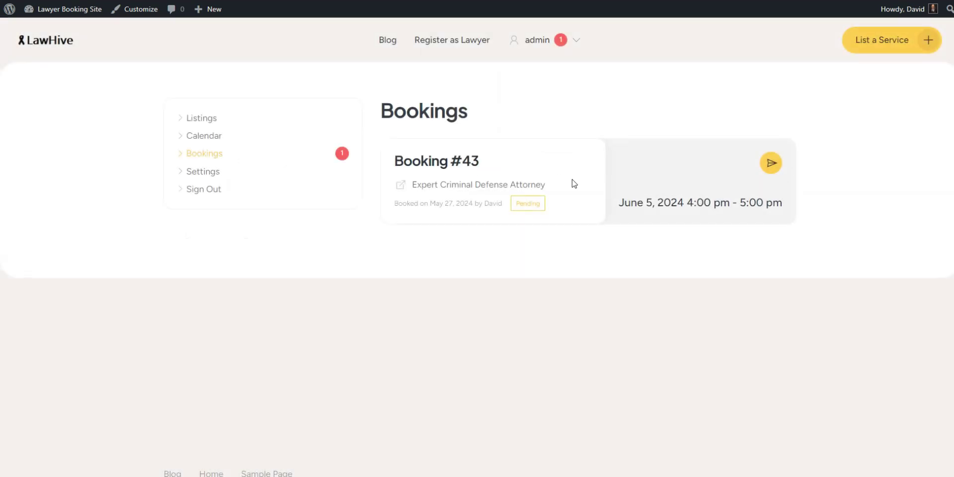
{"action": "left_click", "coordinate": [440, 161]}
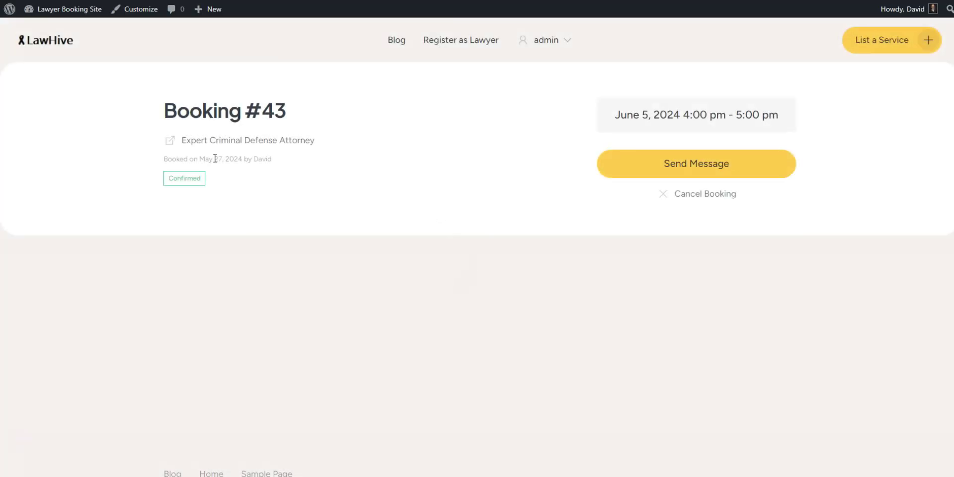
{"action": "left_click", "coordinate": [238, 141]}
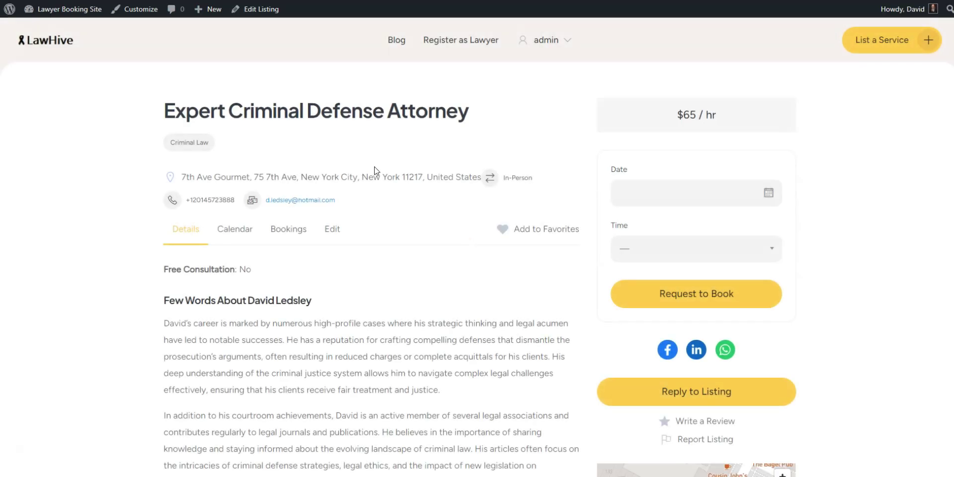
{"action": "scroll", "coordinate": [373, 177], "scroll_direction": "down", "scroll_amount": 1}
{"action": "left_click", "coordinate": [236, 186]}
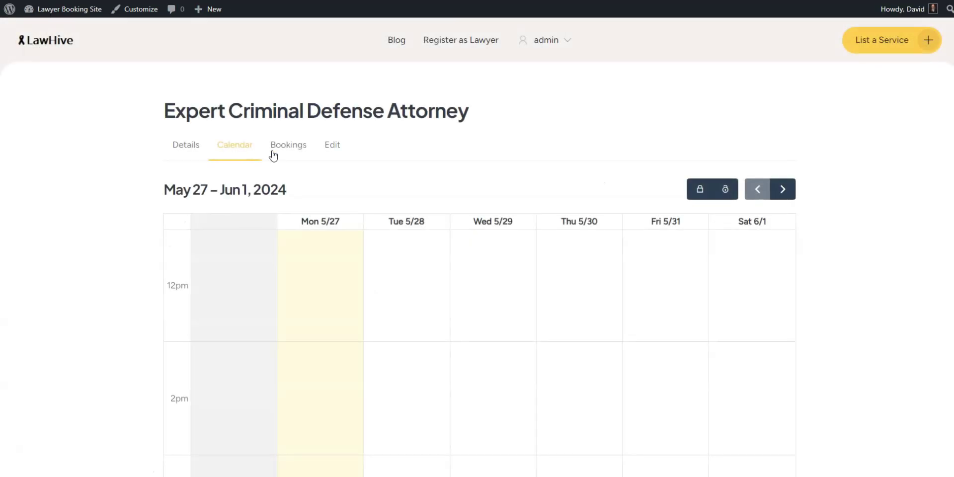
Step: Block the Friday May 31, 2pm slot on the listing's calendar
{"action": "scroll", "coordinate": [514, 162], "scroll_direction": "down", "scroll_amount": 3}
{"action": "left_click", "coordinate": [701, 69]}
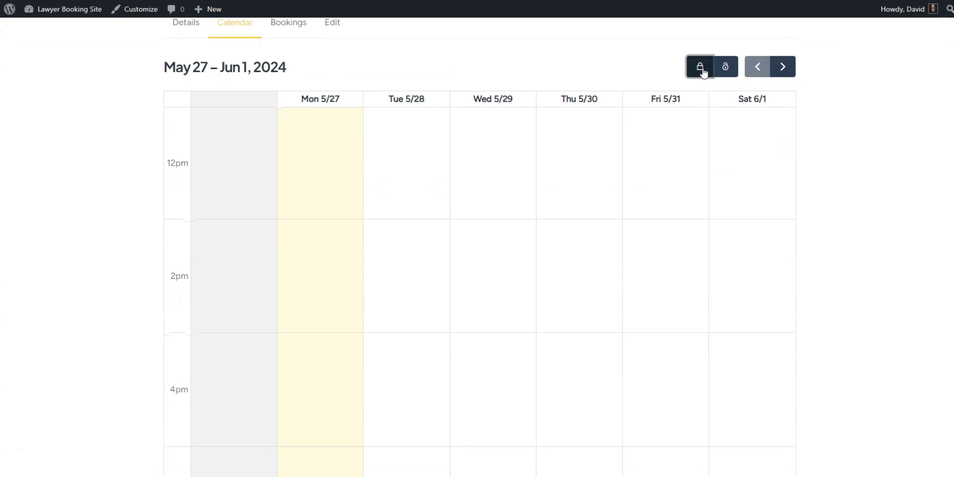
{"action": "scroll", "coordinate": [703, 149], "scroll_direction": "down", "scroll_amount": 2}
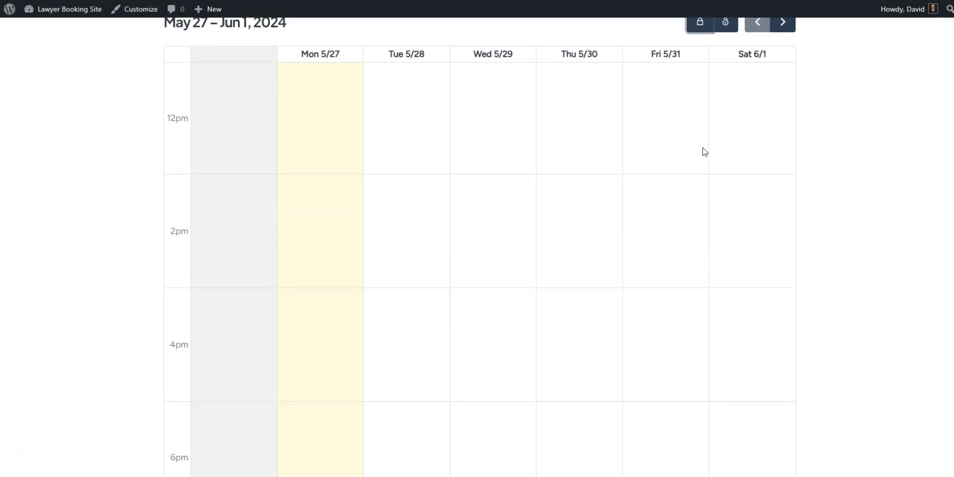
{"action": "left_click", "coordinate": [678, 181]}
{"action": "scroll", "coordinate": [680, 168], "scroll_direction": "up", "scroll_amount": 1}
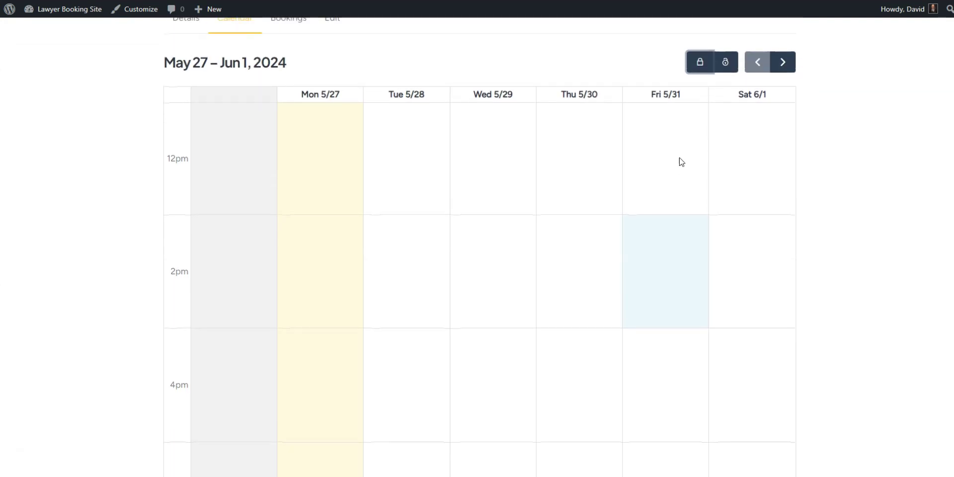
{"action": "left_click", "coordinate": [699, 63]}
{"action": "scroll", "coordinate": [671, 206], "scroll_direction": "down", "scroll_amount": 3}
{"action": "scroll", "coordinate": [721, 149], "scroll_direction": "up", "scroll_amount": 3}
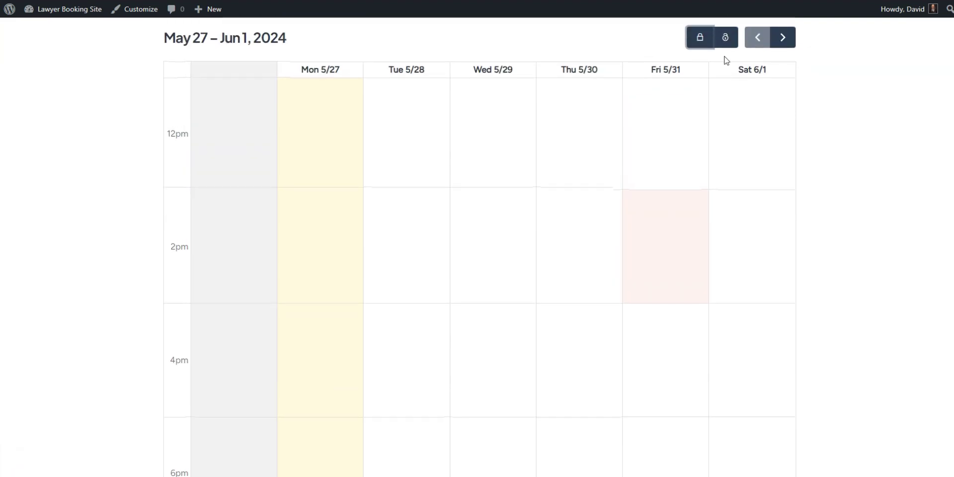
Step: Move to the June 2–8 week and block the Thursday June 6, 4pm slot
{"action": "left_click", "coordinate": [785, 38]}
{"action": "scroll", "coordinate": [571, 238], "scroll_direction": "down", "scroll_amount": 1}
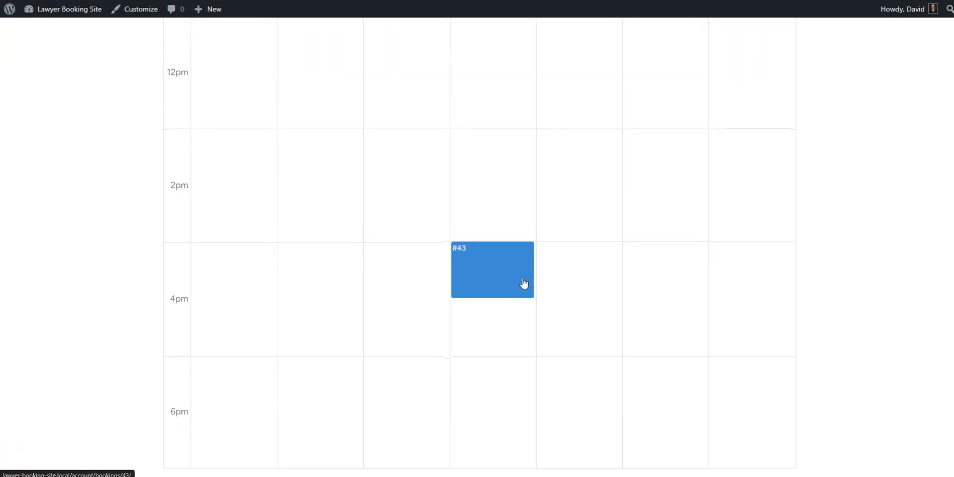
{"action": "left_click", "coordinate": [579, 292]}
{"action": "scroll", "coordinate": [696, 195], "scroll_direction": "up", "scroll_amount": 1}
{"action": "left_click", "coordinate": [699, 42]}
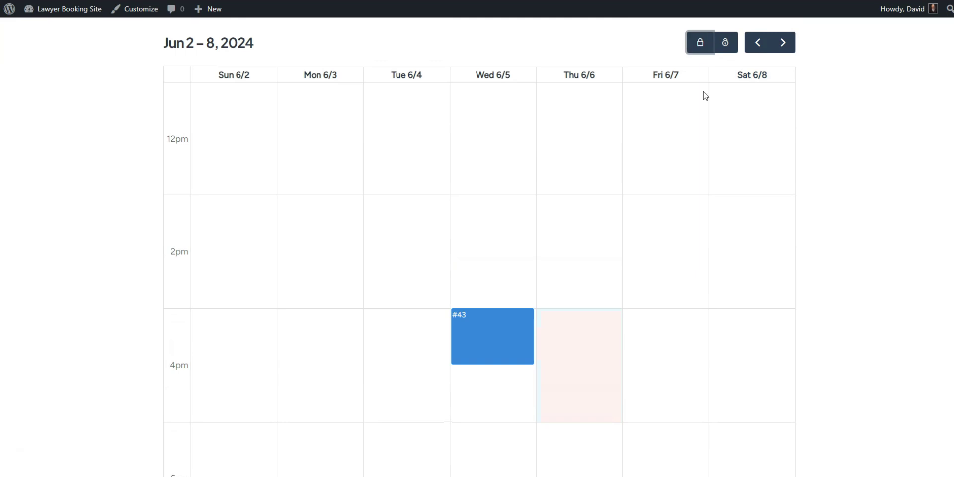
{"action": "scroll", "coordinate": [656, 262], "scroll_direction": "down", "scroll_amount": 1}
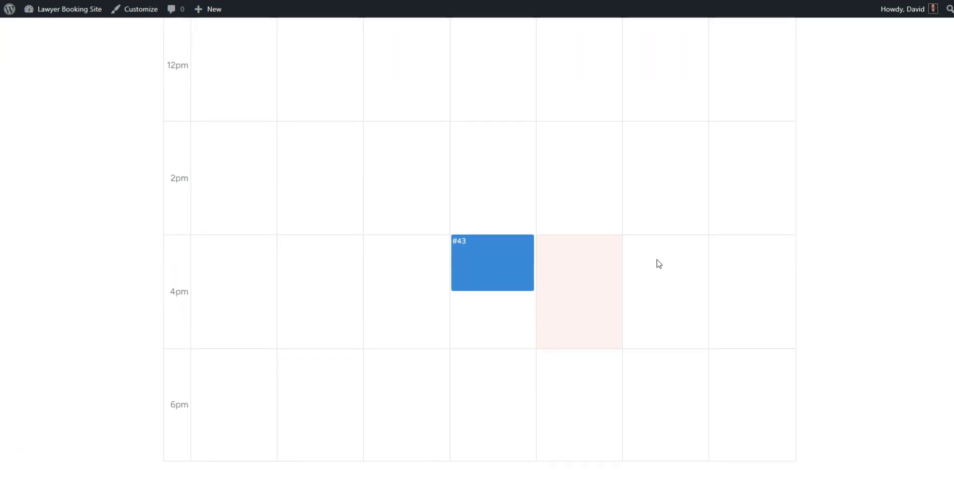
{"action": "scroll", "coordinate": [656, 264], "scroll_direction": "up", "scroll_amount": 4}
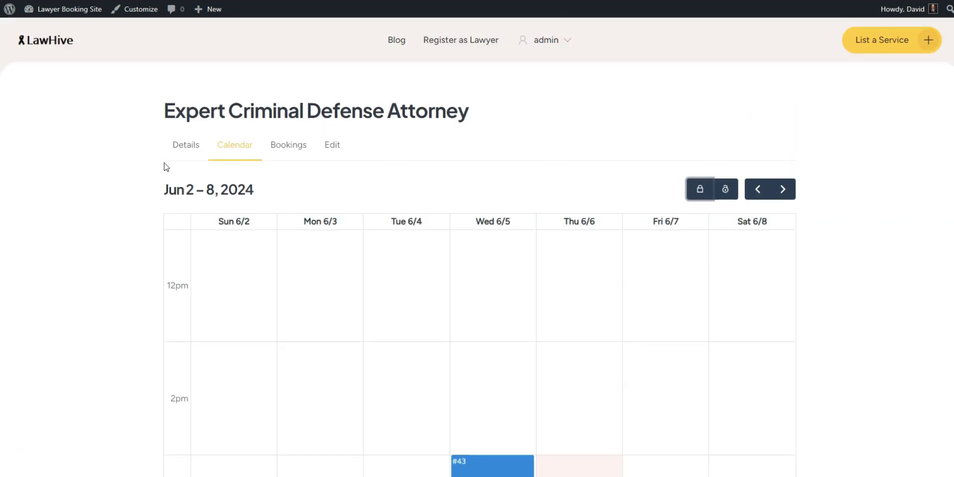
{"action": "left_click", "coordinate": [185, 154]}
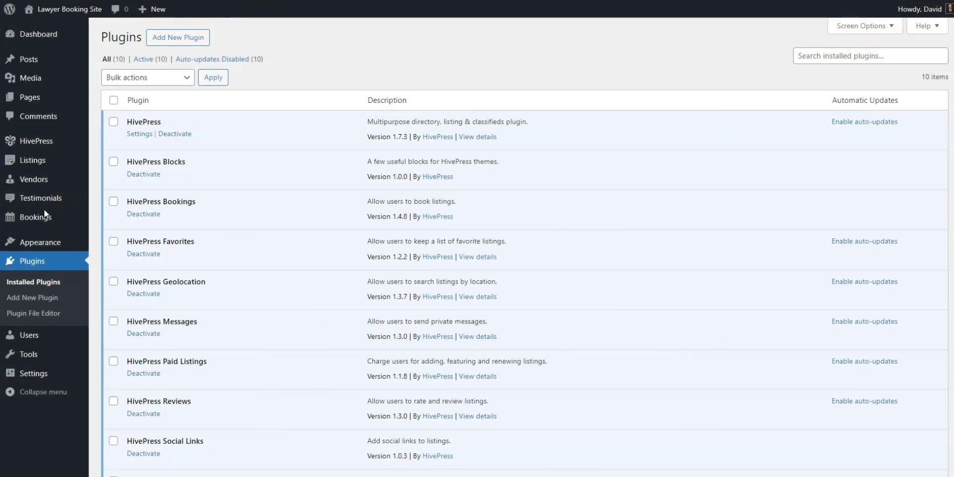
Step: Find 'woocommerce' under Add New Plugin, then install and activate WooCommerce
{"action": "scroll", "coordinate": [44, 210], "scroll_direction": "down", "scroll_amount": 2}
{"action": "scroll", "coordinate": [44, 211], "scroll_direction": "down", "scroll_amount": 2}
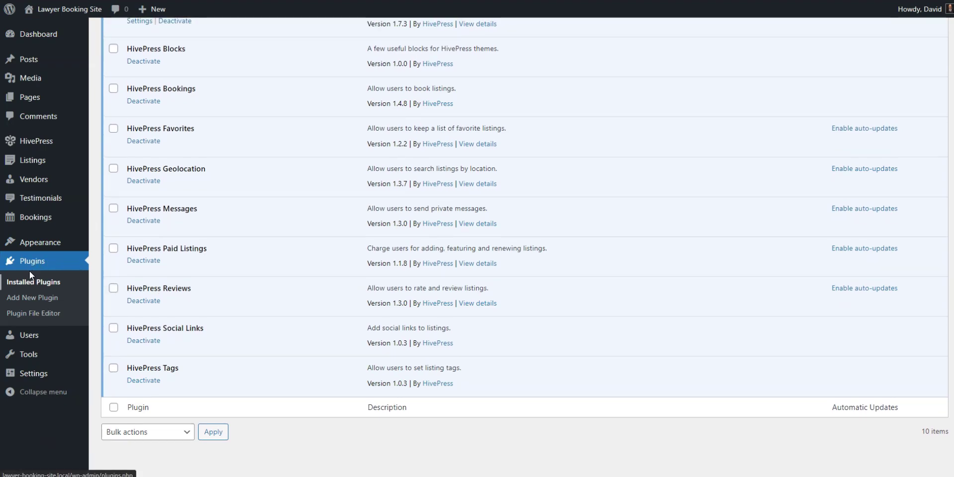
{"action": "left_click", "coordinate": [29, 299]}
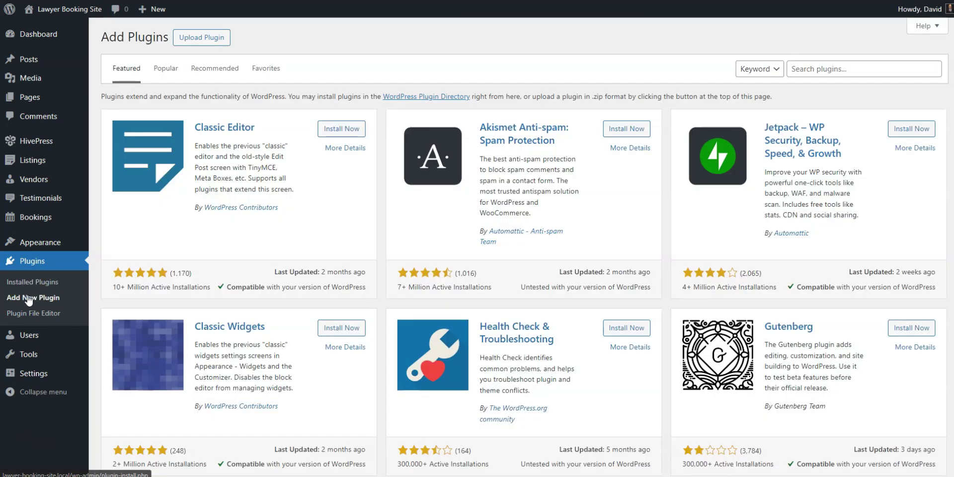
{"action": "left_click", "coordinate": [820, 69]}
{"action": "type", "text": "woocommerce"}
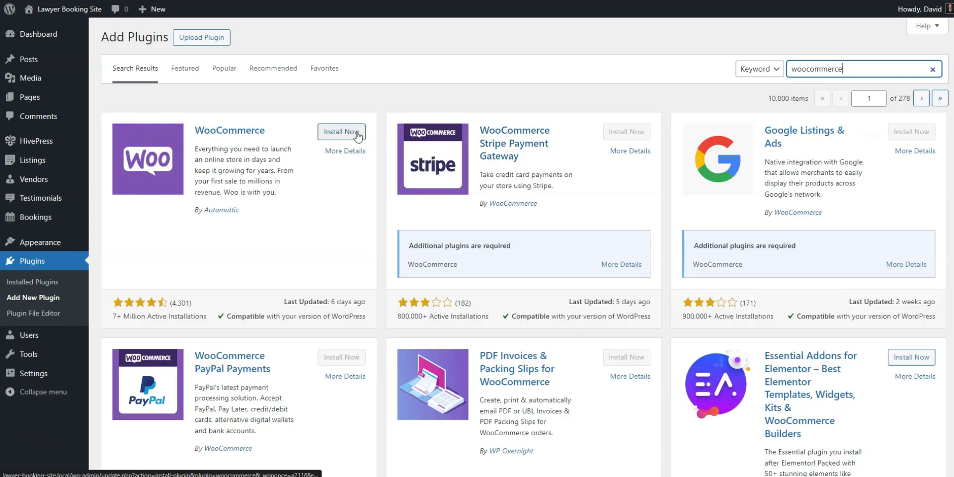
{"action": "left_click", "coordinate": [356, 132]}
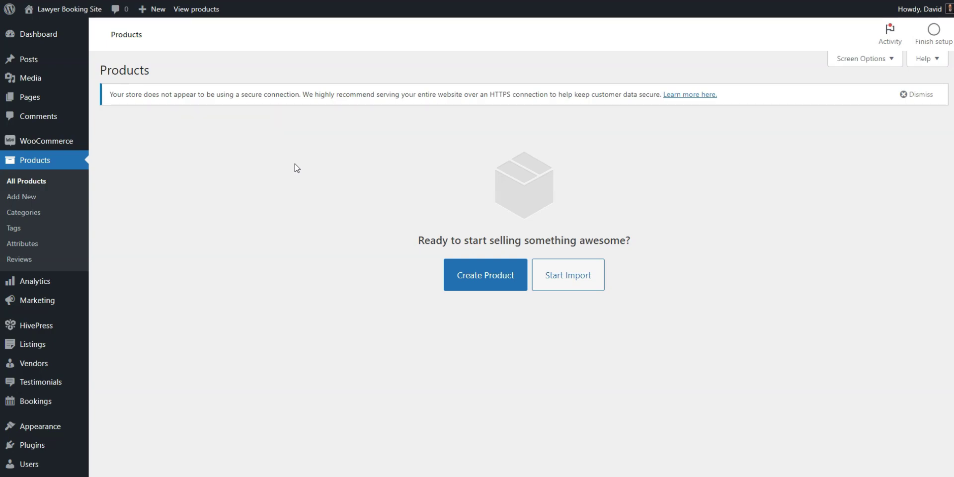
{"action": "left_click", "coordinate": [458, 270]}
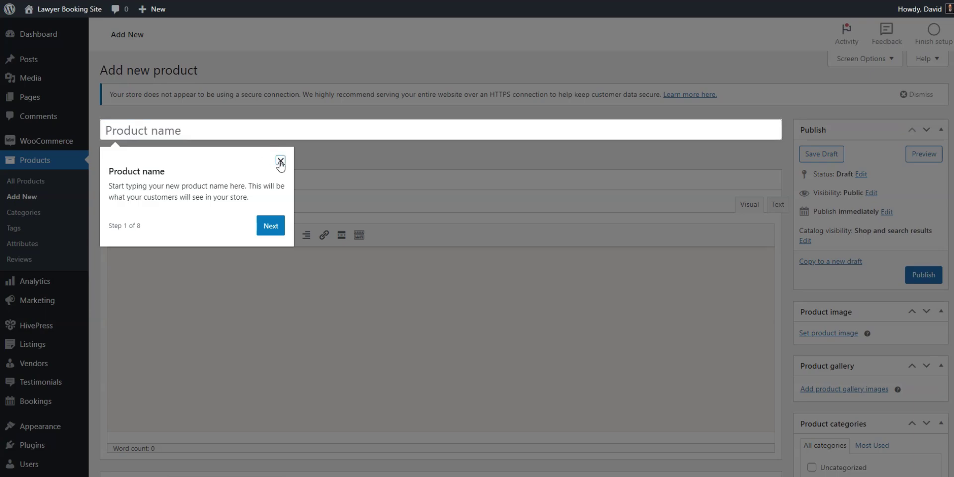
Step: Publish the virtual product 'Premium Package' with a regular price of $25
{"action": "left_click", "coordinate": [280, 161]}
{"action": "type", "text": "Premium Package"}
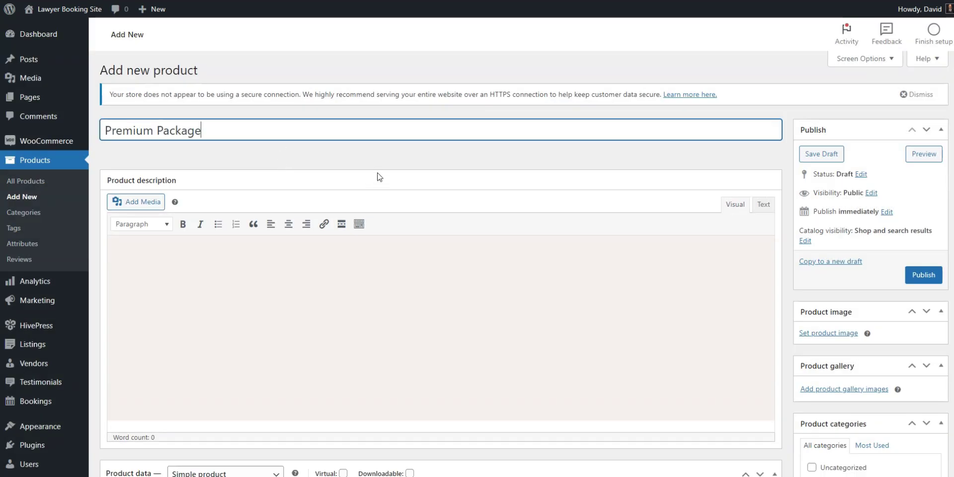
{"action": "scroll", "coordinate": [377, 179], "scroll_direction": "down", "scroll_amount": 4}
{"action": "left_click", "coordinate": [347, 310]}
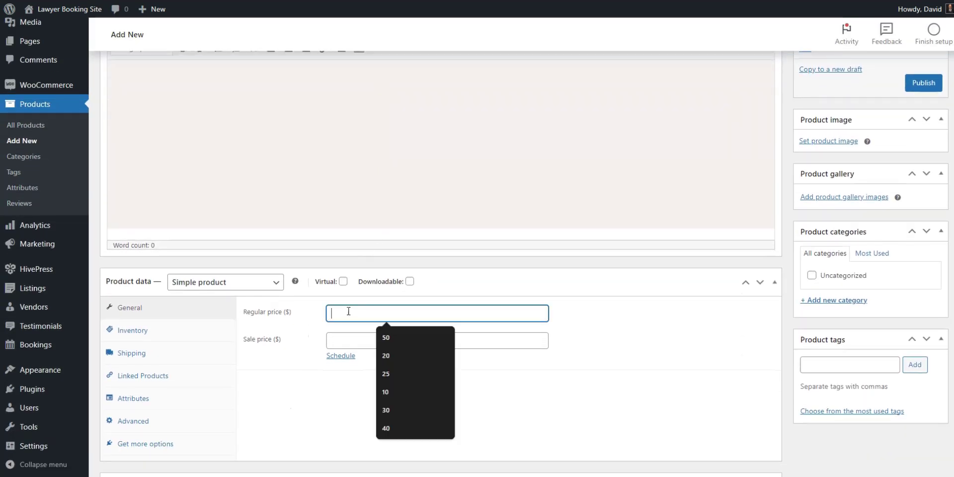
{"action": "type", "text": "25"}
{"action": "left_click", "coordinate": [342, 281]}
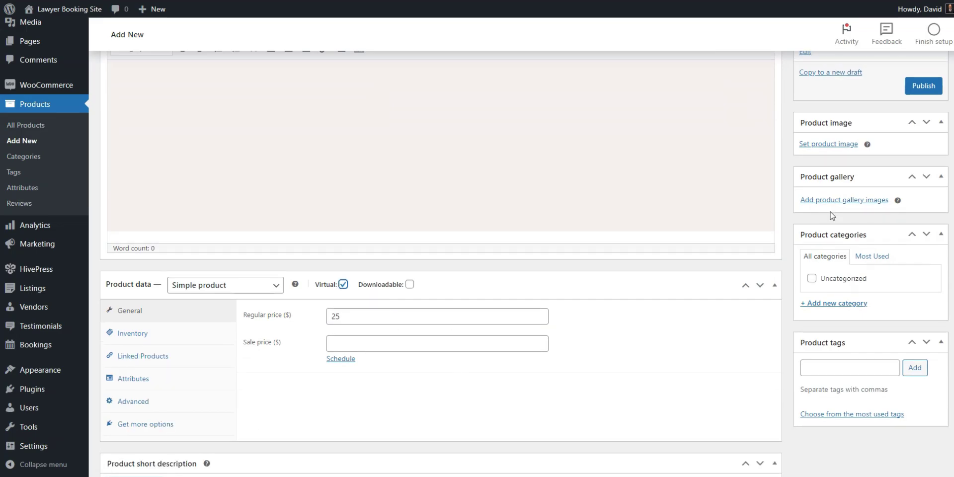
{"action": "scroll", "coordinate": [830, 213], "scroll_direction": "up", "scroll_amount": 1}
{"action": "left_click", "coordinate": [921, 145]}
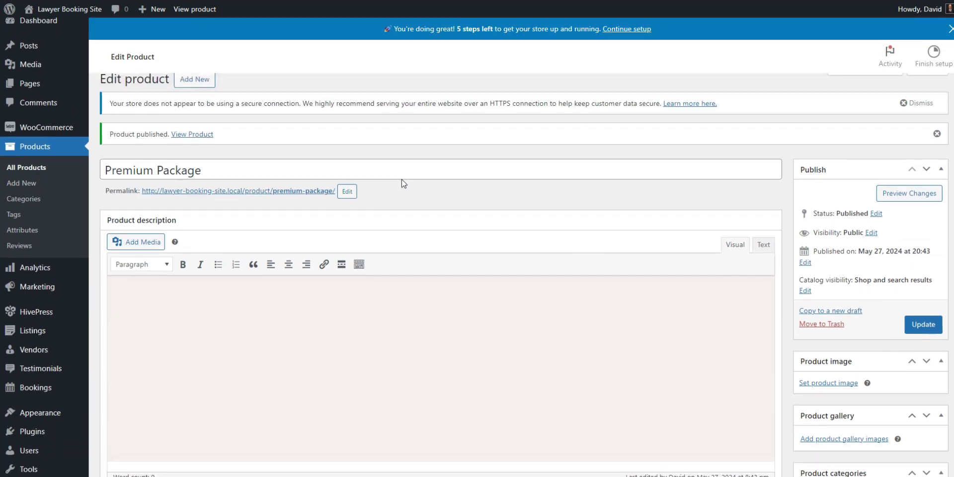
{"action": "scroll", "coordinate": [401, 178], "scroll_direction": "up", "scroll_amount": 1}
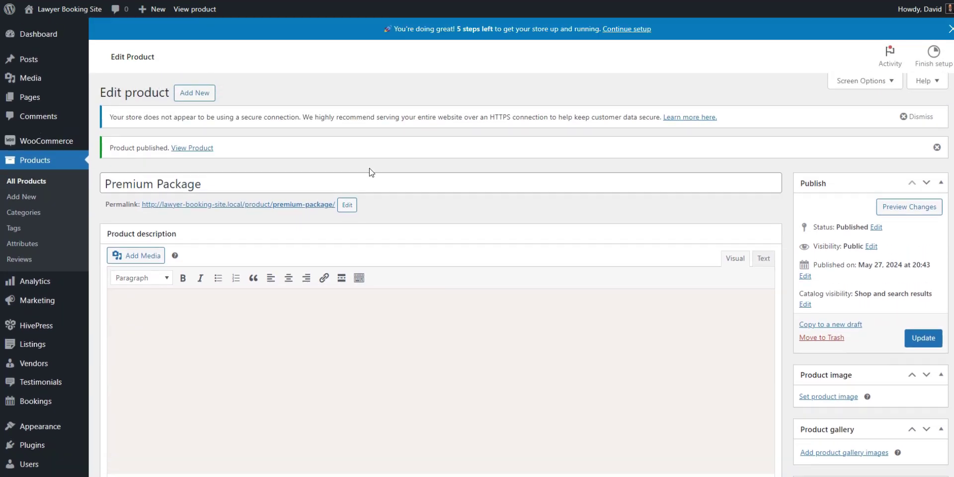
{"action": "left_click", "coordinate": [194, 96]}
Step: Publish the virtual product 'Featured' with a regular price of $5
{"action": "type", "text": "F"}
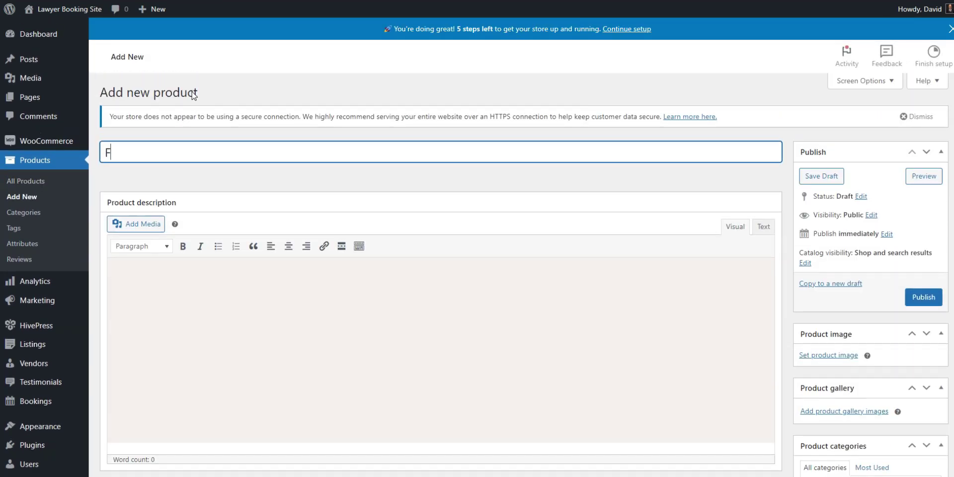
{"action": "type", "text": "eatured"}
{"action": "scroll", "coordinate": [260, 247], "scroll_direction": "down", "scroll_amount": 3}
{"action": "left_click", "coordinate": [343, 369]}
{"action": "type", "text": "5"}
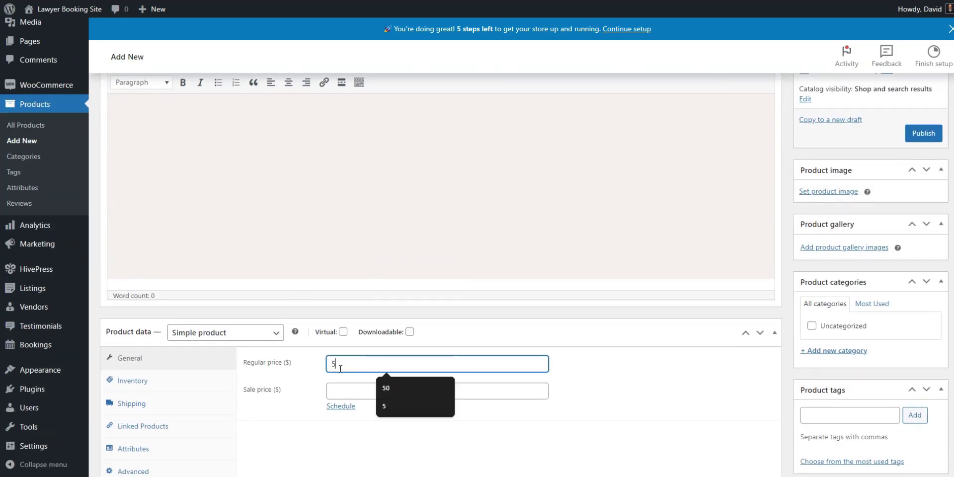
{"action": "left_click", "coordinate": [342, 332]}
{"action": "left_click", "coordinate": [923, 133]}
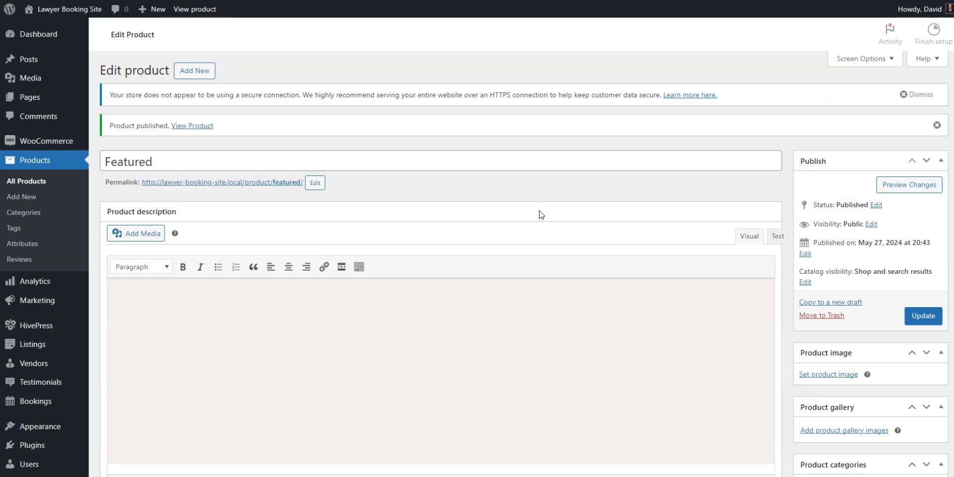
Step: Start a new listing package titled 'Premium' and paste its bullet-point description
{"action": "mouse_move", "coordinate": [55, 345]}
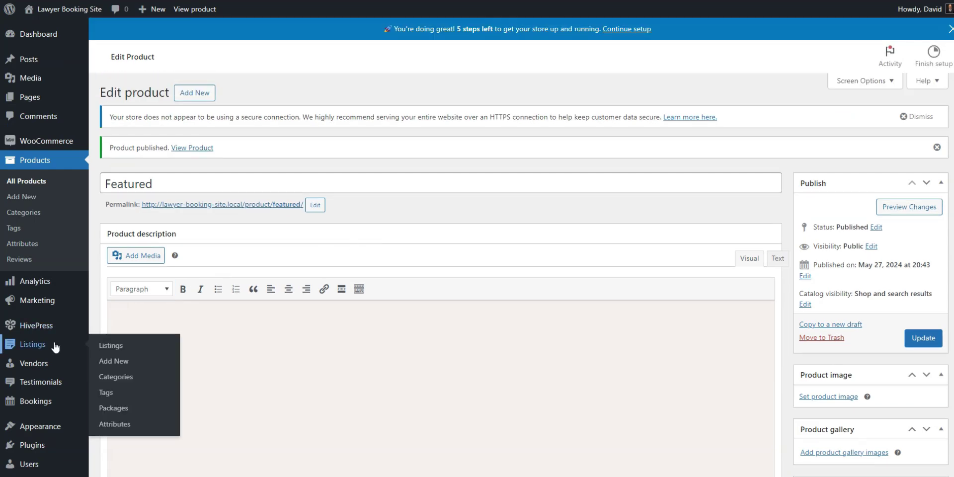
{"action": "left_click", "coordinate": [131, 408]}
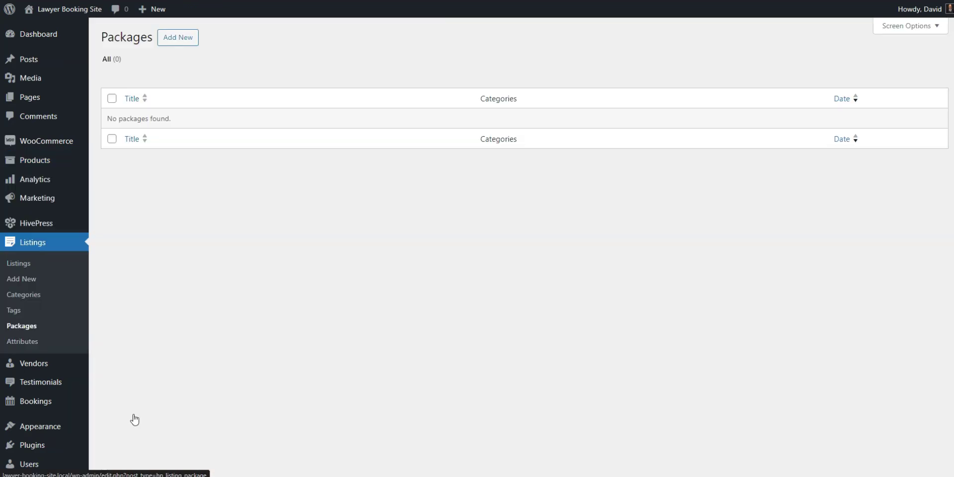
{"action": "left_click", "coordinate": [184, 42]}
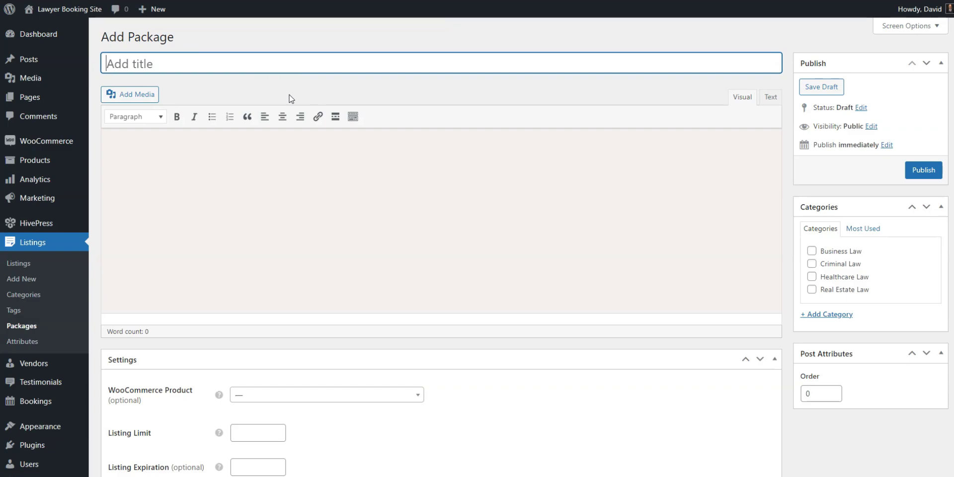
{"action": "type", "text": "Premium"}
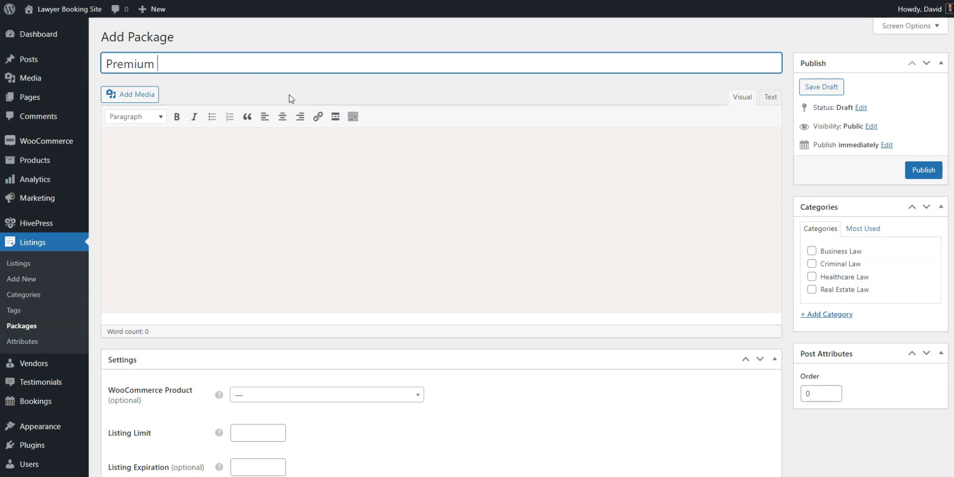
{"action": "scroll", "coordinate": [291, 98], "scroll_direction": "down", "scroll_amount": 1}
{"action": "left_click", "coordinate": [253, 142]}
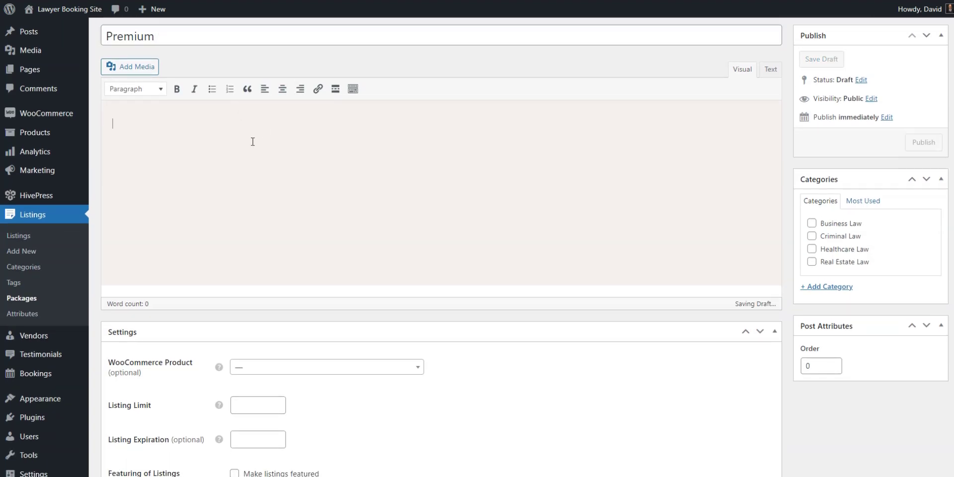
{"action": "type", "text": "Post up to 5 listings 90-day expiration 1 free promotion"}
Step: Link it to Premium Package with a 5-listing limit and 90-day expiry, mark it recommended, and publish
{"action": "scroll", "coordinate": [264, 214], "scroll_direction": "down", "scroll_amount": 2}
{"action": "left_click", "coordinate": [285, 280]}
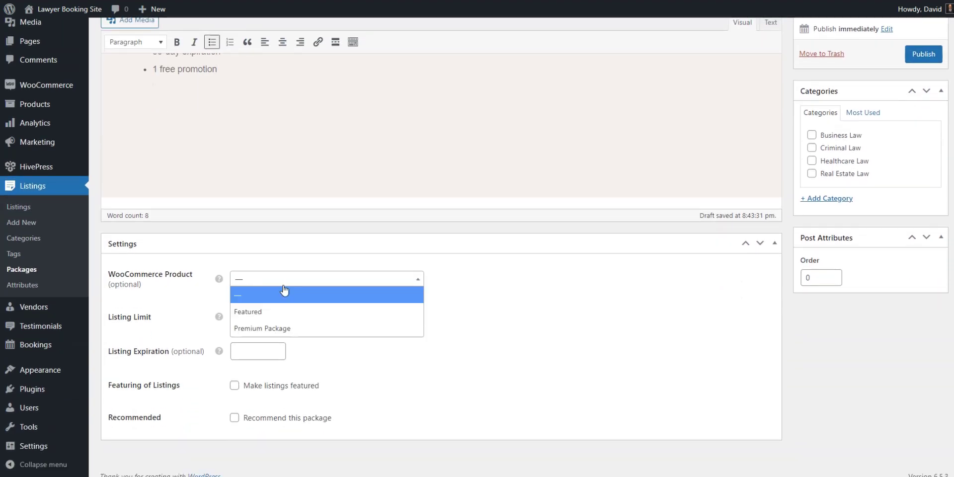
{"action": "left_click", "coordinate": [269, 326]}
{"action": "left_click", "coordinate": [268, 321]}
{"action": "type", "text": "5"}
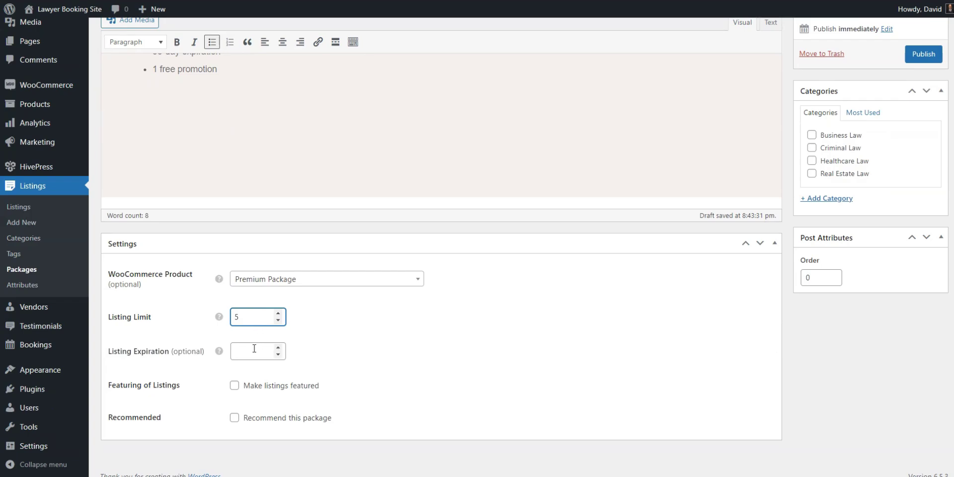
{"action": "left_click", "coordinate": [254, 348]}
{"action": "left_click", "coordinate": [346, 348]}
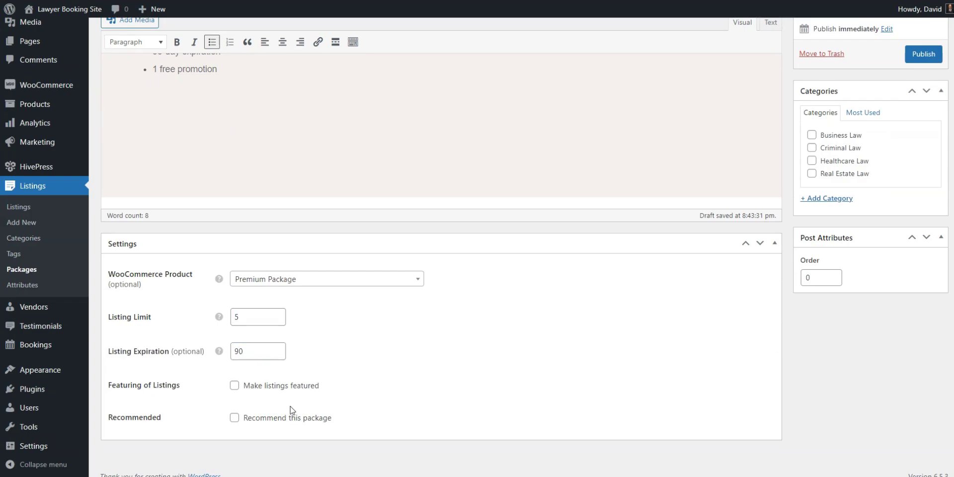
{"action": "left_click", "coordinate": [234, 418]}
{"action": "scroll", "coordinate": [596, 341], "scroll_direction": "up", "scroll_amount": 3}
{"action": "left_click", "coordinate": [917, 170]}
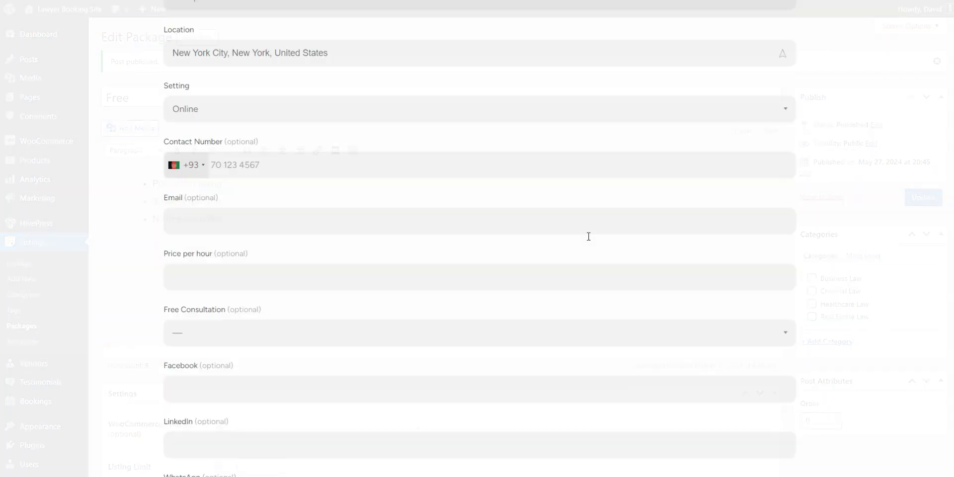
Step: Submit a test lawyer listing and choose the $25 Premium package to reach checkout
{"action": "scroll", "coordinate": [426, 335], "scroll_direction": "down", "scroll_amount": 10}
{"action": "scroll", "coordinate": [426, 337], "scroll_direction": "down", "scroll_amount": 2}
{"action": "left_click", "coordinate": [225, 382]}
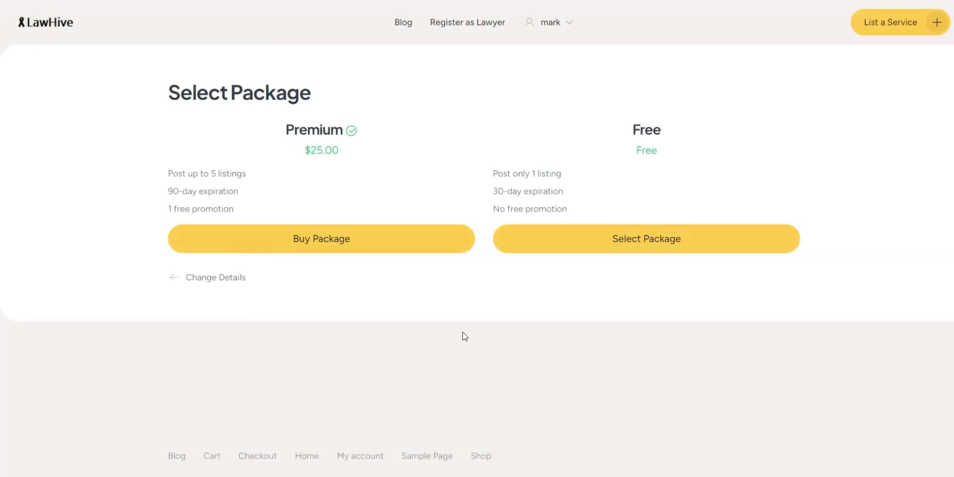
{"action": "left_click", "coordinate": [320, 252]}
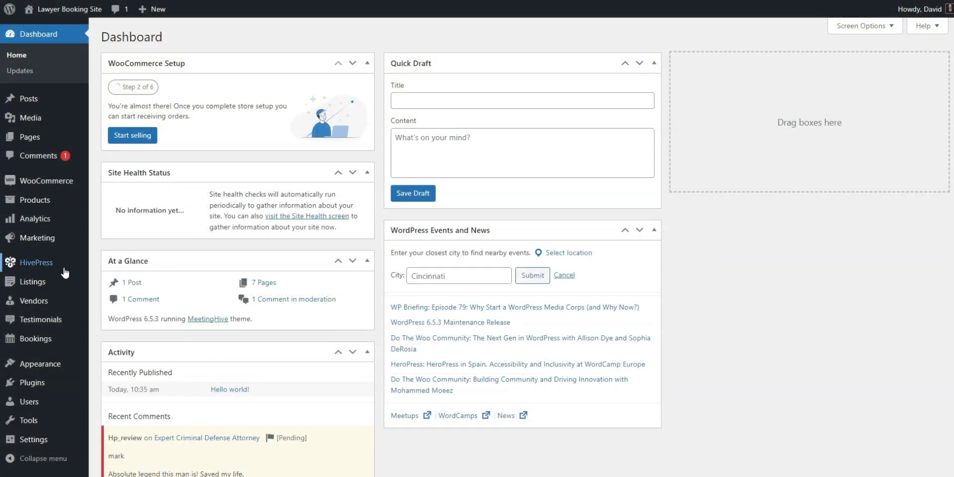
Step: In HivePress listing settings, set the Featuring WooCommerce Product to Featured and save
{"action": "mouse_move", "coordinate": [65, 272]}
{"action": "left_click", "coordinate": [107, 269]}
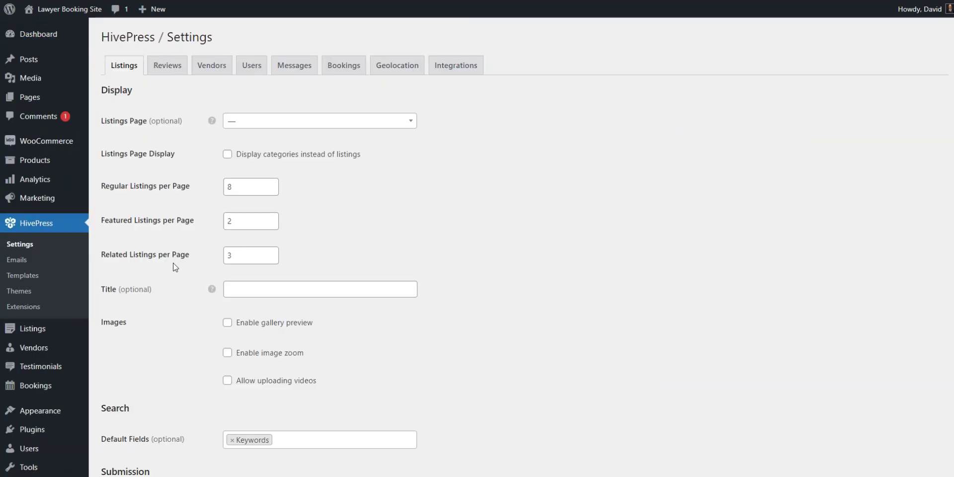
{"action": "scroll", "coordinate": [428, 202], "scroll_direction": "down", "scroll_amount": 5}
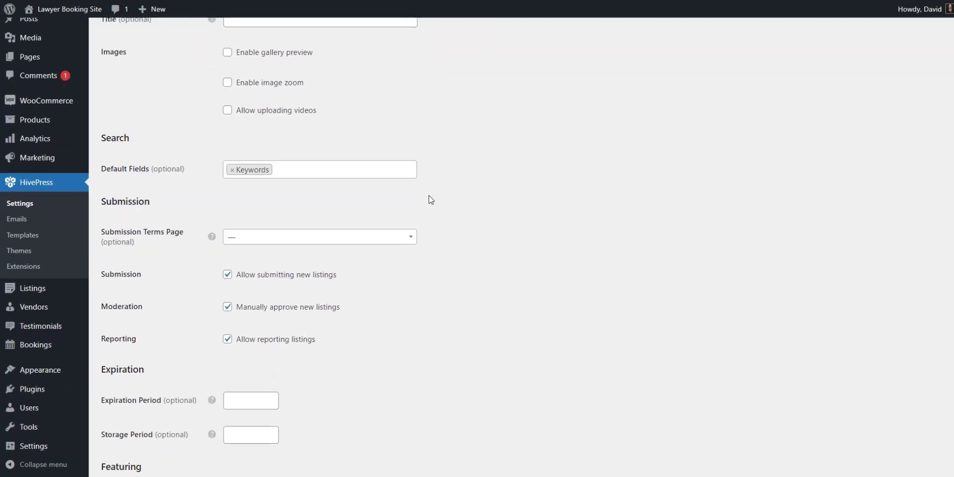
{"action": "scroll", "coordinate": [430, 198], "scroll_direction": "down", "scroll_amount": 4}
{"action": "left_click", "coordinate": [317, 287]}
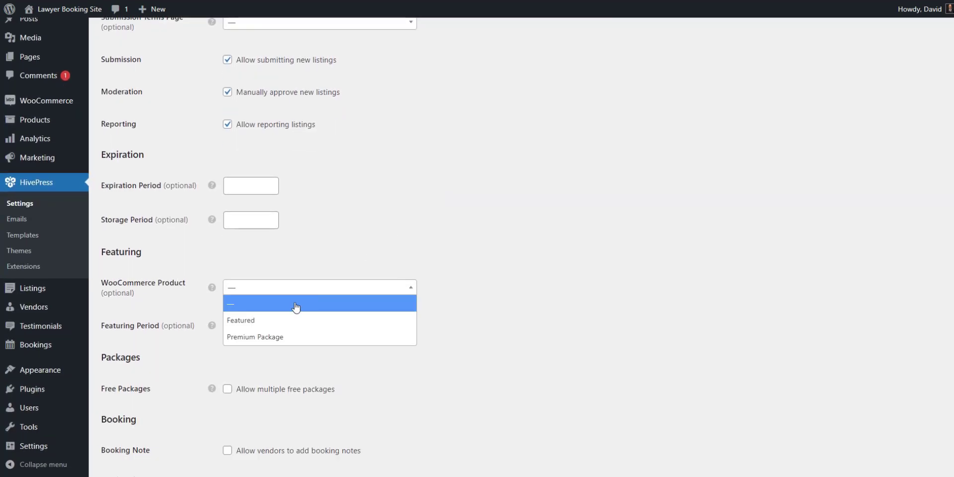
{"action": "left_click", "coordinate": [296, 320]}
{"action": "scroll", "coordinate": [287, 314], "scroll_direction": "down", "scroll_amount": 3}
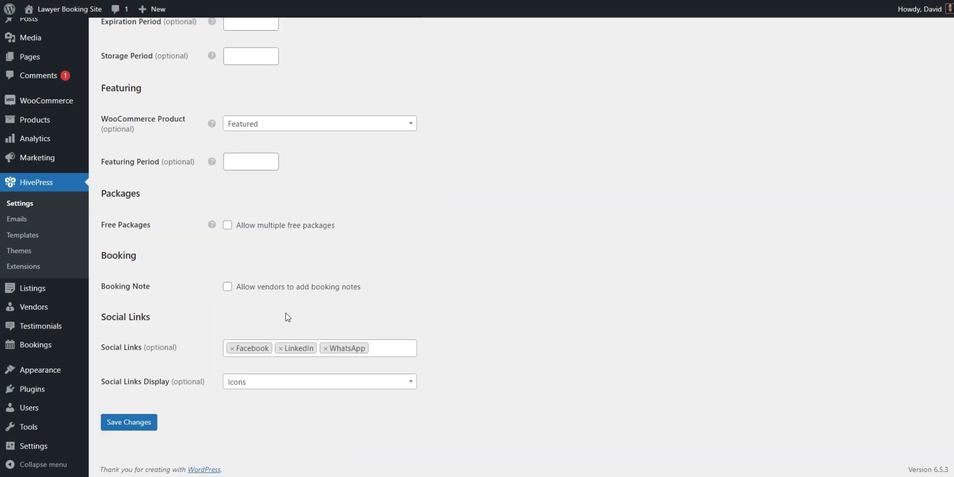
{"action": "left_click", "coordinate": [143, 423]}
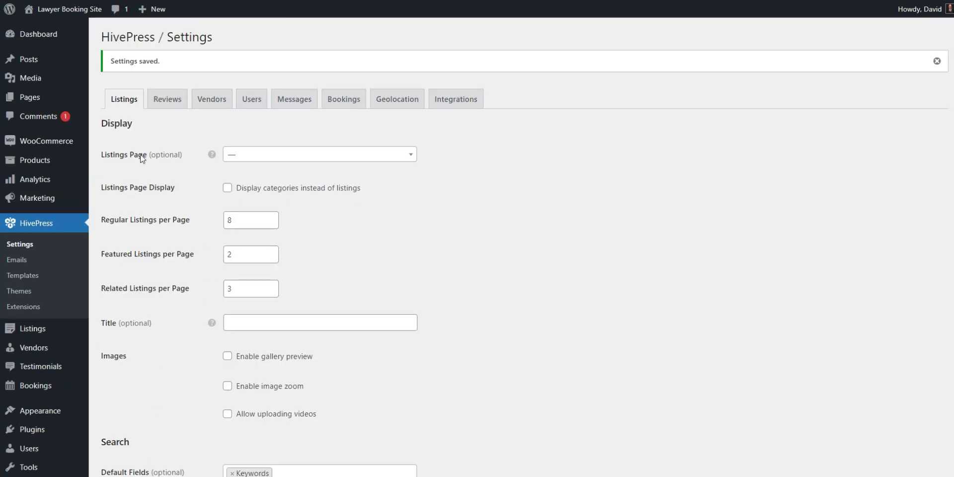
Step: Open the live site and go to the account's own listings page
{"action": "mouse_move", "coordinate": [84, 14]}
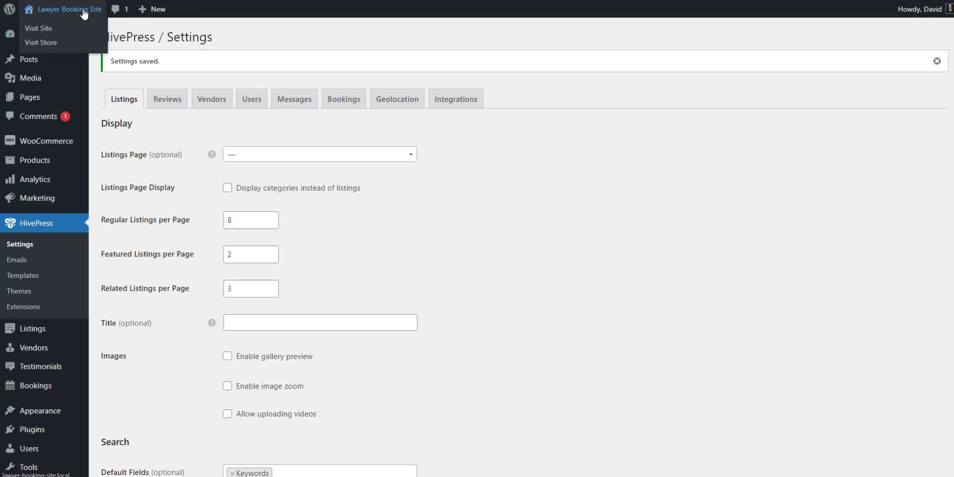
{"action": "left_click", "coordinate": [85, 14]}
{"action": "mouse_move", "coordinate": [552, 46]}
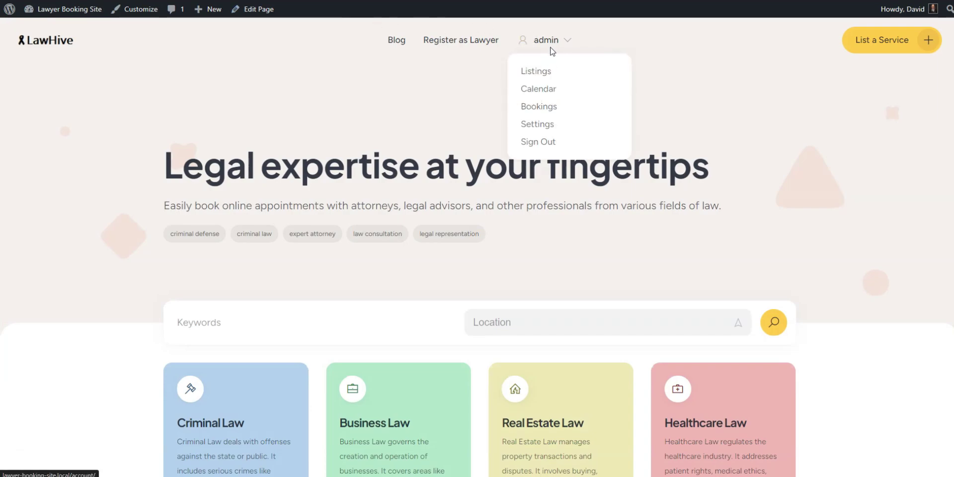
{"action": "left_click", "coordinate": [545, 74]}
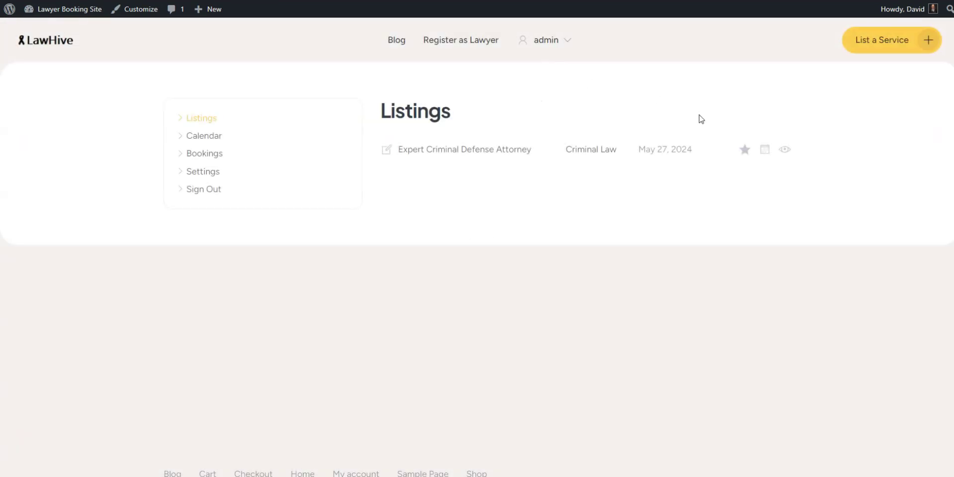
Step: Feature the Expert Criminal Defense Attorney listing, review the $5.00 Featured checkout, and return to Dashboard
{"action": "left_click", "coordinate": [745, 150]}
{"action": "scroll", "coordinate": [746, 157], "scroll_direction": "down", "scroll_amount": 2}
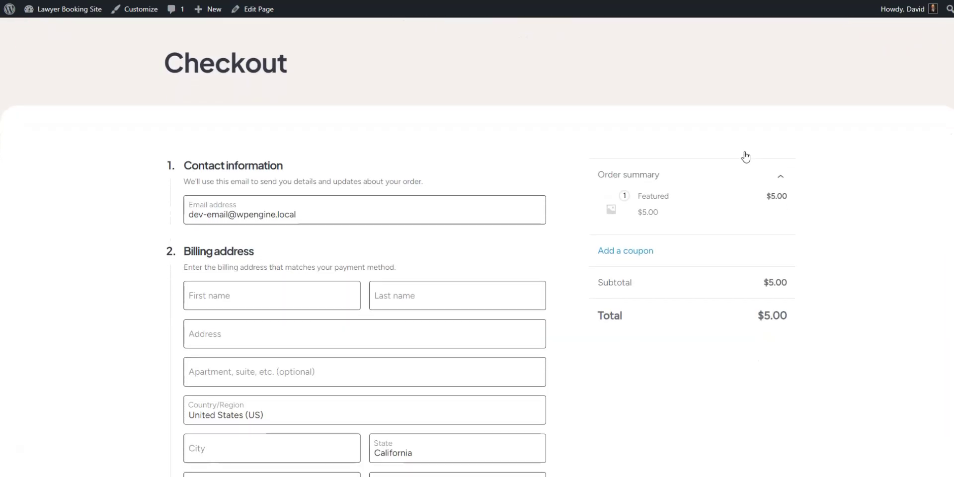
{"action": "scroll", "coordinate": [746, 157], "scroll_direction": "down", "scroll_amount": 2}
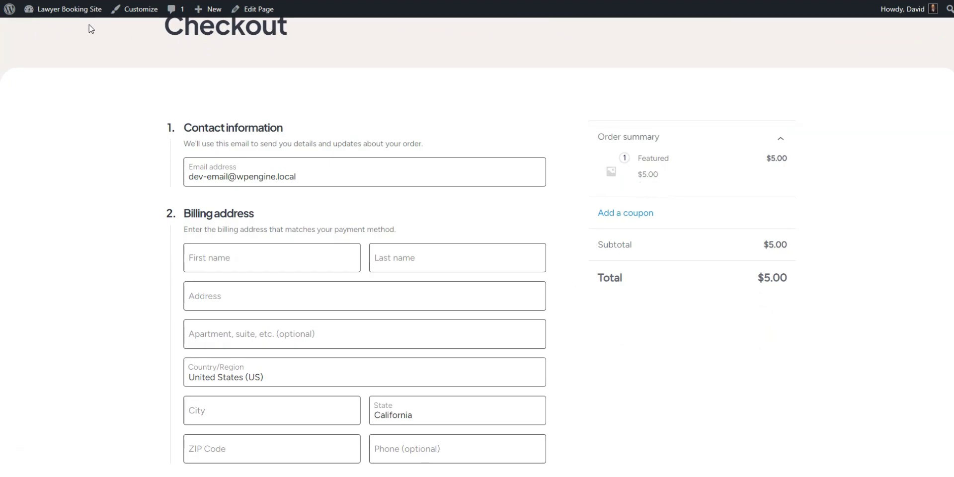
{"action": "left_click", "coordinate": [65, 10]}
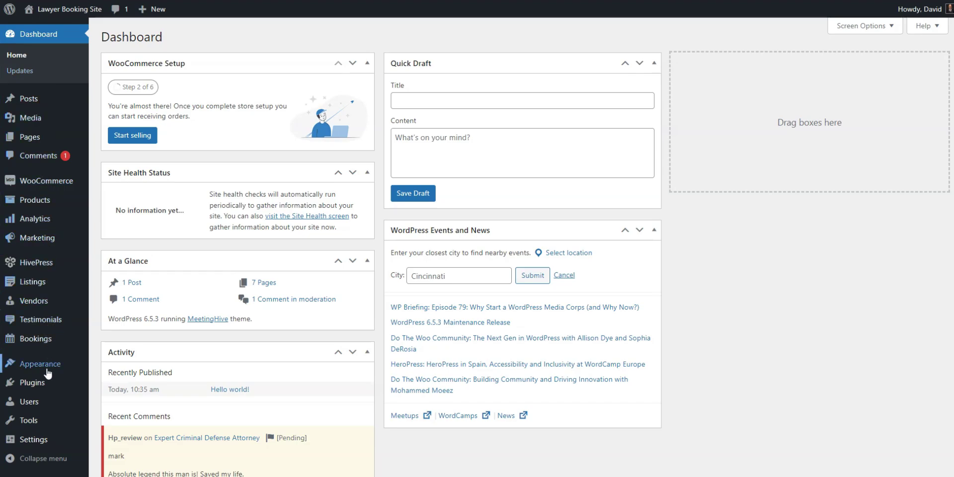
Step: Upload hivepress-marketplace.zip as a new plugin, install it, and activate HivePress Marketplace
{"action": "mouse_move", "coordinate": [46, 383]}
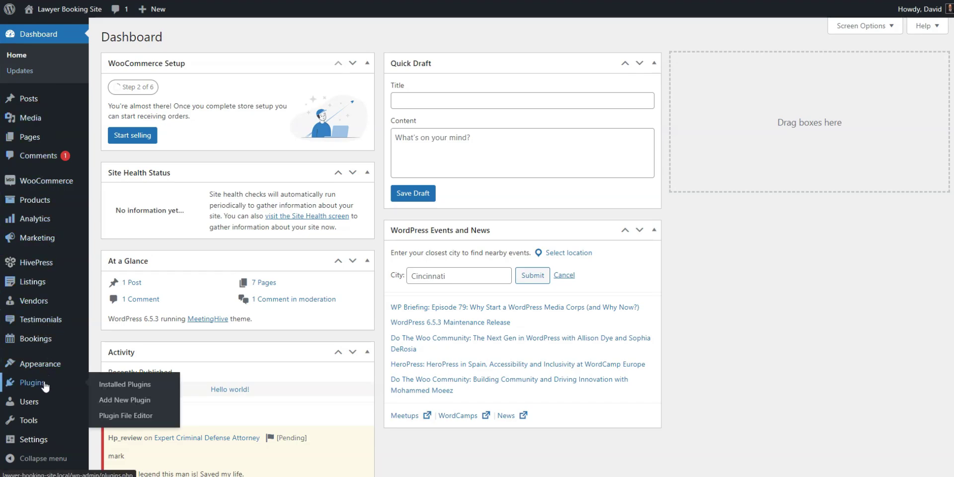
{"action": "left_click", "coordinate": [114, 401]}
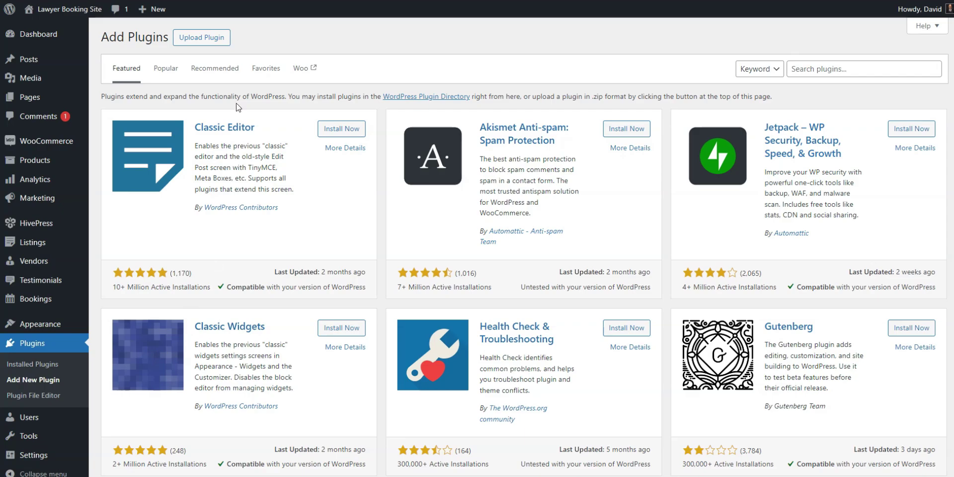
{"action": "left_click", "coordinate": [204, 38]}
{"action": "left_click", "coordinate": [452, 137]}
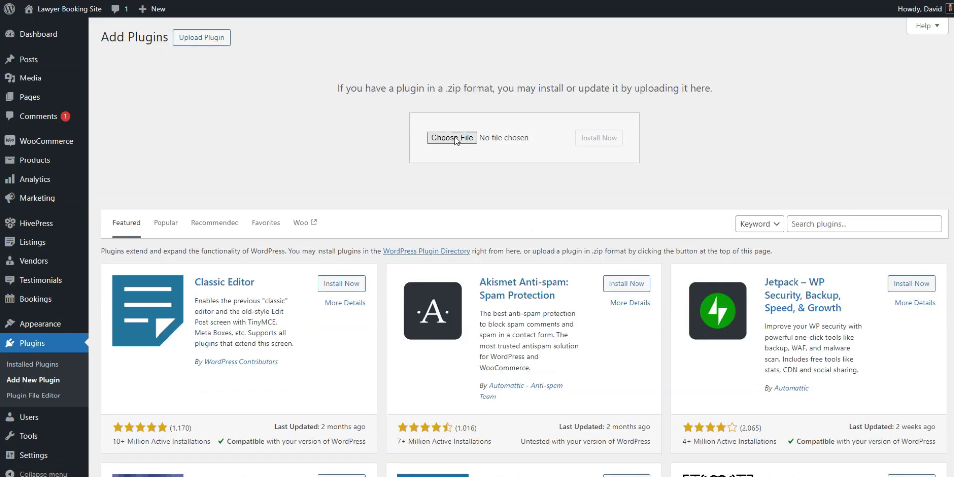
{"action": "scroll", "coordinate": [167, 93], "scroll_direction": "down", "scroll_amount": 1}
{"action": "double_click", "coordinate": [136, 66]}
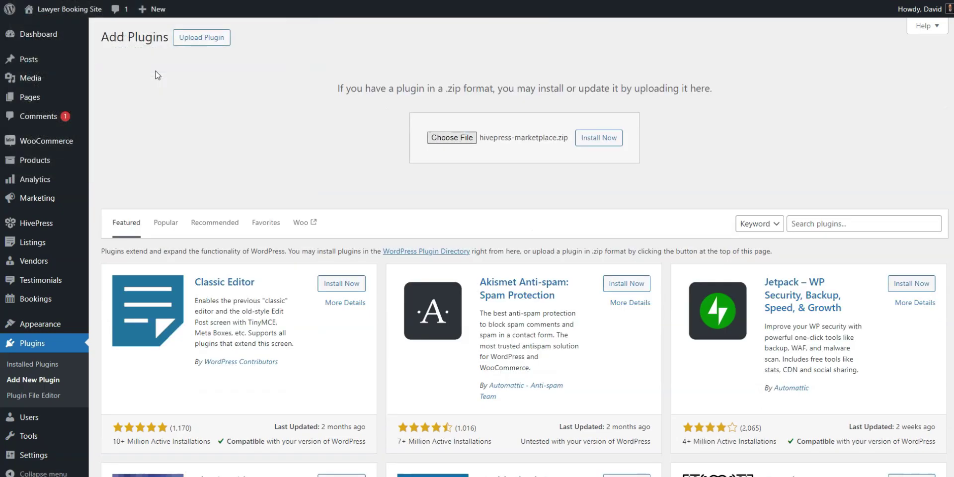
{"action": "left_click", "coordinate": [591, 142]}
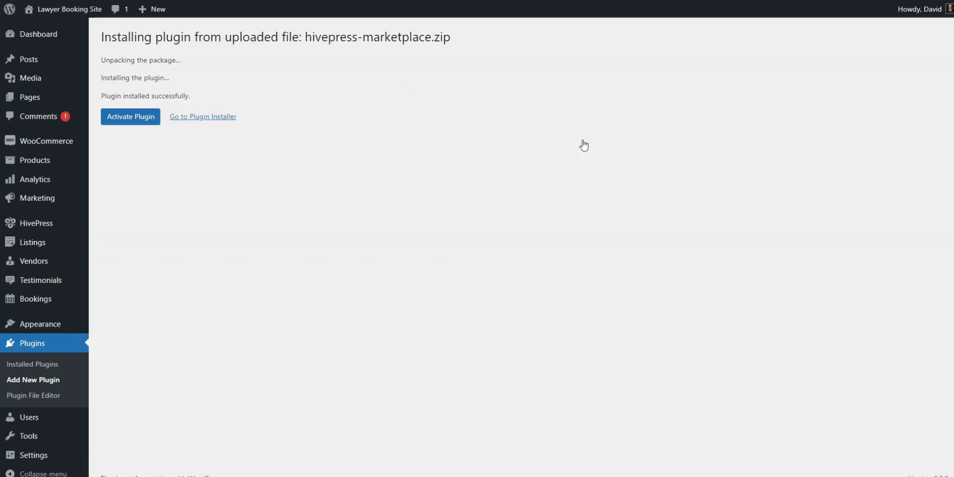
{"action": "left_click", "coordinate": [112, 121]}
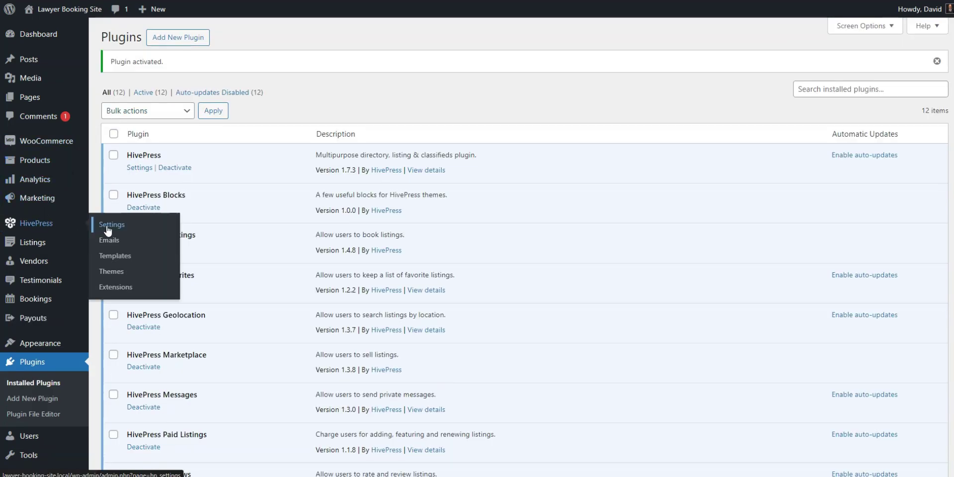
{"action": "left_click", "coordinate": [107, 228]}
Step: Set the vendor Commission Rate to 5 and Commission Fee to 10, and save
{"action": "left_click", "coordinate": [216, 66]}
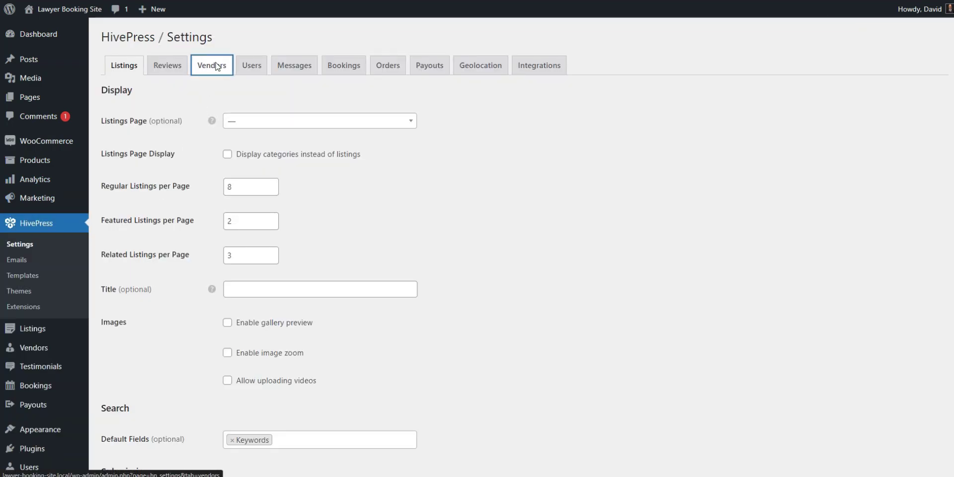
{"action": "scroll", "coordinate": [195, 202], "scroll_direction": "down", "scroll_amount": 3}
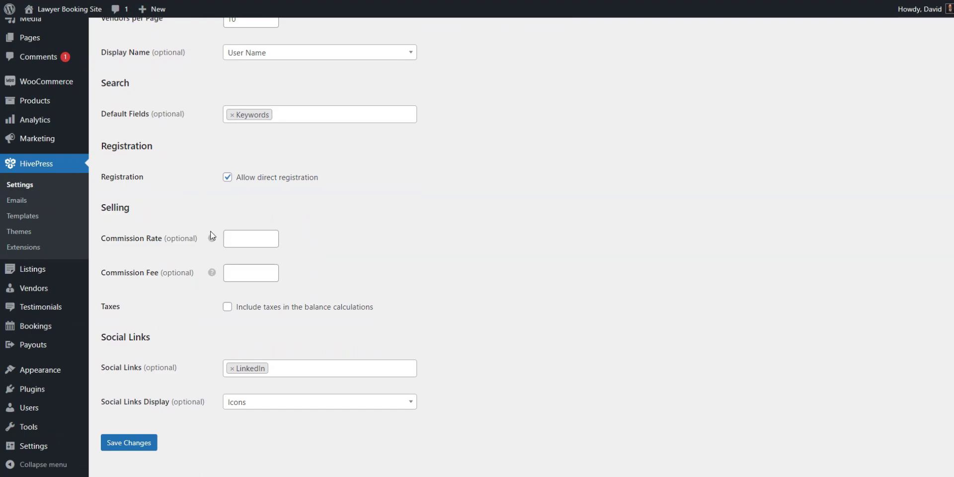
{"action": "mouse_move", "coordinate": [210, 240]}
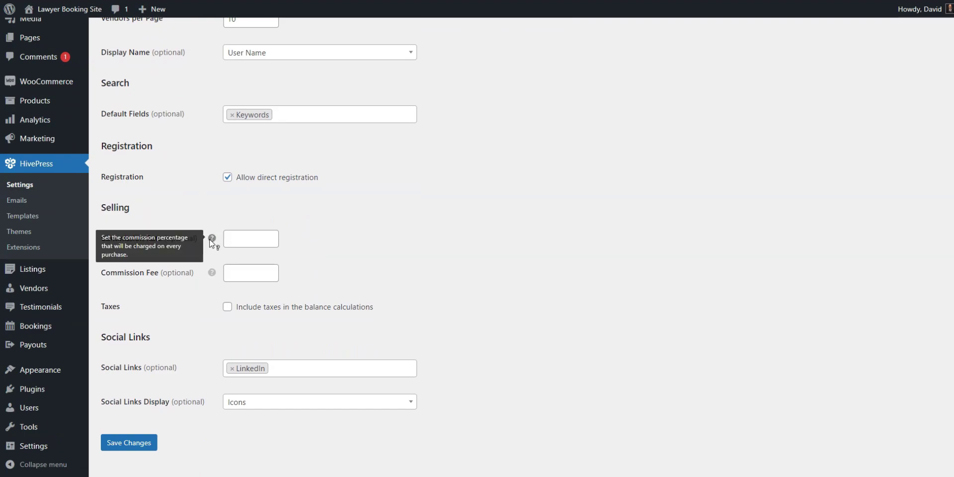
{"action": "left_click", "coordinate": [250, 244]}
{"action": "type", "text": "5"}
{"action": "mouse_move", "coordinate": [214, 276]}
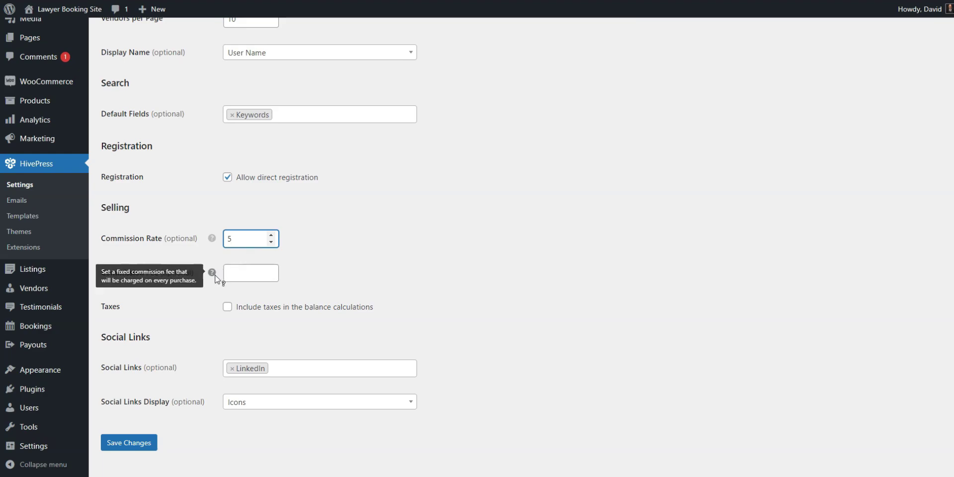
{"action": "left_click", "coordinate": [236, 275]}
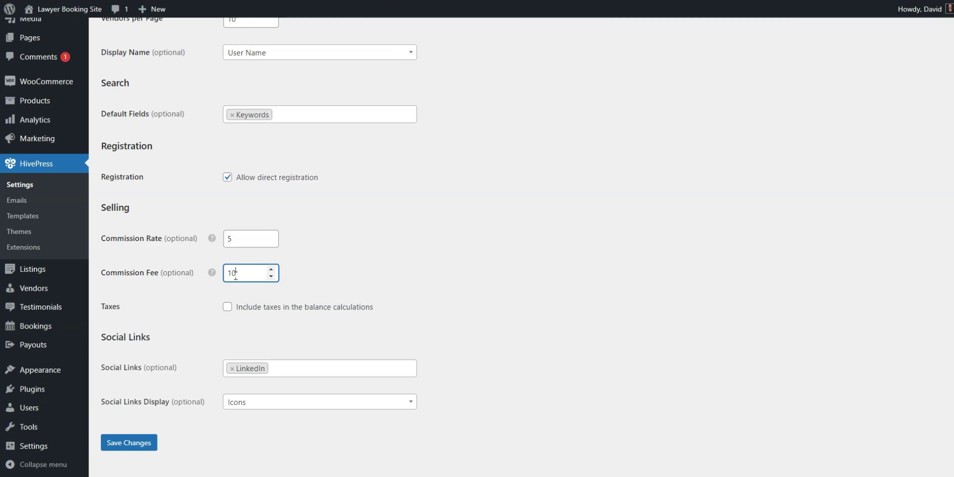
{"action": "left_click", "coordinate": [145, 443]}
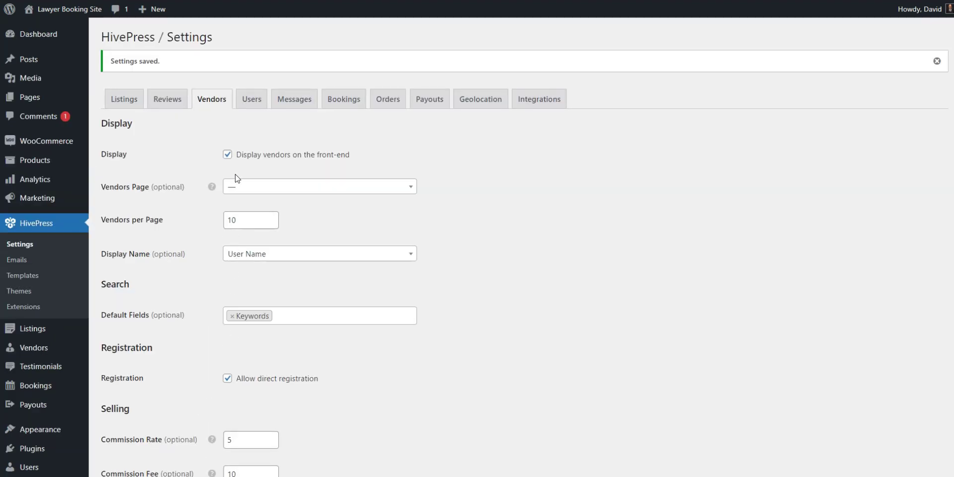
Step: Bring up the Users tab of the HivePress settings and look through it
{"action": "left_click", "coordinate": [255, 105]}
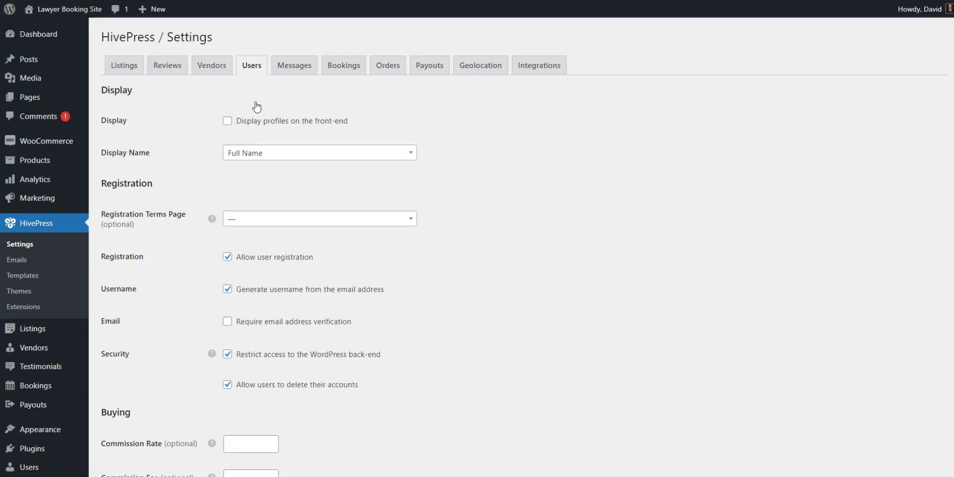
{"action": "scroll", "coordinate": [301, 227], "scroll_direction": "down", "scroll_amount": 2}
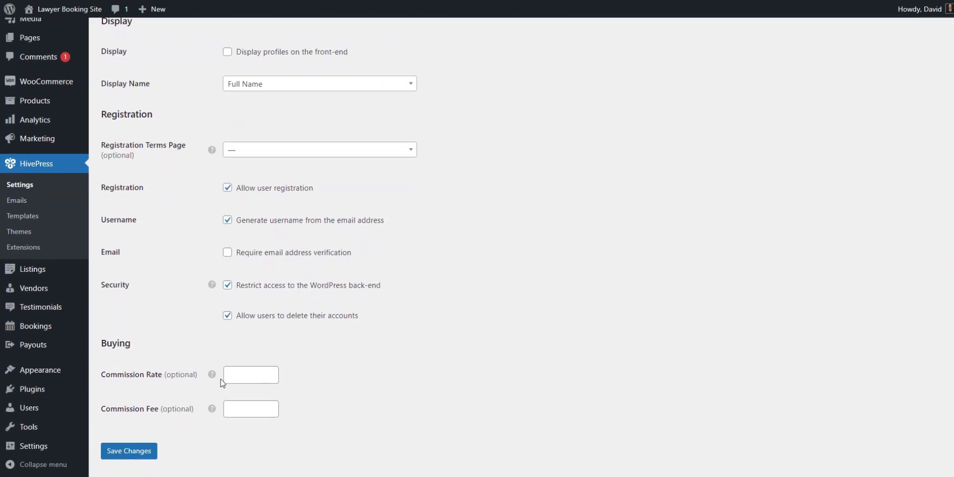
{"action": "scroll", "coordinate": [645, 269], "scroll_direction": "up", "scroll_amount": 2}
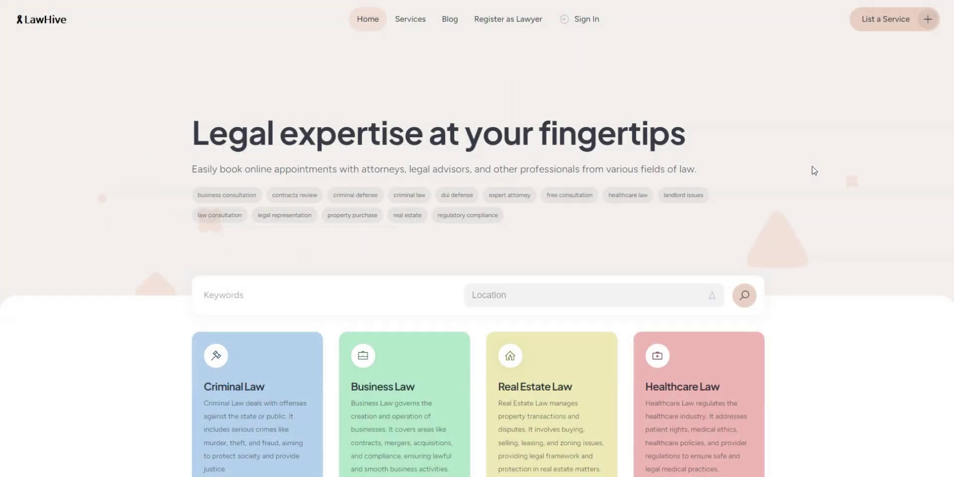
Step: Scroll the LawHive homepage and advance the Top experts carousel twice
{"action": "scroll", "coordinate": [813, 170], "scroll_direction": "down", "scroll_amount": 3}
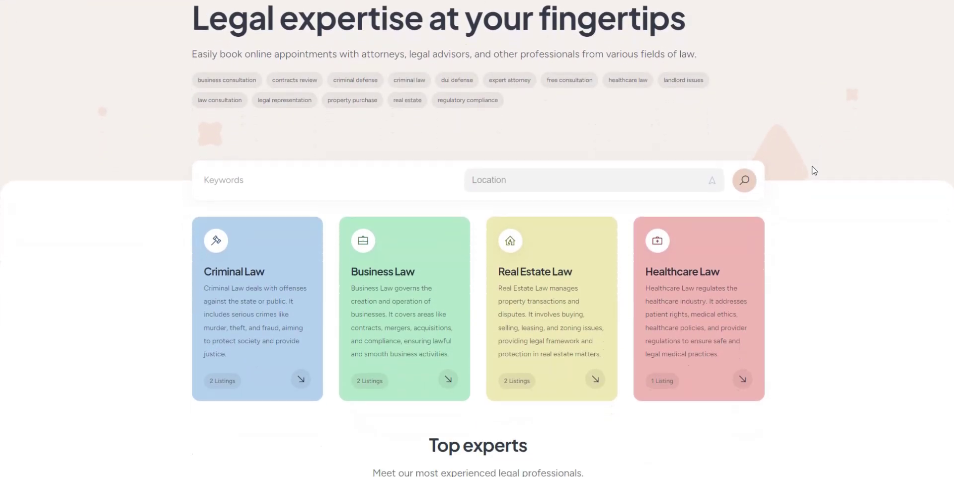
{"action": "scroll", "coordinate": [813, 170], "scroll_direction": "down", "scroll_amount": 5}
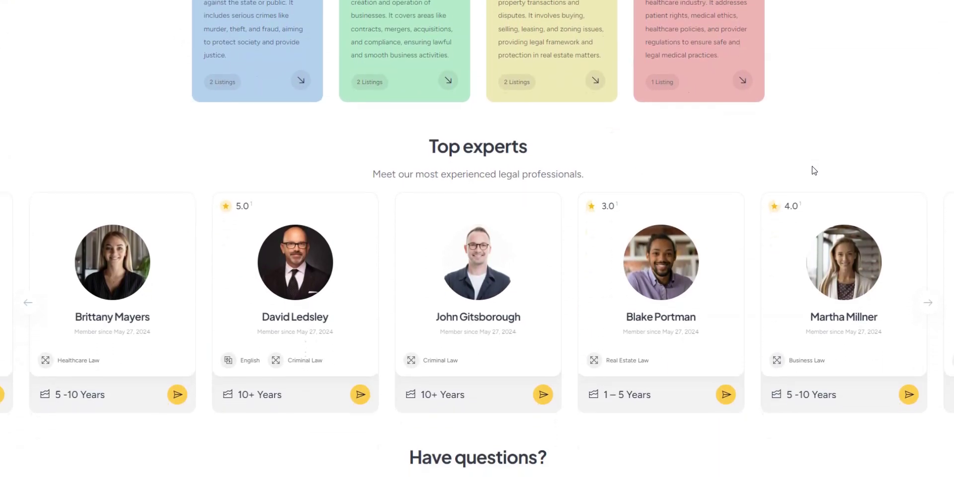
{"action": "scroll", "coordinate": [898, 222], "scroll_direction": "down", "scroll_amount": 1}
{"action": "left_click", "coordinate": [927, 230]}
{"action": "left_click", "coordinate": [926, 228]}
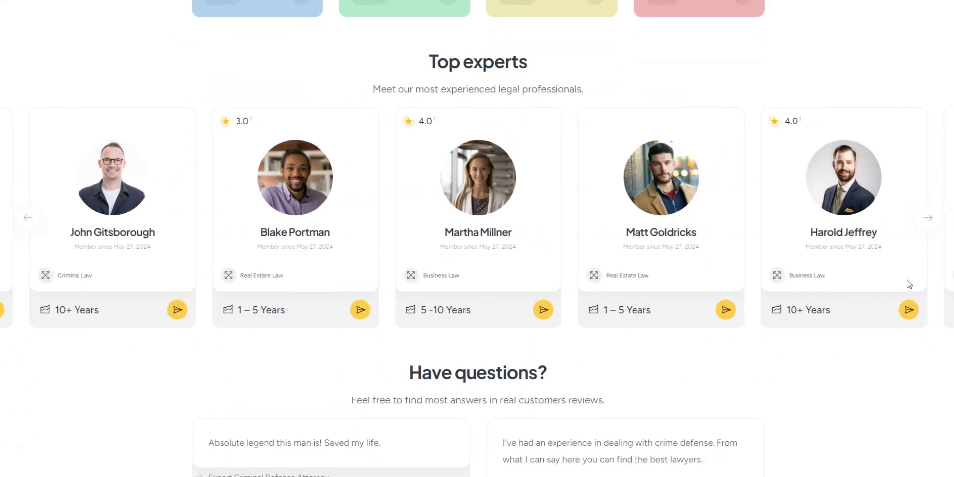
Step: Scroll to the lawyer listings results and open then dismiss the Tags filter without choosing one
{"action": "scroll", "coordinate": [905, 278], "scroll_direction": "down", "scroll_amount": 3}
{"action": "scroll", "coordinate": [764, 327], "scroll_direction": "down", "scroll_amount": 2}
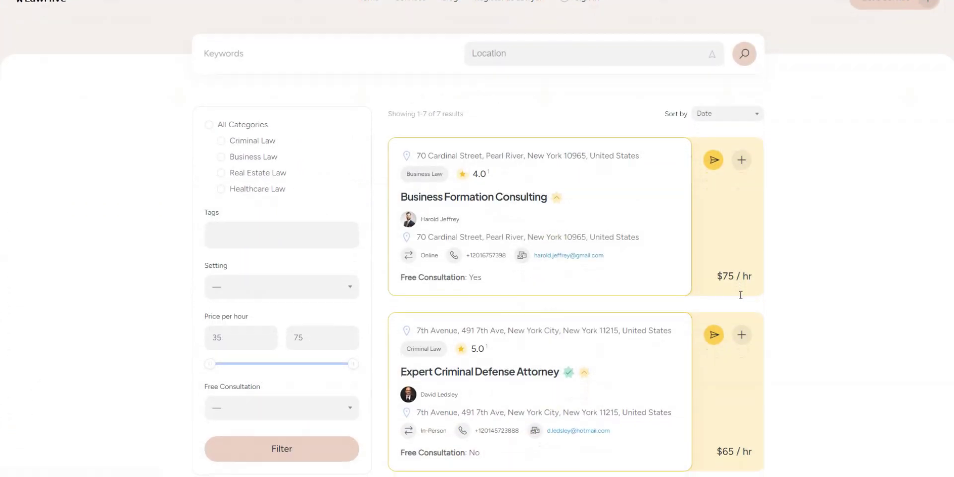
{"action": "scroll", "coordinate": [309, 177], "scroll_direction": "down", "scroll_amount": 1}
{"action": "left_click", "coordinate": [282, 100]}
{"action": "left_click", "coordinate": [133, 141]}
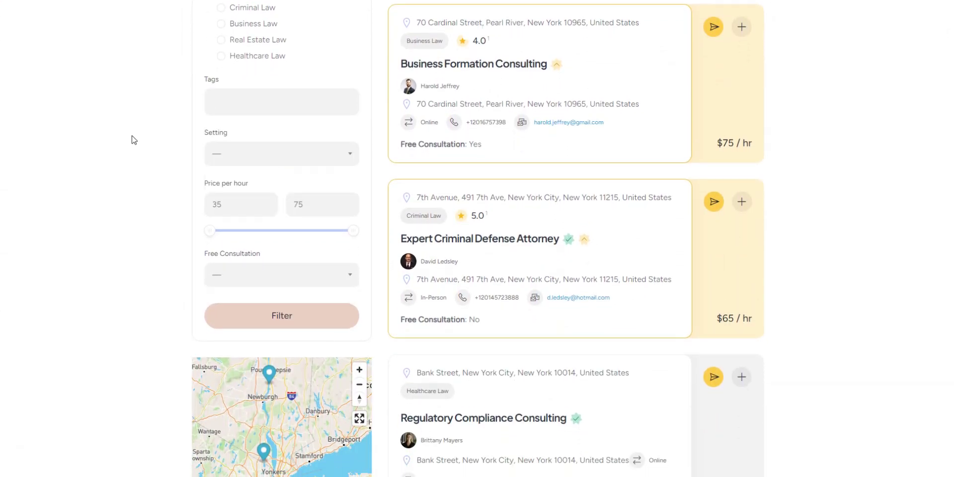